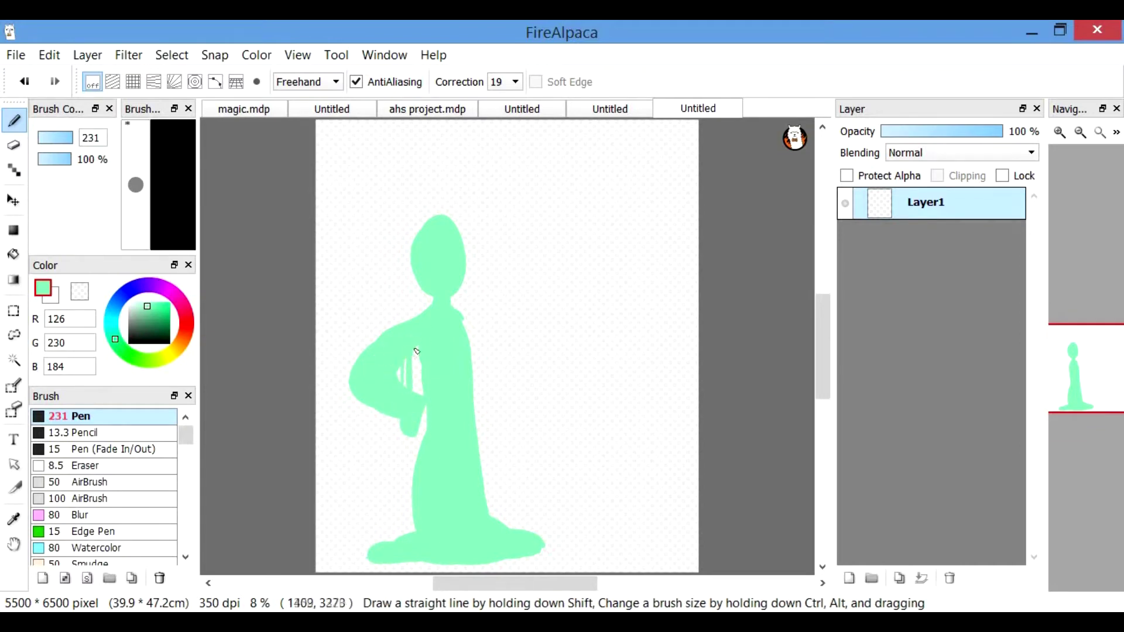
Step: Paint the figure's straight arm and the shoulder of the bent arm in the current light green
drag(469, 321, 483, 468)
drag(425, 405, 418, 462)
key(ctrl+z)
drag(366, 404, 399, 408)
key(ctrl+z)
drag(432, 315, 380, 336)
drag(144, 307, 137, 303)
scroll(386, 234, up, 1)
mouse_move(401, 198)
mouse_down()
mouse_move(415, 235)
mouse_move(391, 202)
mouse_move(404, 246)
mouse_move(414, 191)
mouse_up()
key(ctrl+z)
click(149, 319)
mouse_move(422, 404)
mouse_down()
mouse_move(430, 364)
mouse_move(412, 325)
mouse_up()
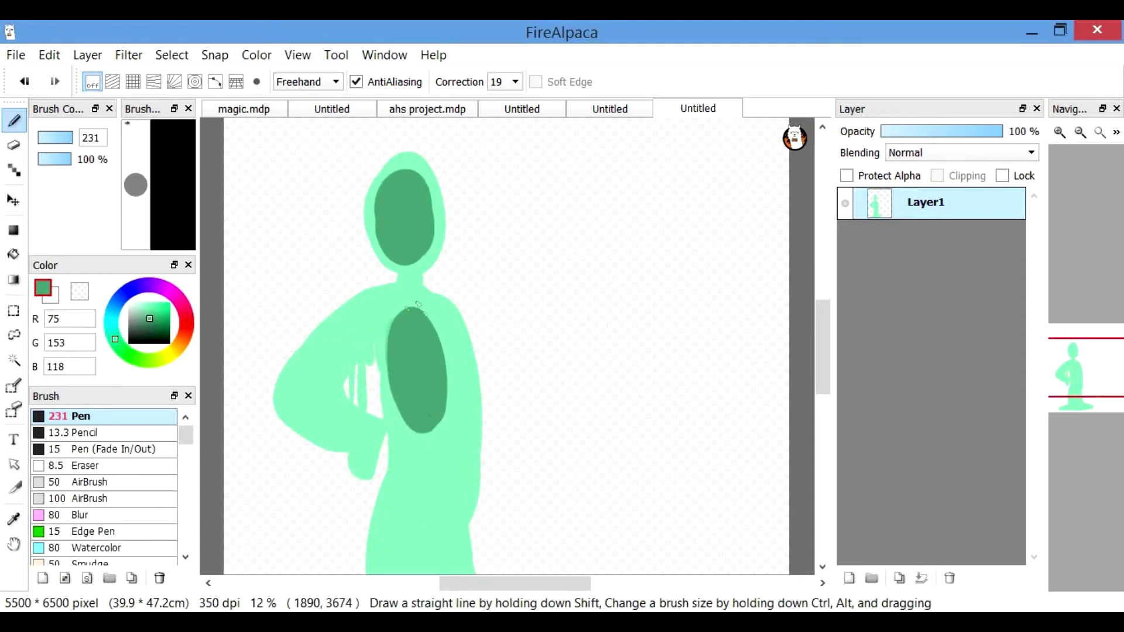
key(ctrl+z)
key(ctrl+z)
Step: Choose a mid green (RGB 111, 210, 166) and shade the inside of the face and the bent arm
click(147, 310)
mouse_move(400, 196)
mouse_down()
mouse_move(405, 258)
mouse_move(395, 248)
mouse_up()
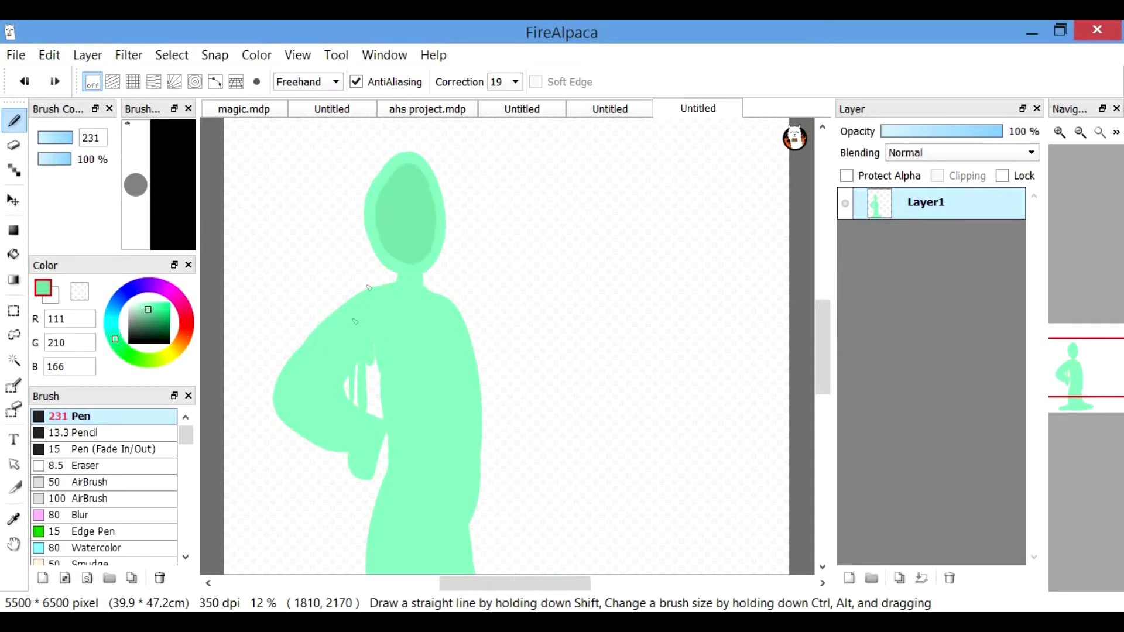
mouse_move(354, 430)
mouse_down()
mouse_move(307, 398)
mouse_move(363, 314)
mouse_up()
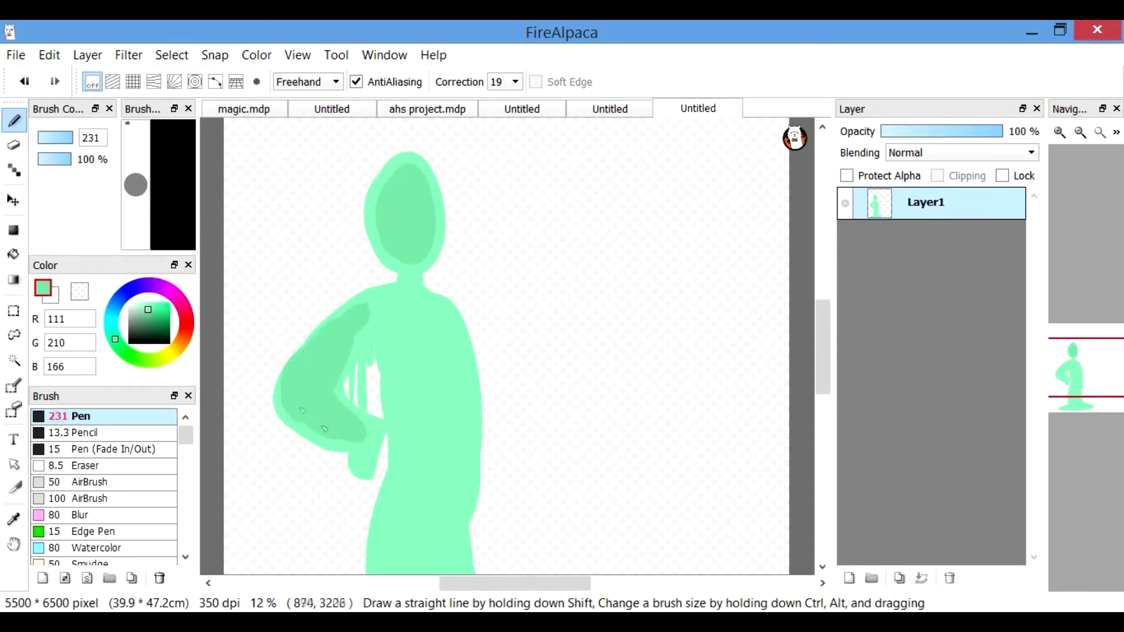
key(ctrl+z)
mouse_move(370, 454)
mouse_down()
mouse_move(315, 409)
mouse_move(346, 422)
mouse_move(296, 398)
mouse_move(303, 379)
mouse_move(301, 417)
mouse_move(319, 415)
mouse_move(331, 346)
mouse_move(352, 325)
mouse_move(353, 346)
mouse_move(364, 316)
mouse_up()
Step: Shade the straight arm, the lower body and the spreading base in the same mid green
drag(470, 354, 470, 494)
key(ctrl+z)
key(ctrl+y)
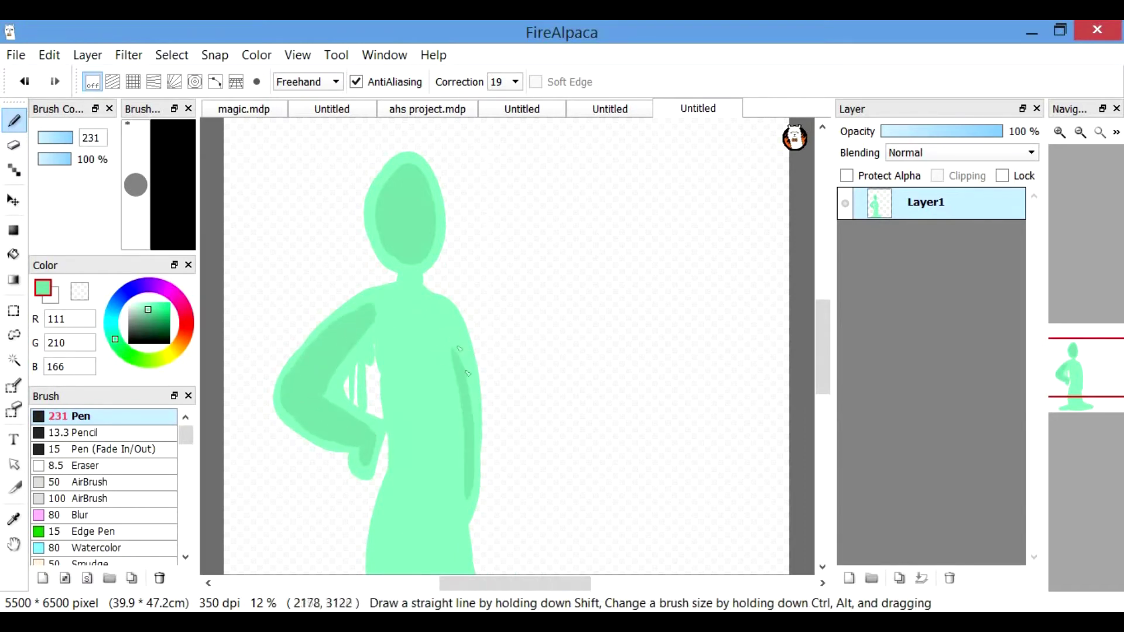
scroll(321, 439, down, 3)
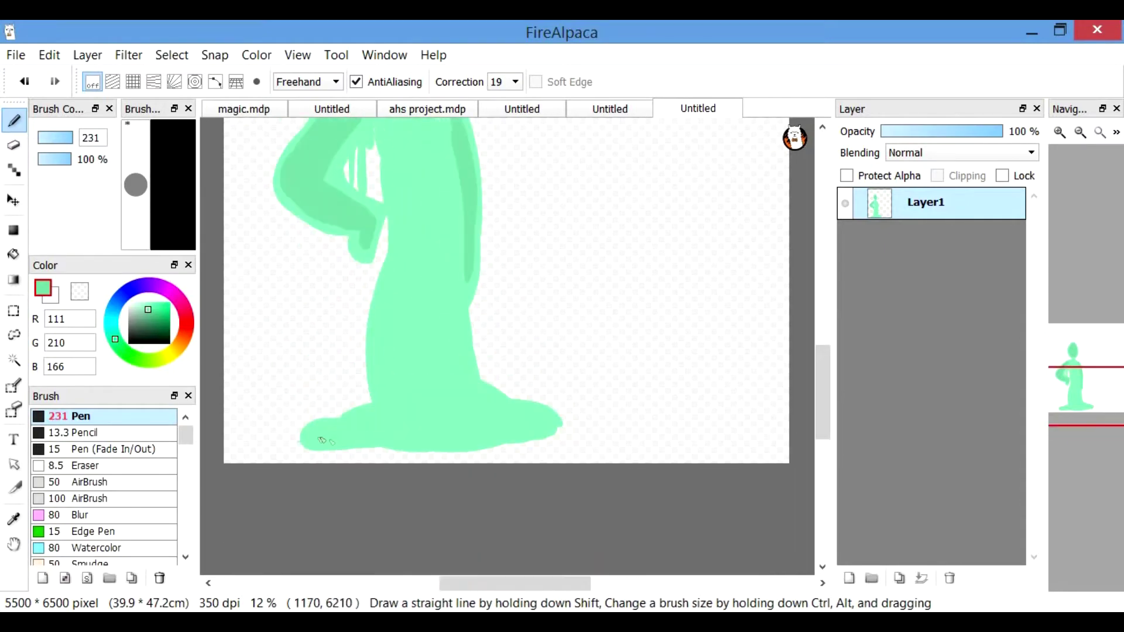
mouse_move(372, 425)
mouse_down()
mouse_move(442, 299)
mouse_move(440, 433)
mouse_up()
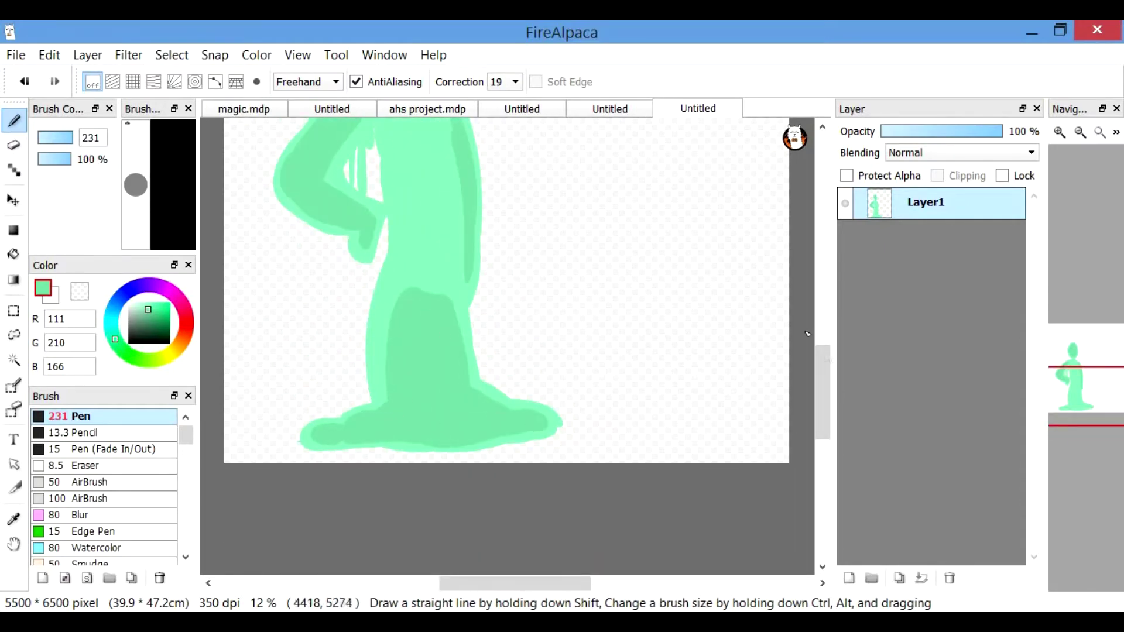
Step: Choose a near-white green (RGB 216, 245, 232) and paint highlights on the head and the bent arm
drag(824, 359, 824, 323)
click(133, 304)
drag(420, 141, 432, 161)
drag(313, 319, 345, 285)
drag(306, 355, 350, 386)
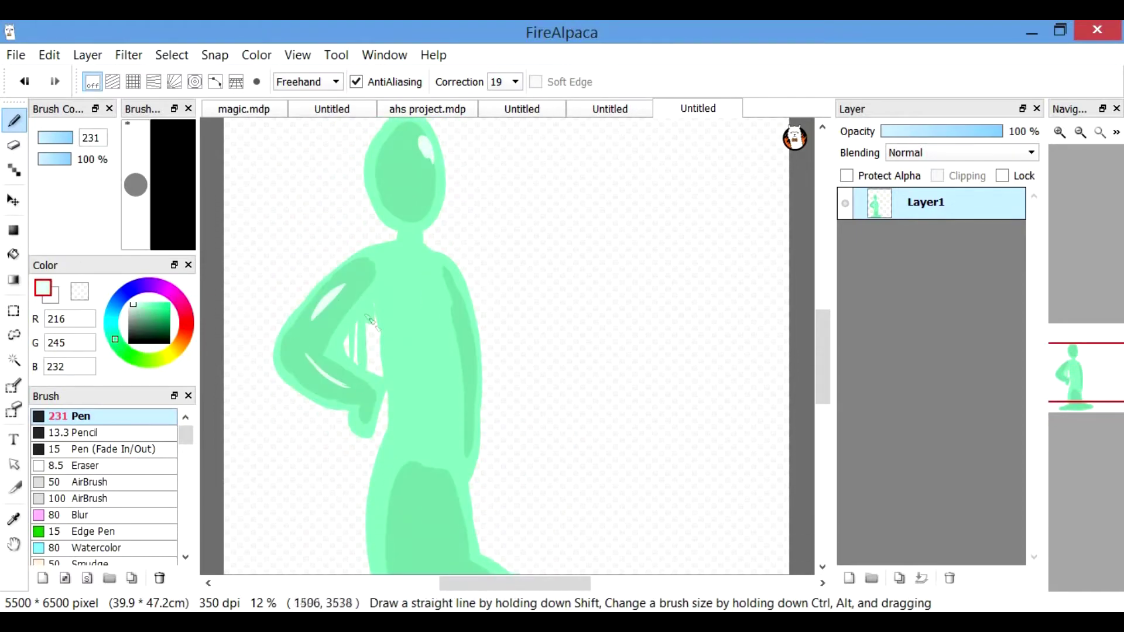
Step: Paint near-white highlights on the straight arm and along the figure's base
drag(475, 403, 476, 405)
drag(823, 356, 823, 390)
drag(534, 414, 546, 426)
drag(418, 440, 471, 440)
scroll(542, 369, down, 1)
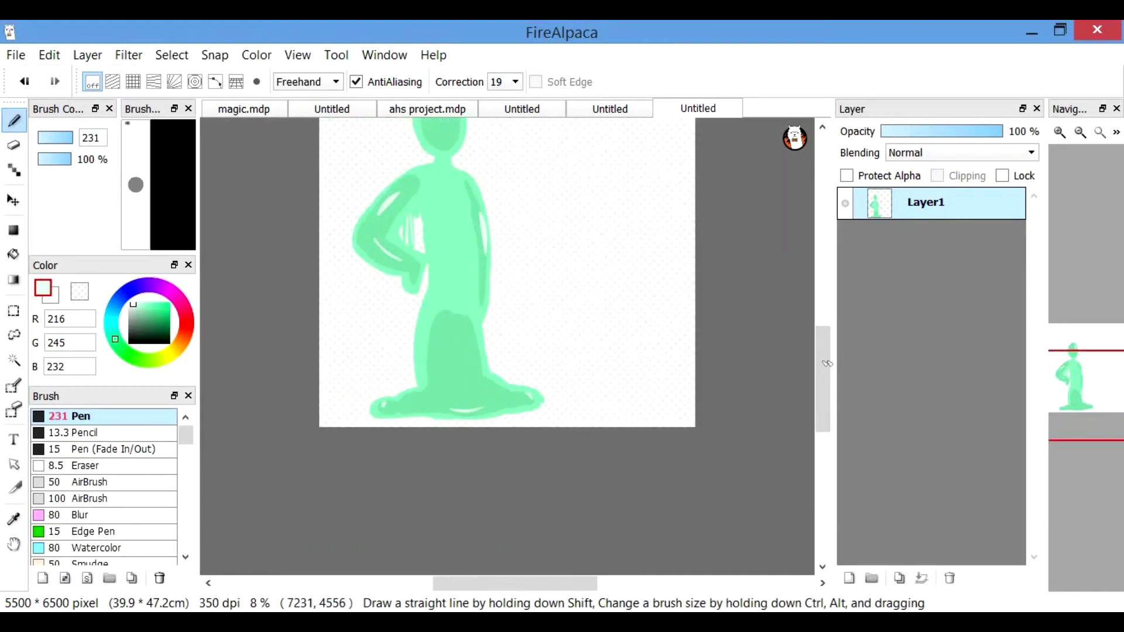
drag(824, 363, 824, 328)
scroll(745, 283, up, 1)
drag(188, 321, 185, 311)
drag(393, 304, 399, 357)
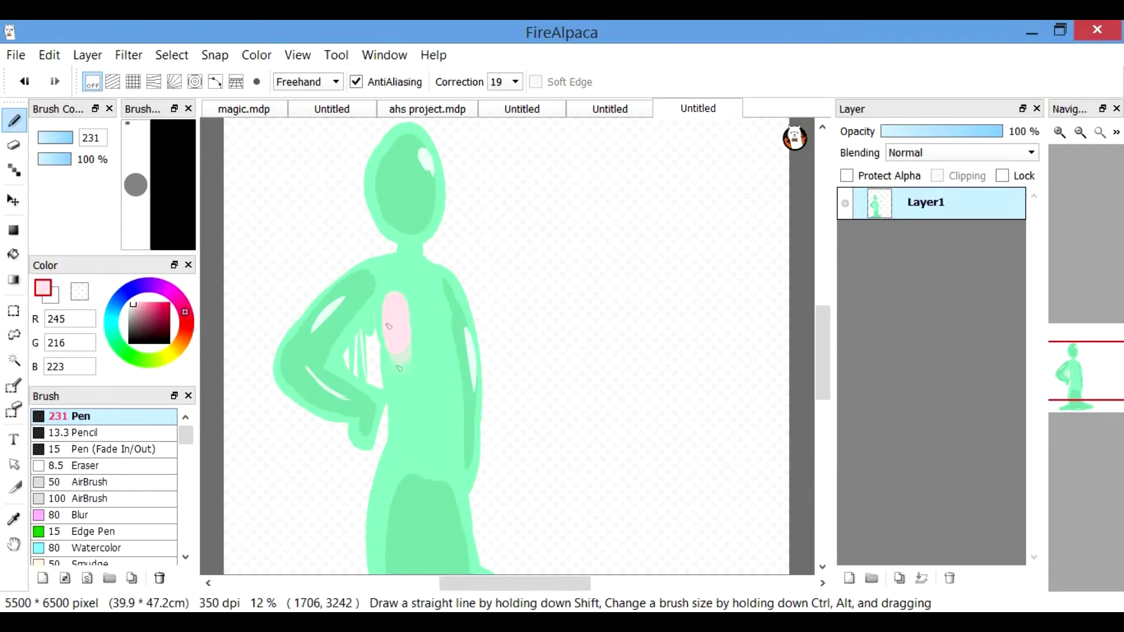
key(ctrl+z)
Step: Add a new empty layer above the figure layer
scroll(410, 347, up, 1)
click(849, 578)
drag(559, 586, 546, 587)
drag(416, 412, 408, 353)
key(ctrl+z)
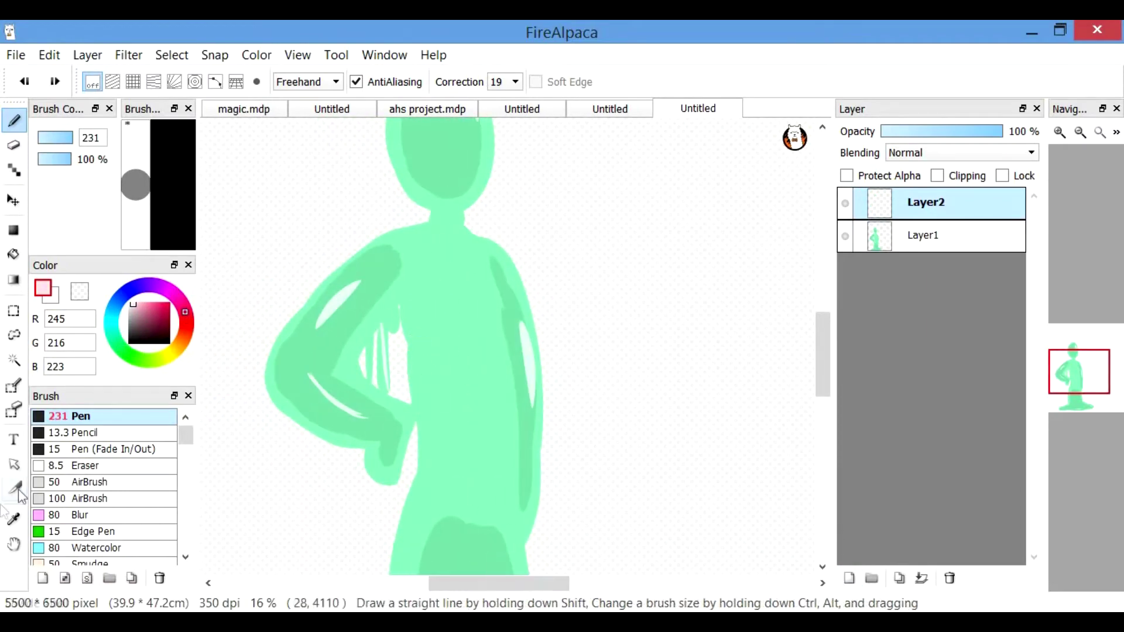
Step: Sample the mid-green shading, extend it up through the torso on Layer1, and make Layer2 active again
click(14, 519)
click(456, 547)
click(934, 237)
click(14, 120)
drag(464, 524, 436, 560)
scroll(436, 561, down, 1)
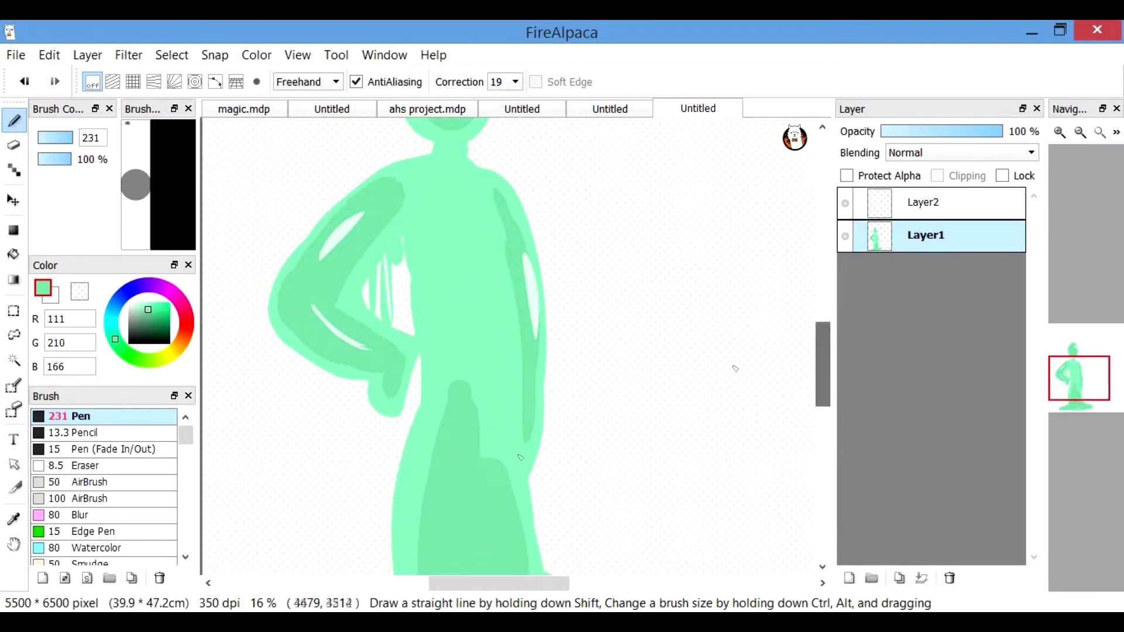
mouse_move(471, 305)
mouse_down()
mouse_move(473, 337)
mouse_move(471, 250)
mouse_move(439, 258)
mouse_move(442, 317)
mouse_up()
click(935, 206)
click(132, 303)
key(ctrl+z)
click(185, 313)
click(186, 316)
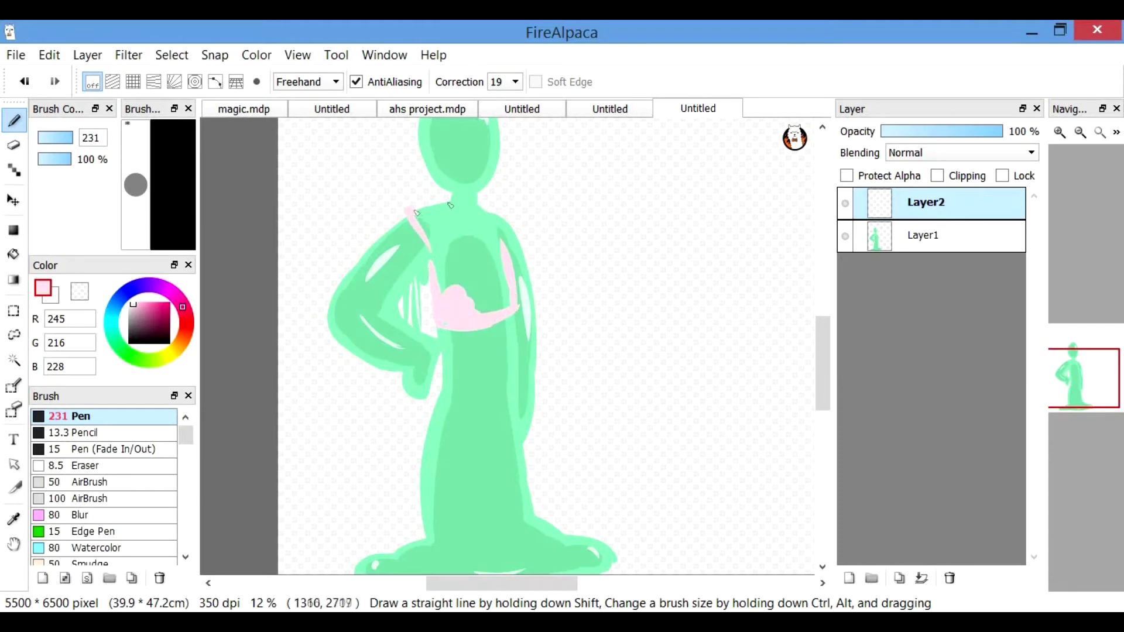
drag(445, 261, 450, 282)
mouse_move(454, 329)
mouse_down()
mouse_move(484, 263)
mouse_move(436, 228)
mouse_up()
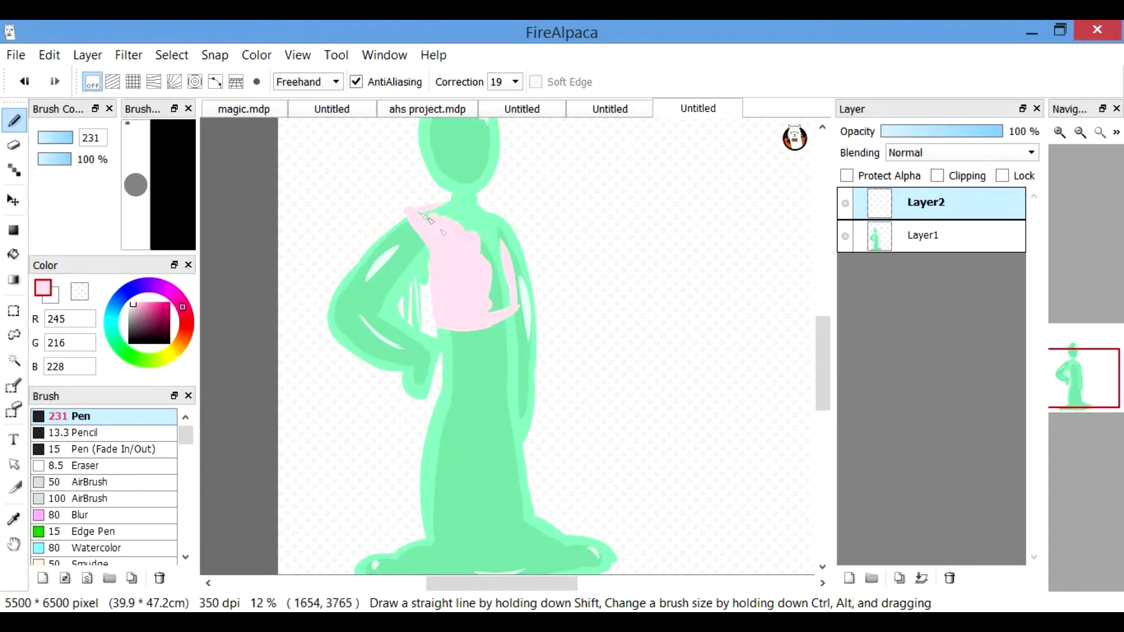
click(27, 83)
click(26, 83)
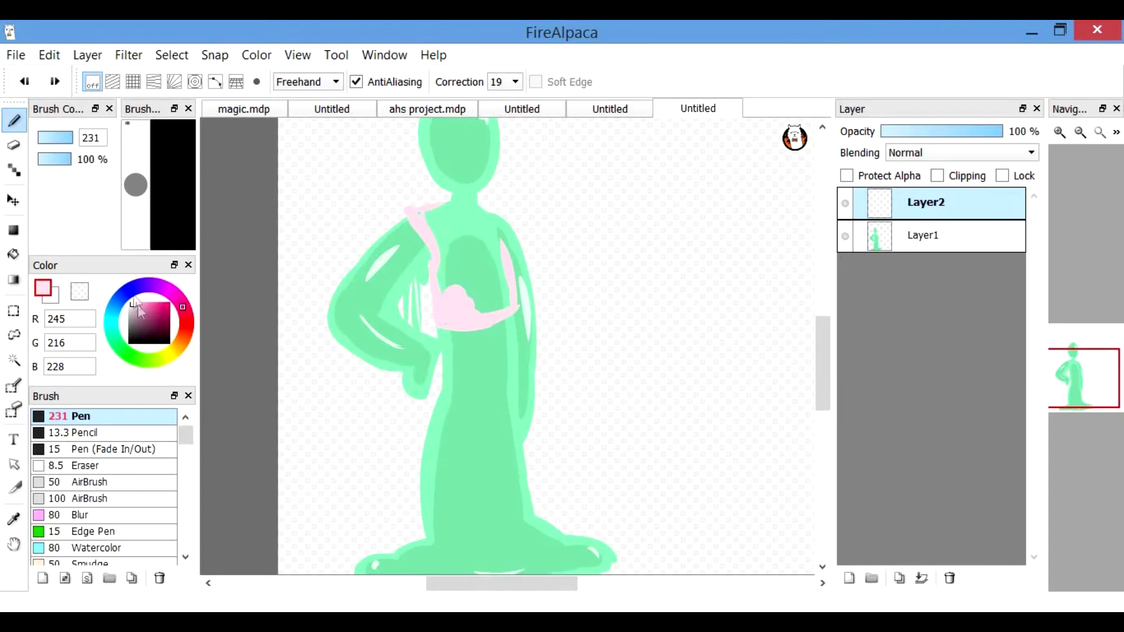
click(24, 82)
click(24, 82)
click(24, 82)
click(24, 81)
click(24, 88)
drag(454, 253, 474, 293)
key(ctrl+z)
Step: Paint a solid white sleeveless top over the torso on Layer2, ending above the waist
key(ctrl+plus)
drag(822, 354, 822, 334)
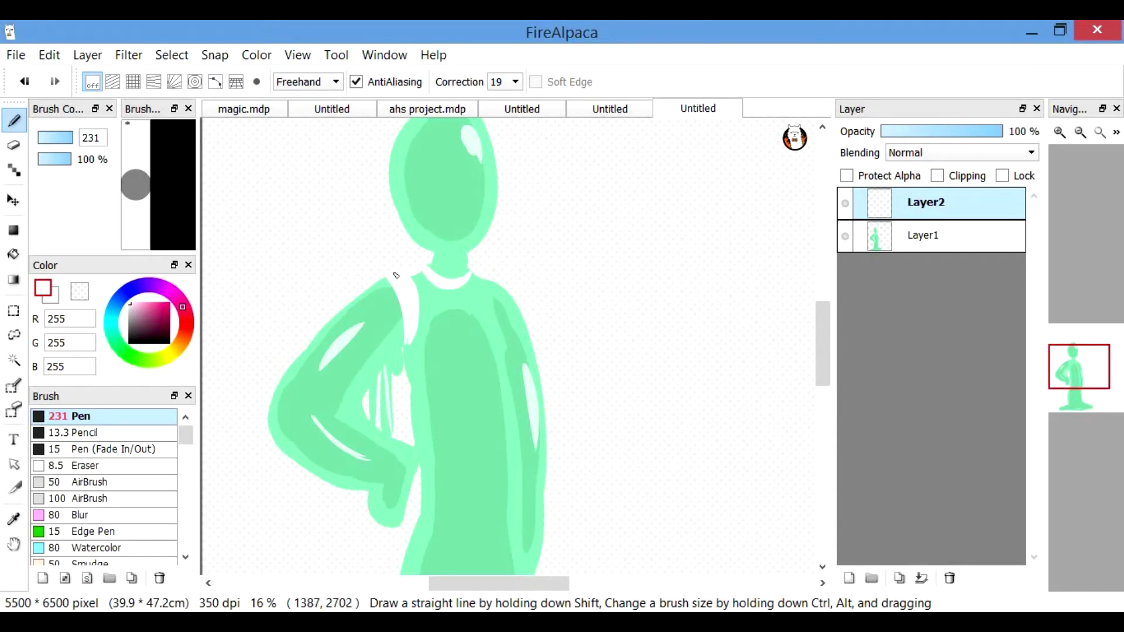
drag(395, 275, 422, 275)
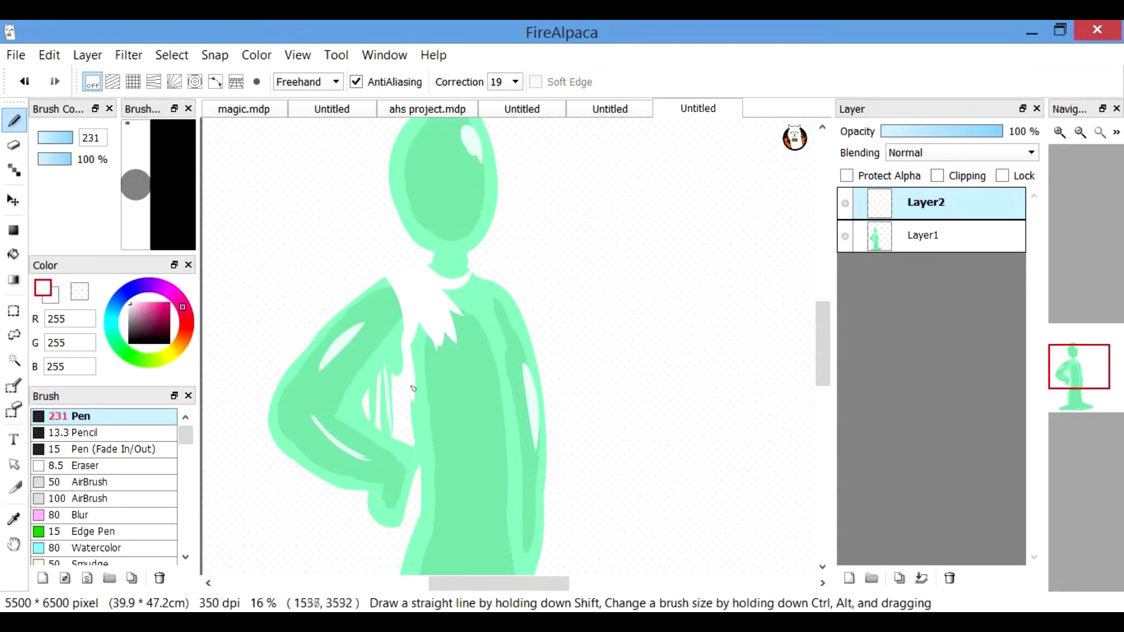
mouse_move(414, 388)
mouse_down()
mouse_move(417, 424)
mouse_move(525, 403)
mouse_up()
mouse_move(499, 290)
mouse_down()
mouse_move(493, 314)
mouse_move(458, 307)
mouse_move(475, 277)
mouse_move(479, 294)
mouse_move(497, 290)
mouse_move(472, 272)
mouse_move(456, 339)
mouse_move(429, 324)
mouse_up()
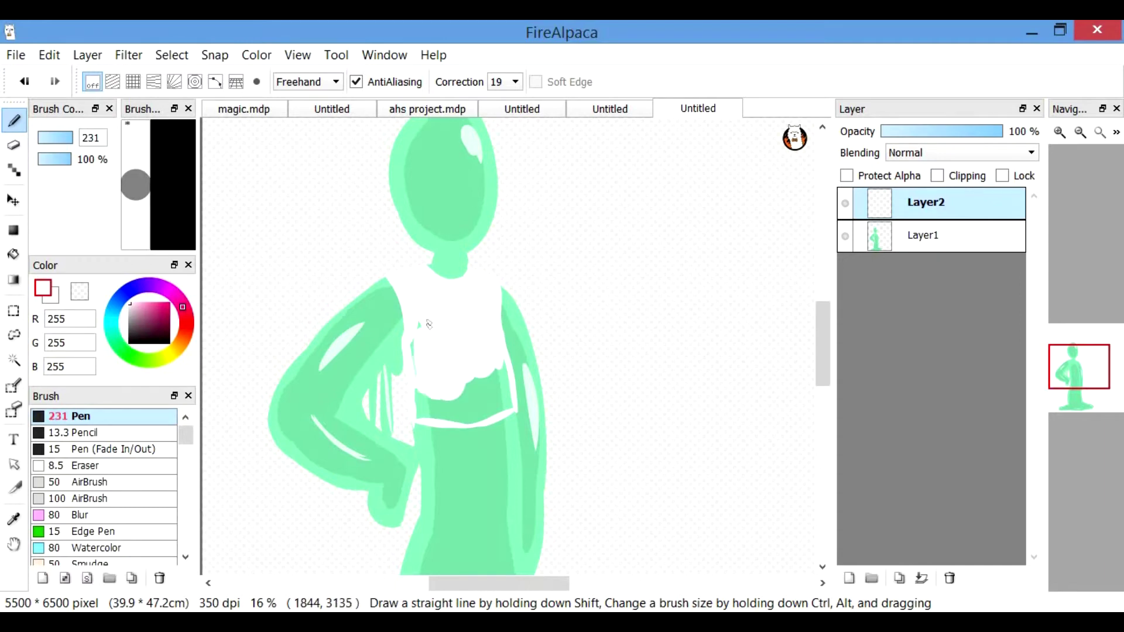
mouse_move(422, 413)
mouse_down()
mouse_move(479, 395)
mouse_move(510, 411)
mouse_up()
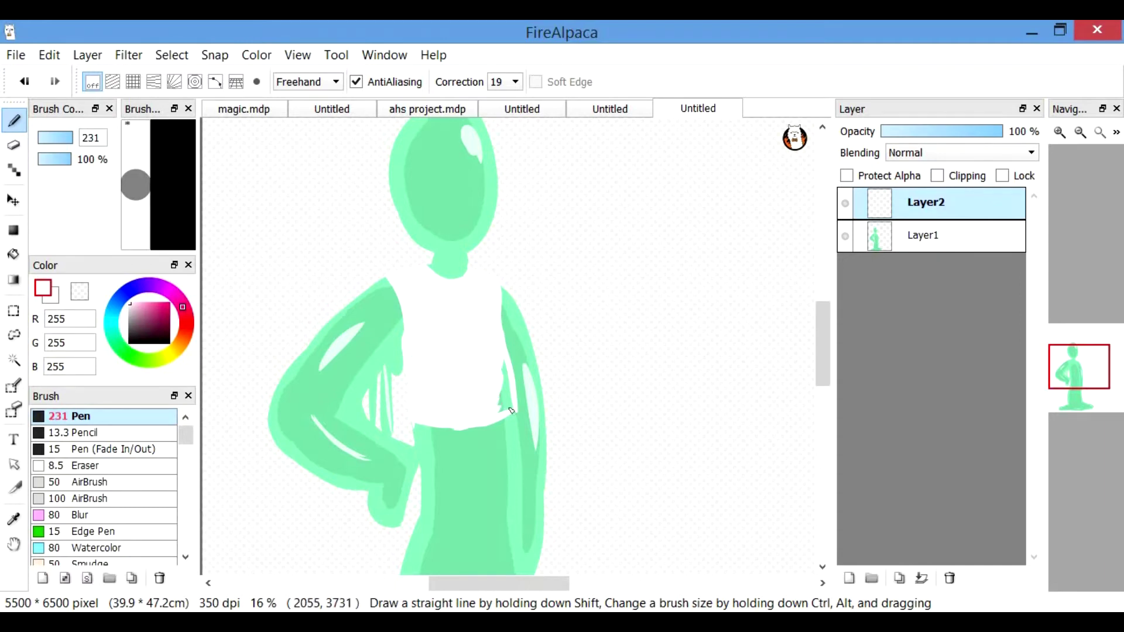
Step: Paint a small pale pink heart on the chest of the white top
click(134, 303)
drag(478, 332, 470, 358)
key(ctrl+Down)
Step: Choose a muted purple (RGB 138, 102, 117) and paint a long skirt from the waist down to the base
click(143, 314)
drag(449, 480, 502, 476)
drag(822, 323, 823, 346)
key(ctrl+z)
click(139, 319)
mouse_move(441, 314)
mouse_down()
mouse_move(426, 508)
mouse_move(542, 498)
mouse_up()
drag(516, 310, 530, 457)
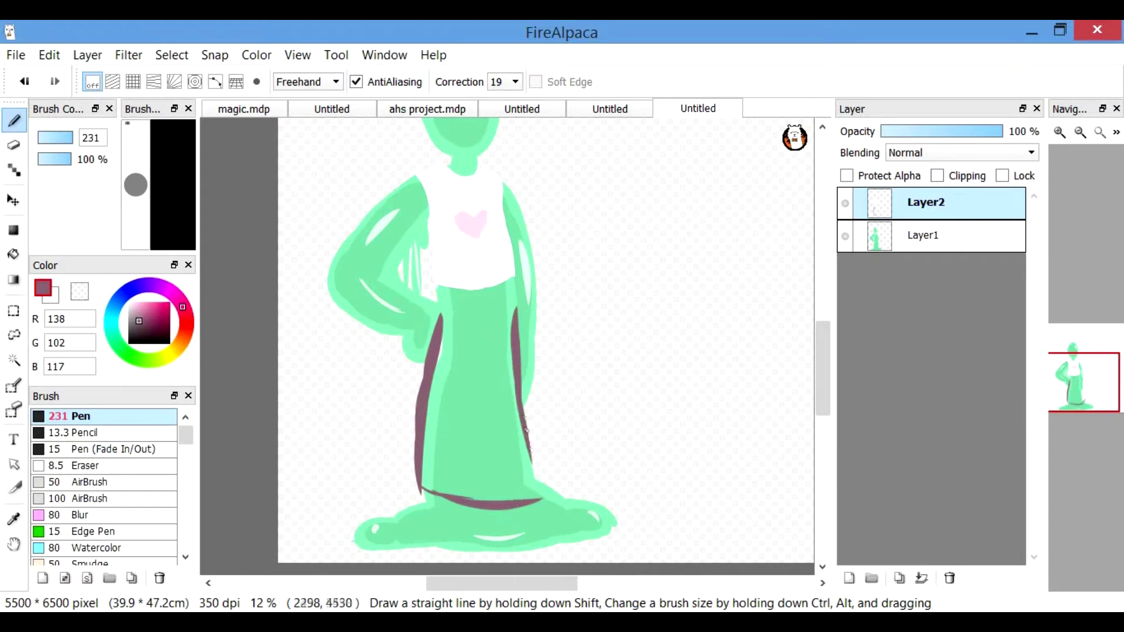
mouse_move(447, 509)
mouse_down()
mouse_move(480, 453)
mouse_move(456, 445)
mouse_move(450, 343)
mouse_move(508, 360)
mouse_up()
key(ctrl+z)
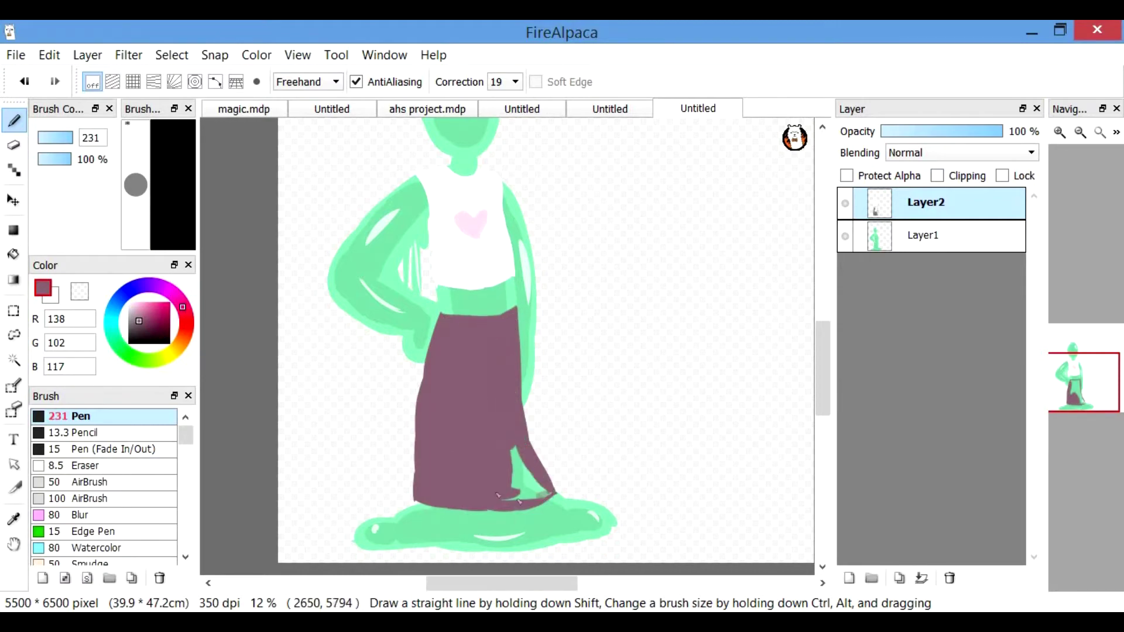
Step: Sample the light green (RGB 126, 230, 184) and touch up the bent arm with the pen
key(ctrl+minus)
key(ctrl+plus)
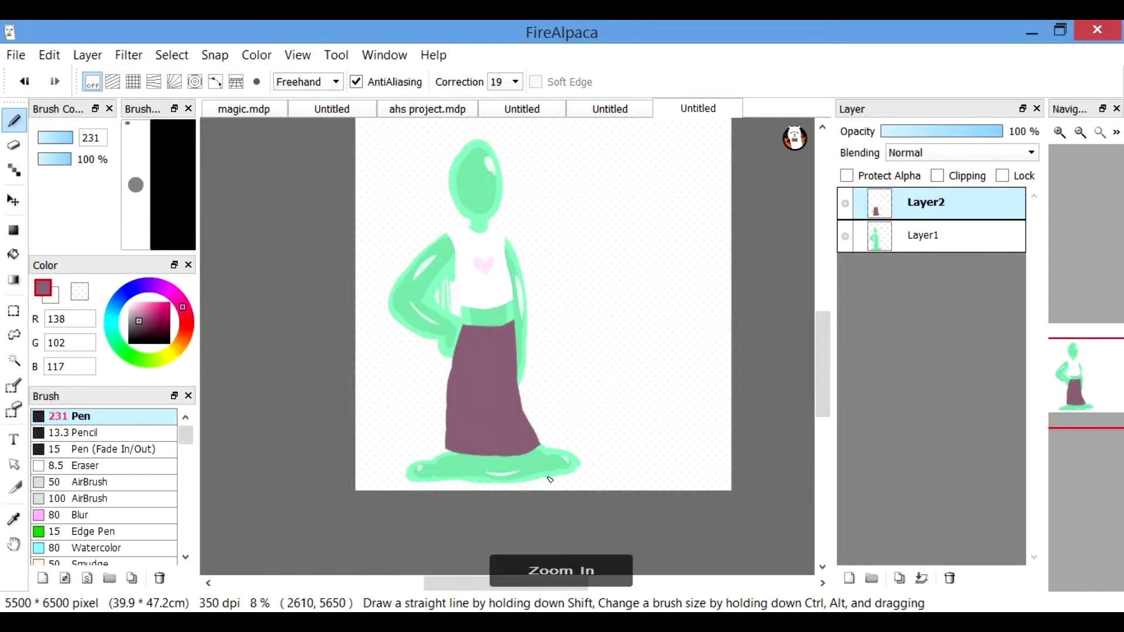
key(ctrl+plus)
click(14, 519)
click(428, 286)
click(14, 121)
key(ctrl+plus)
drag(343, 325, 335, 352)
scroll(372, 287, down, 4)
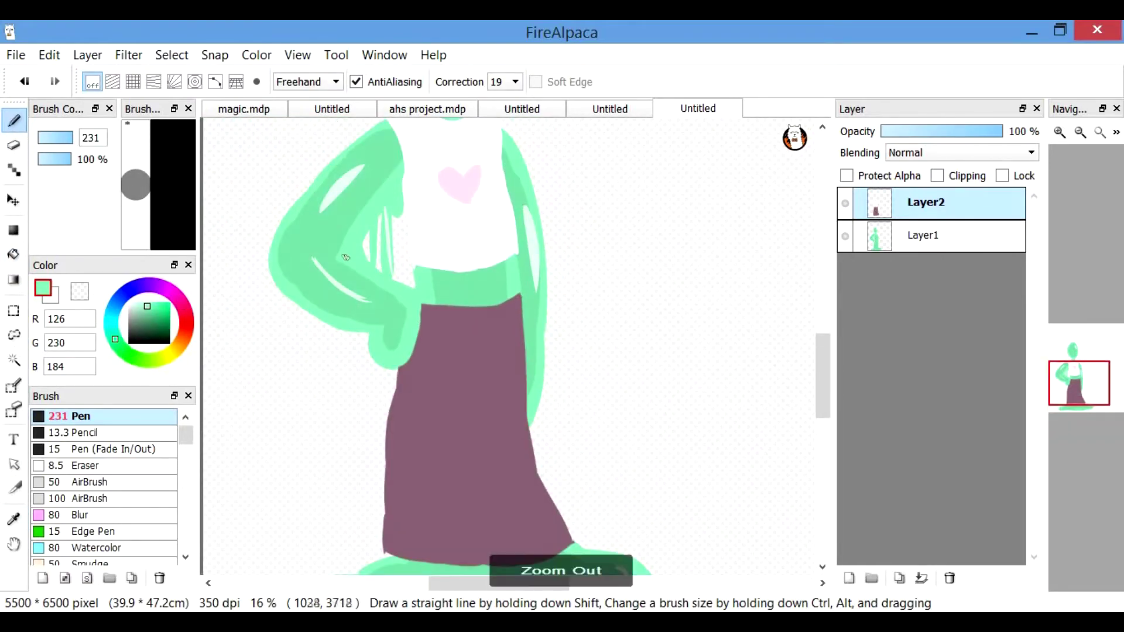
Step: Add a third layer and choose a dark green (RGB 66, 148, 112) for the pen
click(14, 519)
click(848, 577)
scroll(810, 309, up, 3)
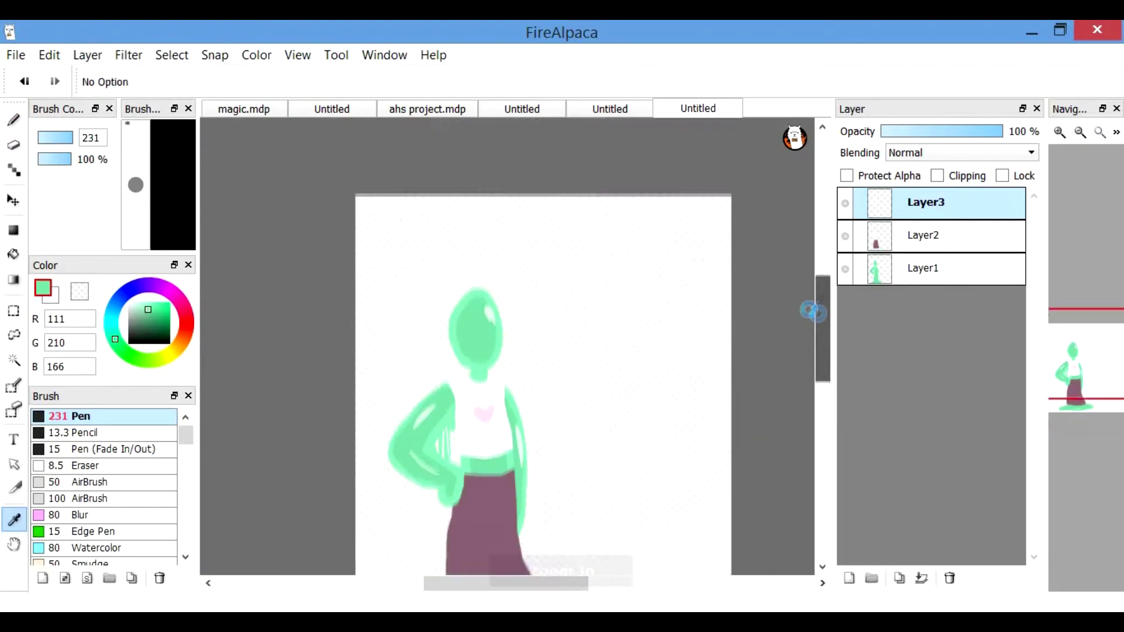
click(151, 319)
click(14, 120)
drag(470, 584, 441, 588)
key(ctrl+plus)
Step: Draw the closed eyes with lashes, the furrowed brows and the mouth on Layer3 with the pen size at 23
drag(477, 258, 571, 307)
key(ctrl+z)
click(54, 138)
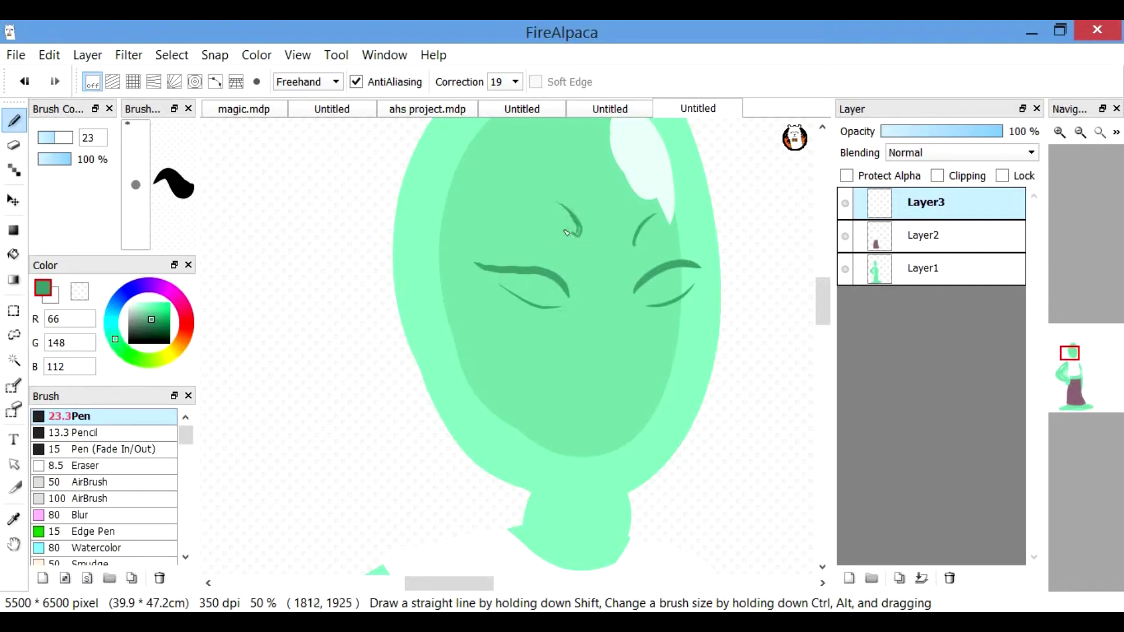
drag(532, 306, 561, 312)
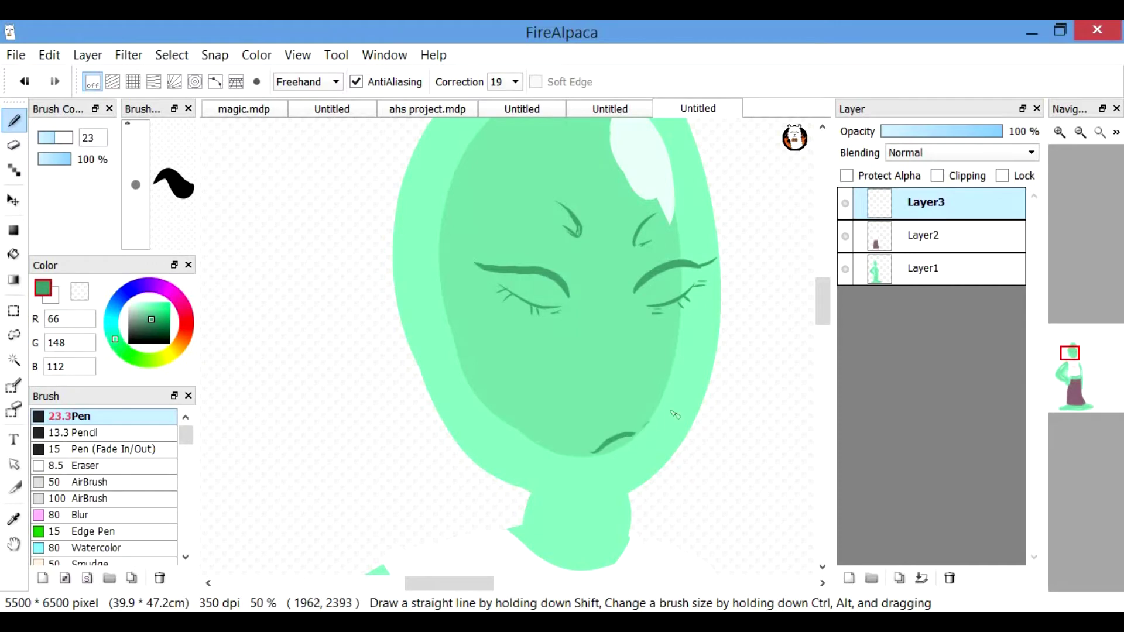
drag(596, 357, 644, 343)
drag(604, 370, 642, 359)
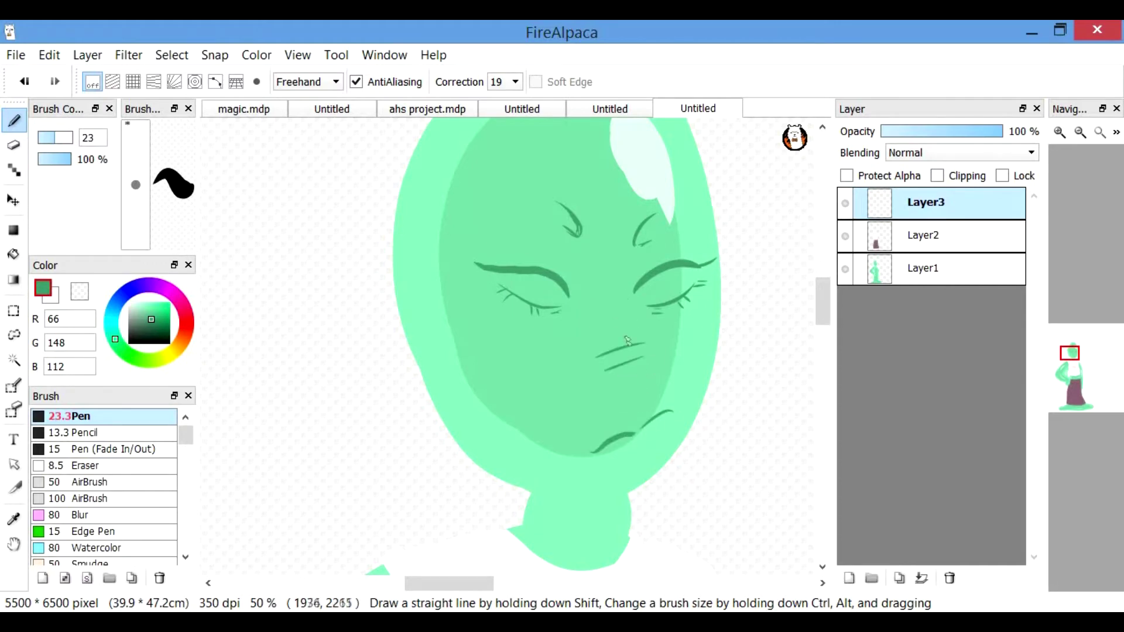
Step: Trim the outline of the top of the head on Layer1 with the eraser set to size 40
scroll(679, 264, down, 2)
key(e)
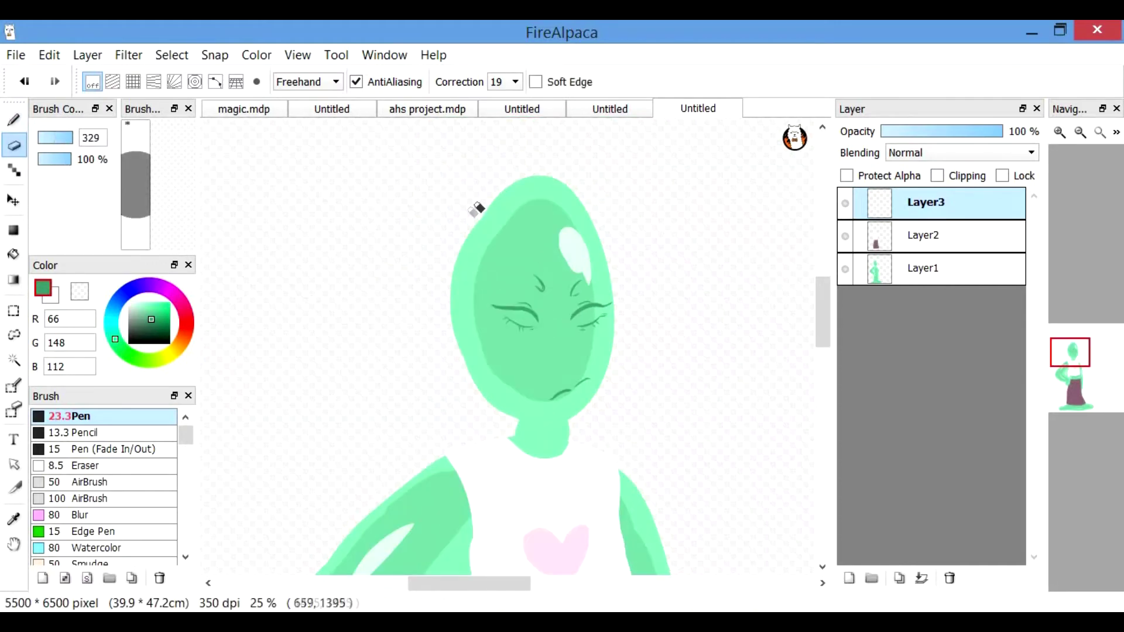
click(951, 271)
key(ctrl+z)
mouse_move(473, 190)
mouse_down()
mouse_move(528, 171)
mouse_move(608, 198)
mouse_up()
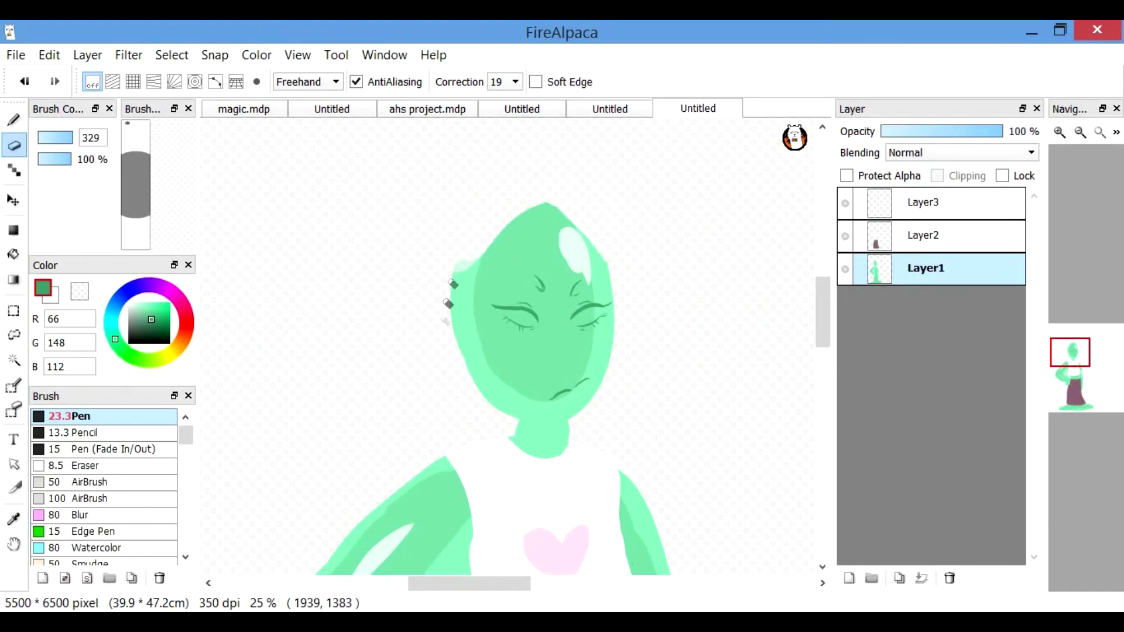
click(26, 82)
scroll(432, 156, up, 2)
drag(822, 300, 823, 281)
drag(436, 230, 695, 231)
drag(328, 333, 515, 225)
key(ctrl+z)
click(62, 137)
mouse_move(548, 282)
mouse_down()
mouse_move(632, 281)
mouse_move(567, 271)
mouse_move(647, 314)
mouse_move(706, 400)
mouse_up()
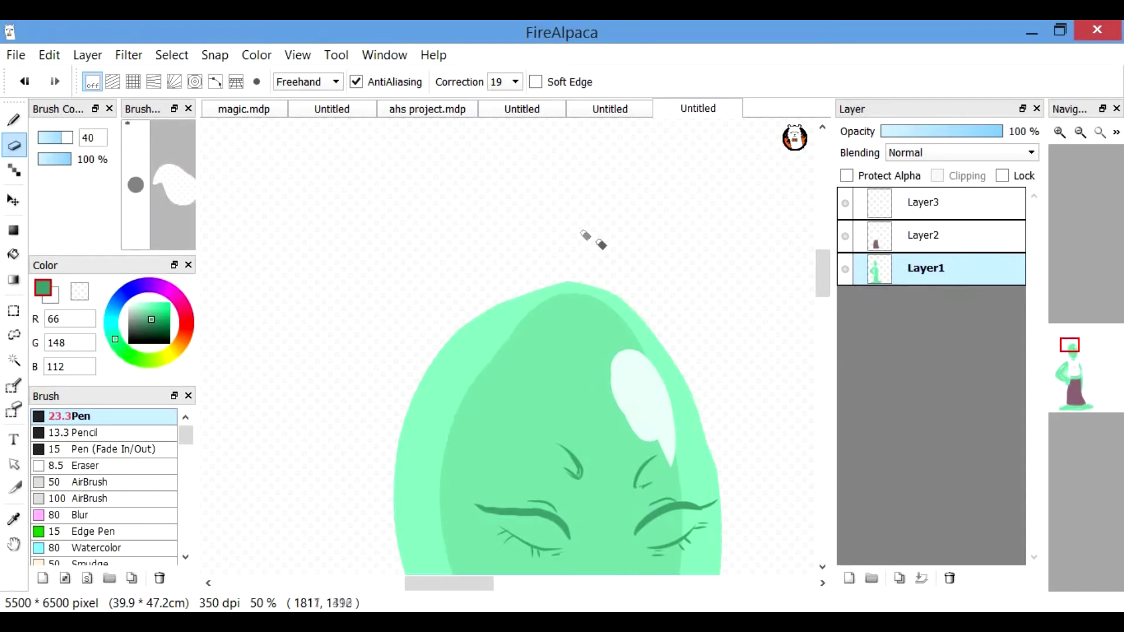
Step: Sample the light green (RGB 126, 230, 184) and round off the pointed top of the face shading
scroll(649, 391, down, 1)
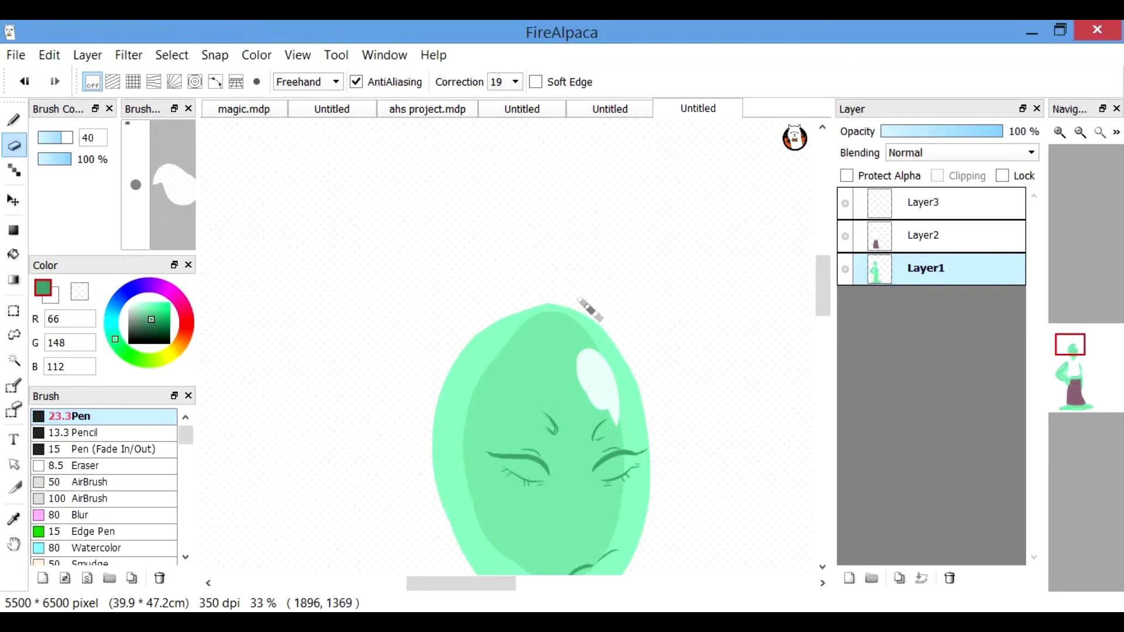
click(14, 519)
click(491, 346)
click(14, 120)
drag(504, 346, 556, 322)
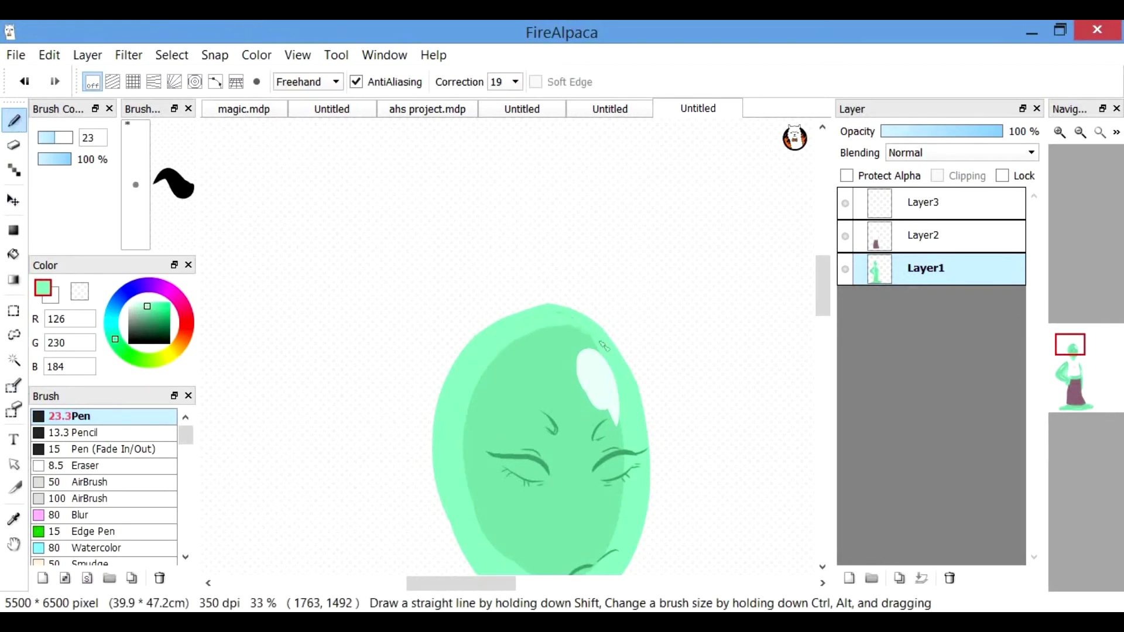
Step: Set the pen size to 112 and paint a smaller crouching light green figure beside the standing one
scroll(556, 324, down, 1)
scroll(767, 292, down, 2)
mouse_move(827, 314)
mouse_down()
mouse_move(826, 364)
mouse_move(826, 319)
mouse_up()
scroll(825, 344, down, 1)
drag(502, 584, 527, 584)
drag(594, 281, 585, 286)
key(ctrl+z)
click(70, 138)
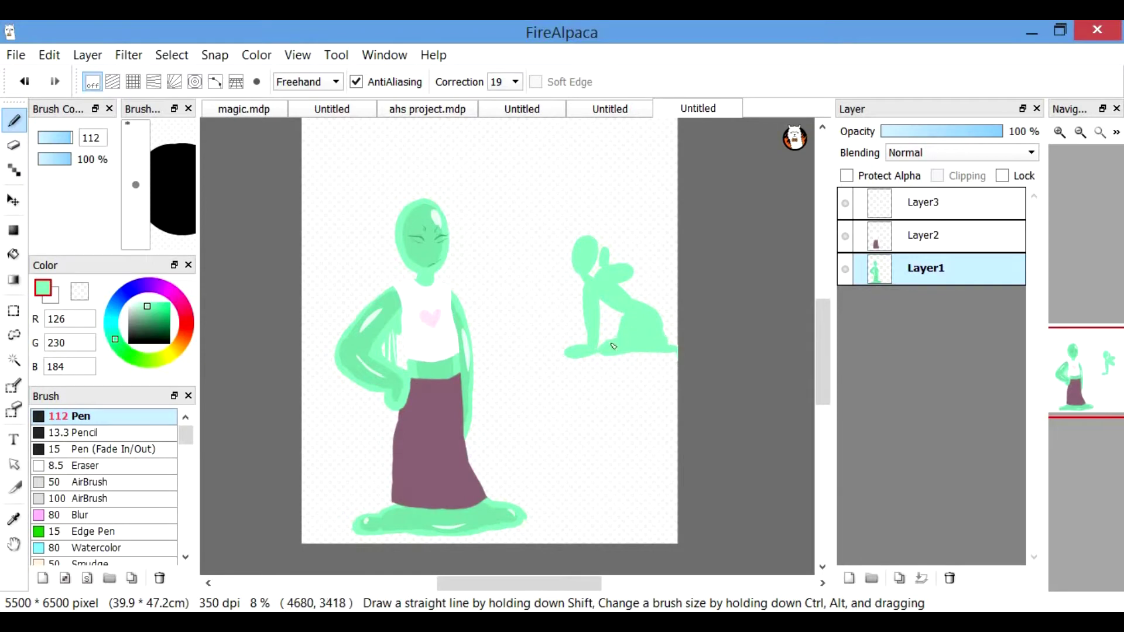
Step: Lasso the crouching figure, move it down beside the skirt, clear the selection and return to the pen
click(14, 334)
mouse_move(694, 368)
mouse_down()
mouse_move(609, 384)
mouse_move(702, 365)
mouse_up()
click(13, 201)
drag(598, 385, 564, 547)
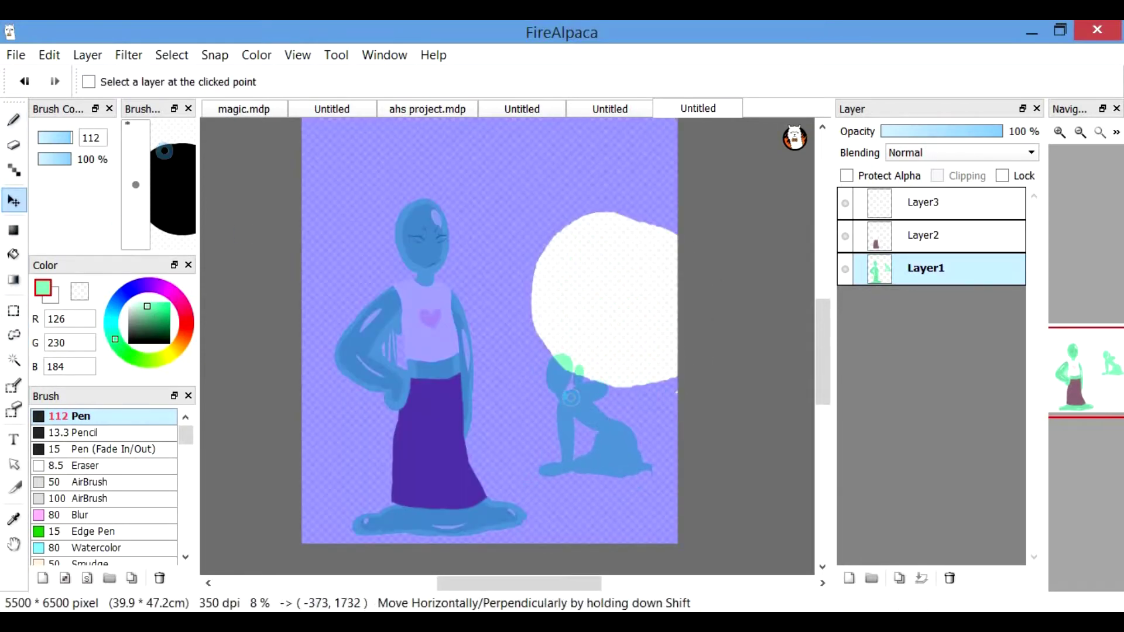
key(l)
key(ctrl+d)
click(13, 122)
scroll(613, 566, up, 2)
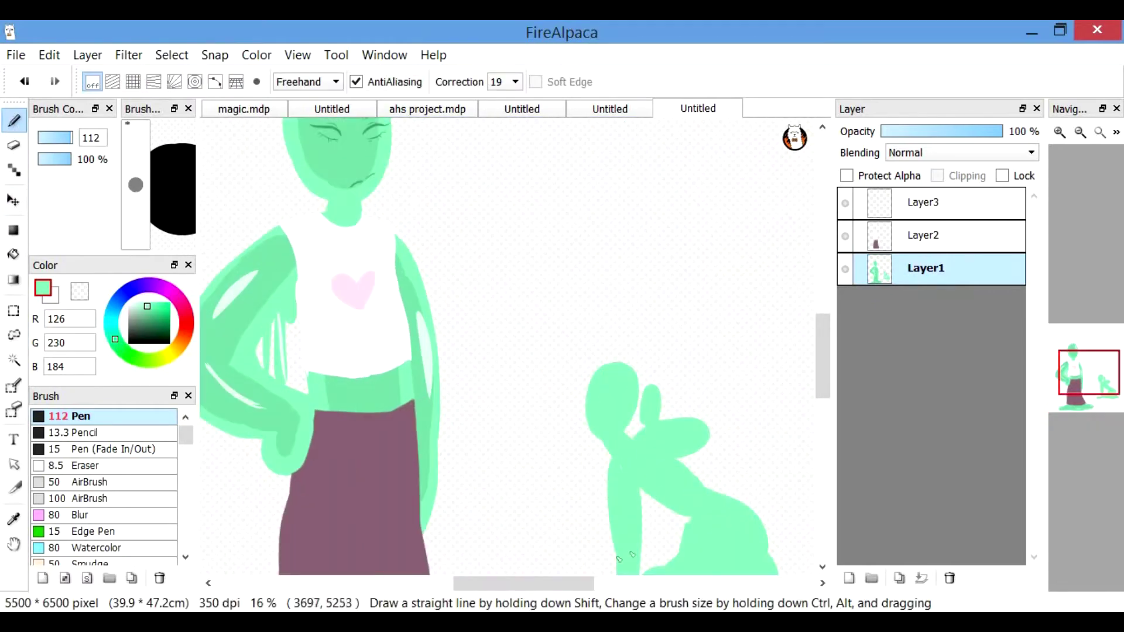
drag(822, 351, 822, 385)
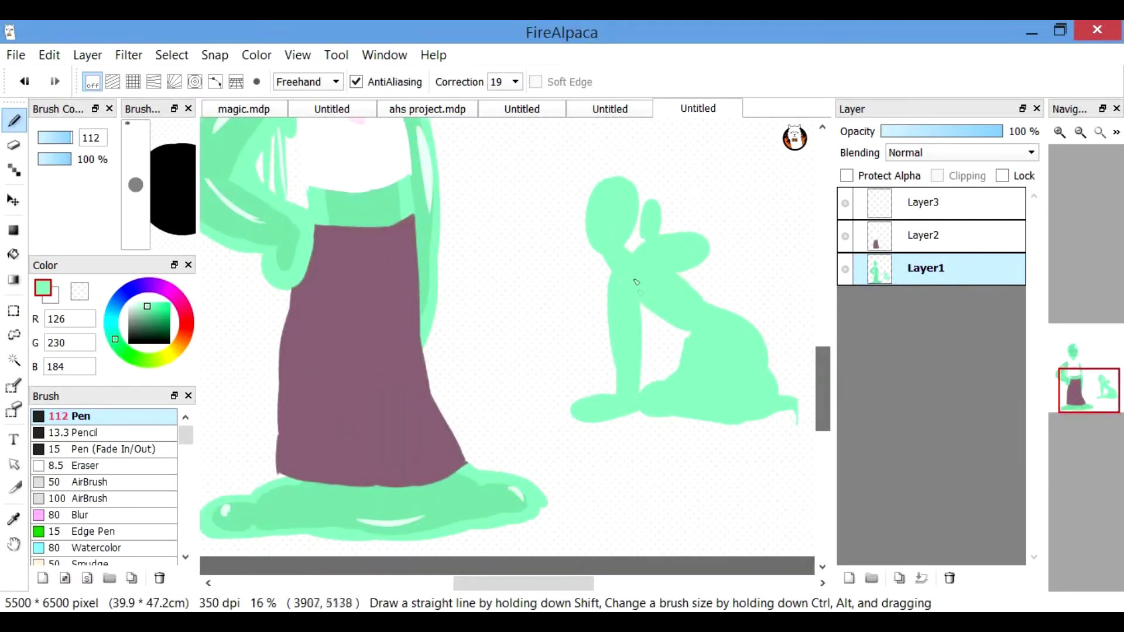
Step: Tidy the ragged trailing tip of the crouching figure on Layer1 with the eraser and the pen
click(14, 145)
drag(796, 424, 802, 417)
click(14, 120)
drag(515, 584, 551, 583)
drag(682, 414, 668, 415)
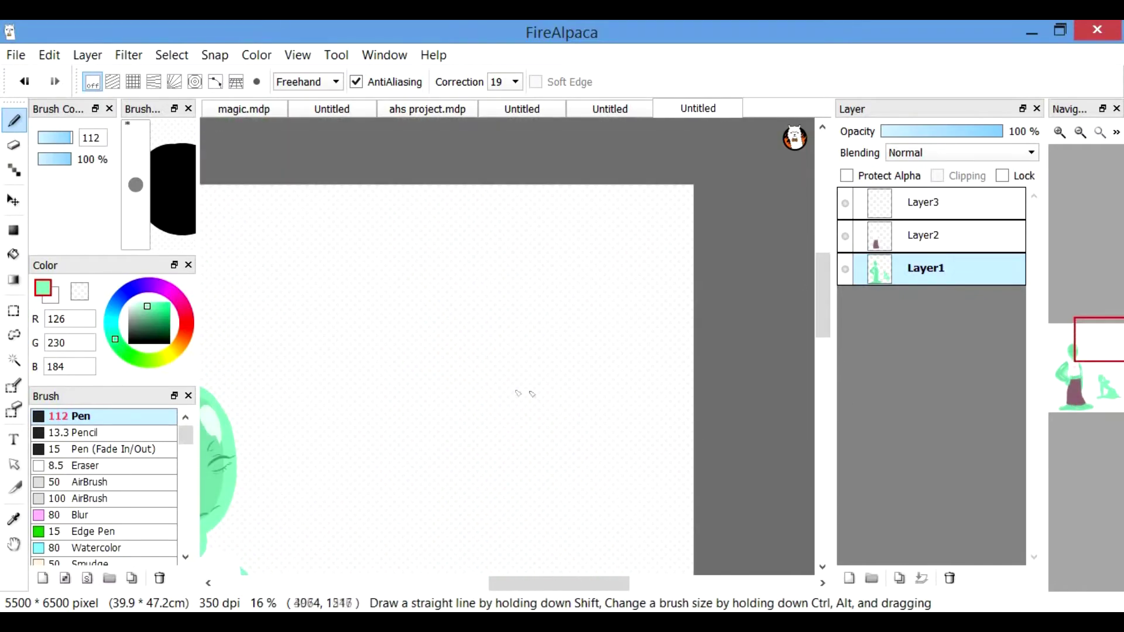
Step: Set the pen size to 491 and paint a large light green oval head in the canvas's upper right area
scroll(515, 351, down, 1)
mouse_move(518, 275)
mouse_down()
mouse_move(462, 381)
mouse_move(507, 346)
mouse_up()
drag(90, 146, 96, 146)
mouse_move(515, 316)
mouse_down()
mouse_move(579, 388)
mouse_move(497, 440)
mouse_up()
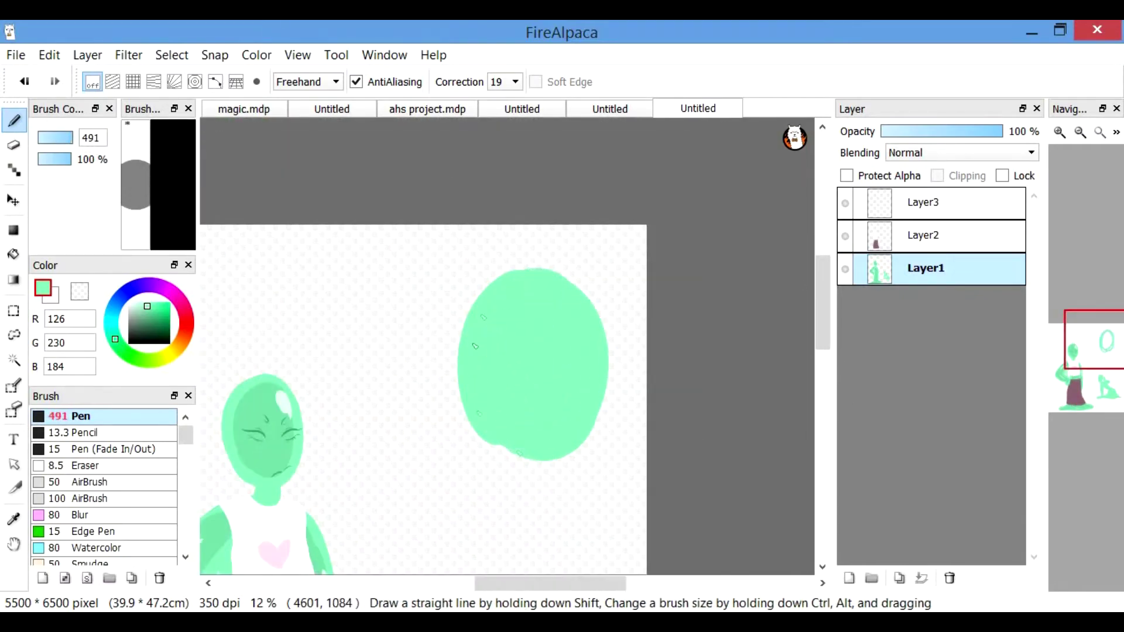
click(1079, 132)
drag(824, 351, 824, 371)
mouse_move(533, 332)
mouse_down()
mouse_move(486, 304)
mouse_move(485, 260)
mouse_move(503, 219)
mouse_up()
key(ctrl+z)
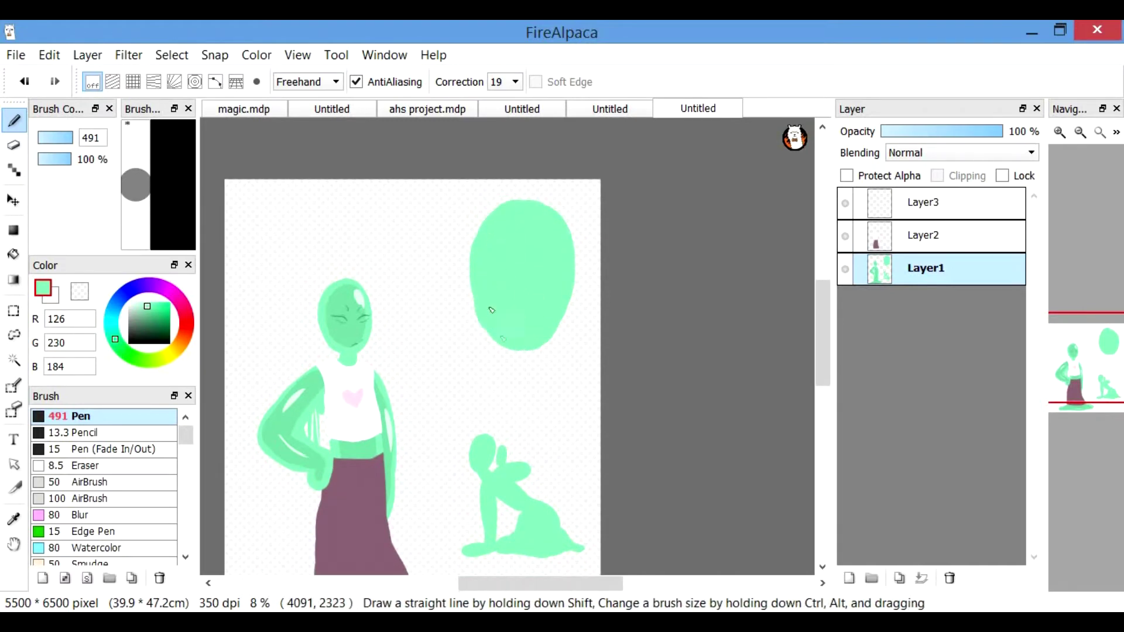
drag(490, 285, 479, 314)
Step: Sample the darker green (RGB 111, 210, 166) from the standing figure's face and fill in the large head's face shading
click(14, 519)
click(347, 328)
click(14, 121)
mouse_move(534, 256)
mouse_down()
mouse_move(533, 319)
mouse_move(552, 303)
mouse_move(553, 234)
mouse_up()
mouse_move(488, 301)
mouse_down()
mouse_move(551, 240)
mouse_move(531, 329)
mouse_move(553, 234)
mouse_up()
key(ctrl+z)
Step: Paint the darker green shading on the crouching figure's head, arms, torso and lower body
drag(818, 333, 820, 368)
scroll(483, 283, up, 2)
key(ctrl+z)
drag(458, 252, 459, 285)
mouse_move(522, 355)
mouse_down()
mouse_move(491, 333)
mouse_move(515, 354)
mouse_up()
mouse_move(437, 466)
mouse_down()
mouse_move(472, 463)
mouse_move(468, 351)
mouse_up()
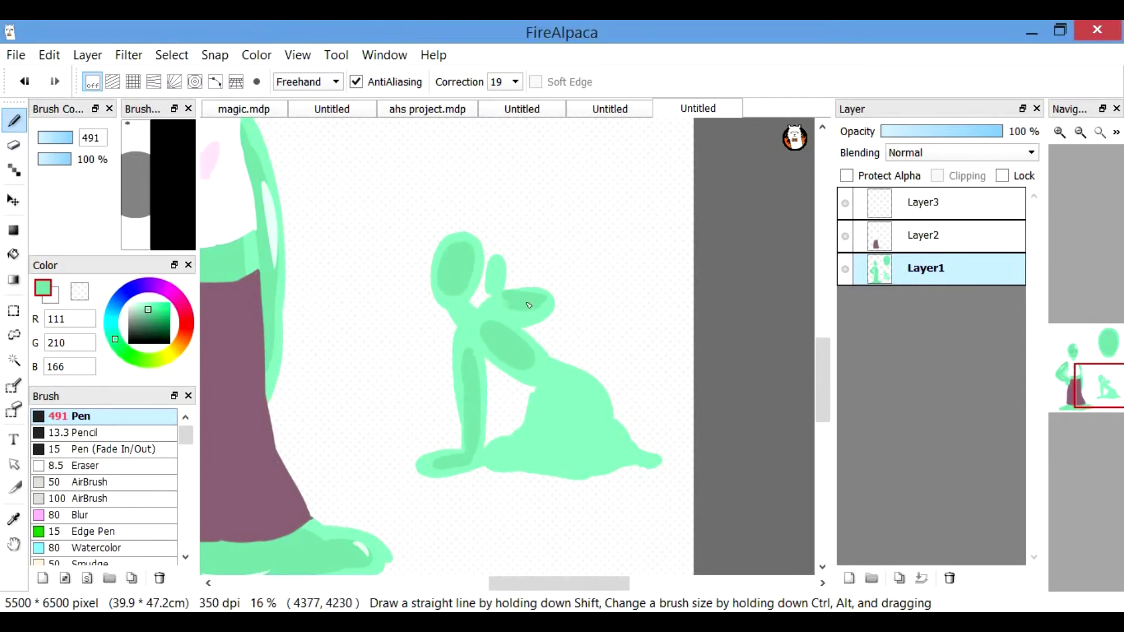
mouse_move(565, 443)
mouse_down()
mouse_move(538, 457)
mouse_move(539, 361)
mouse_move(565, 388)
mouse_up()
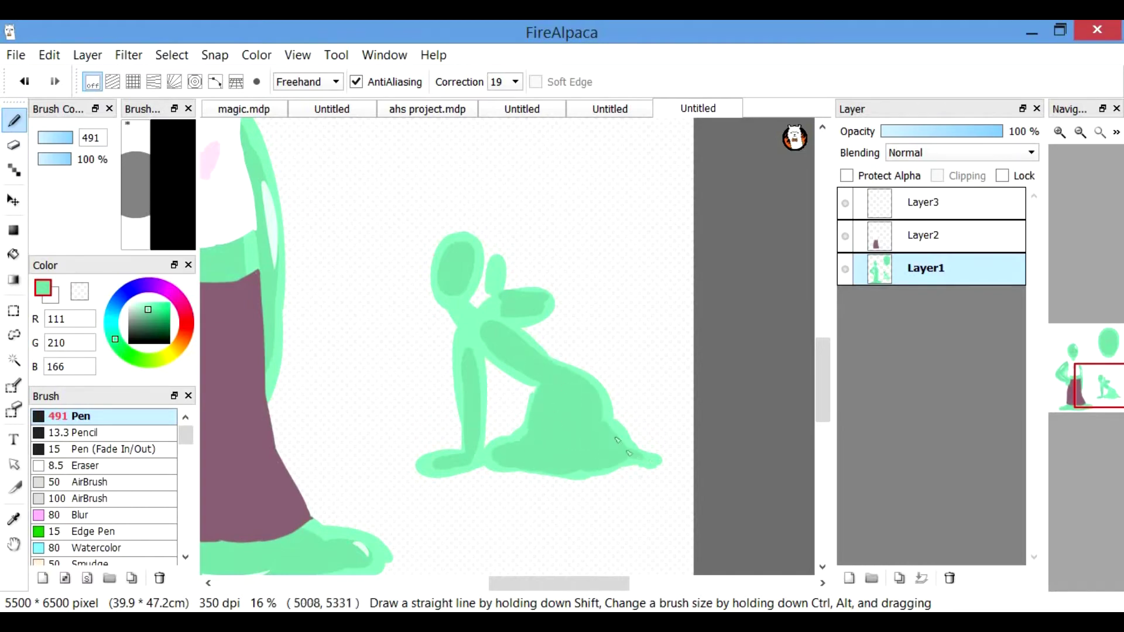
Step: Sample white (RGB 255, 255, 255) and paint a white top over the crouching figure's torso
key(ctrl+minus)
alt+click(299, 181)
key(ctrl+plus)
key(ctrl+plus)
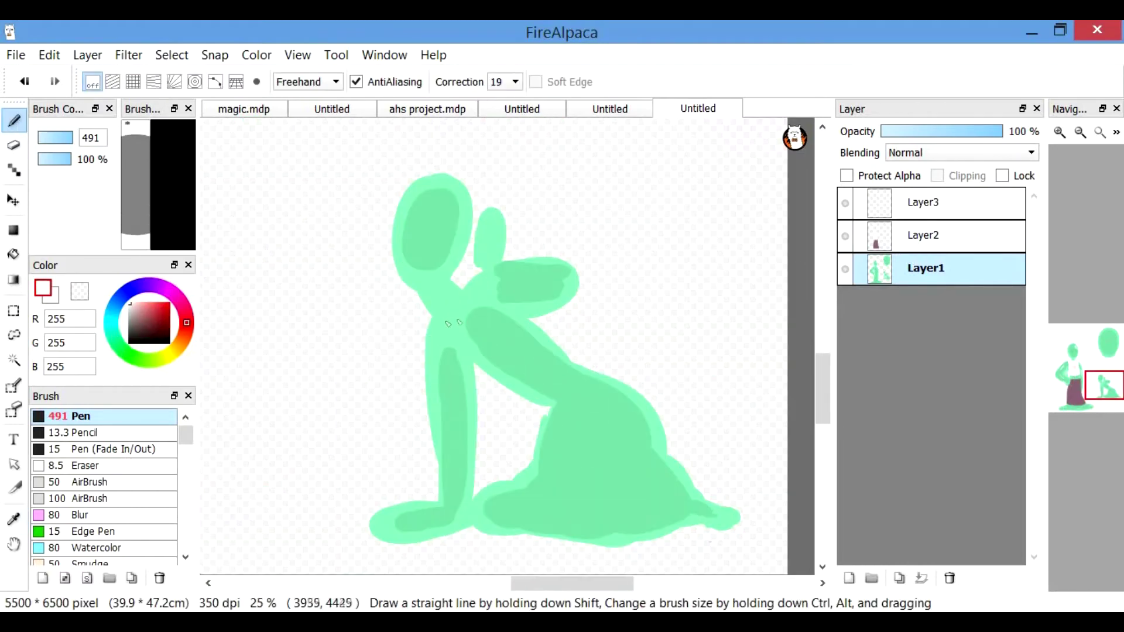
drag(547, 381, 551, 350)
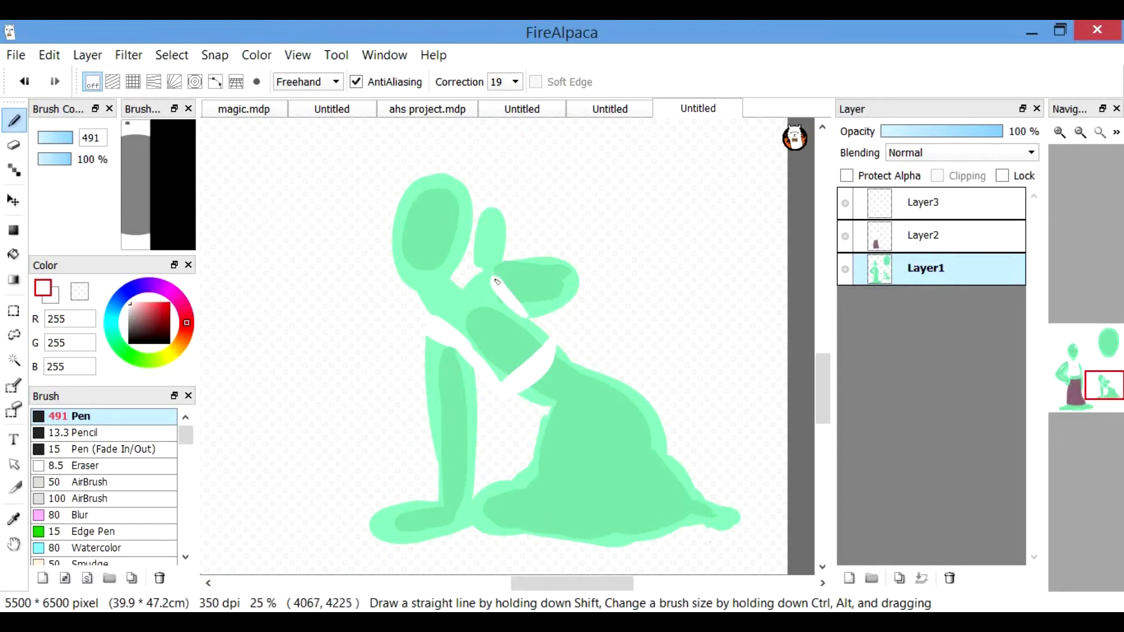
mouse_move(468, 297)
mouse_down()
mouse_move(478, 316)
mouse_move(530, 333)
mouse_move(467, 306)
mouse_up()
key(e)
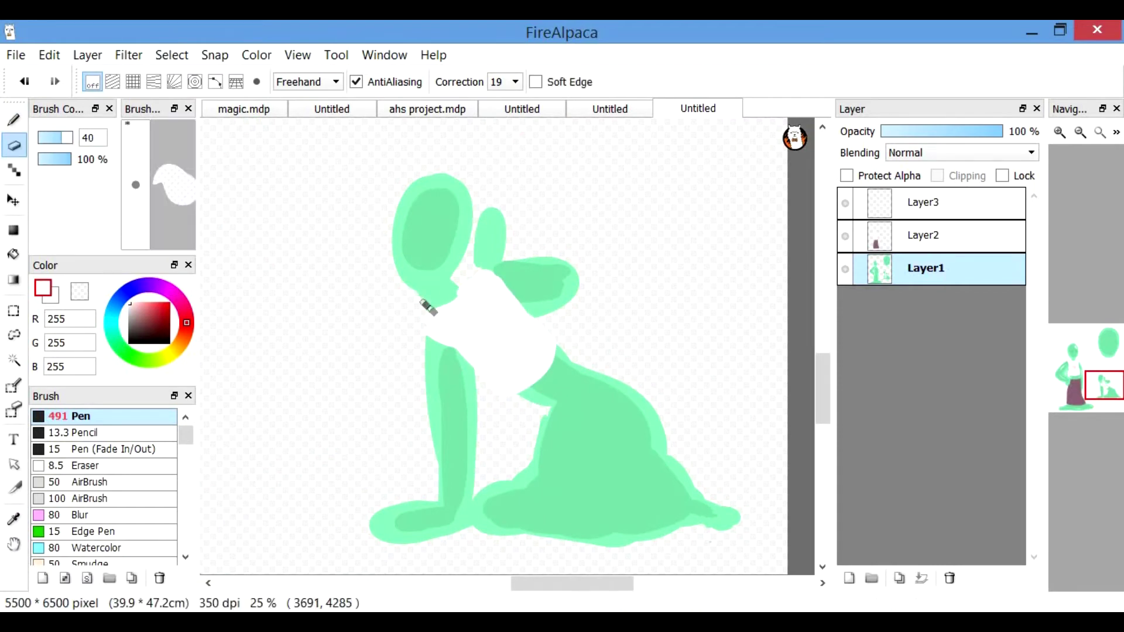
key(b)
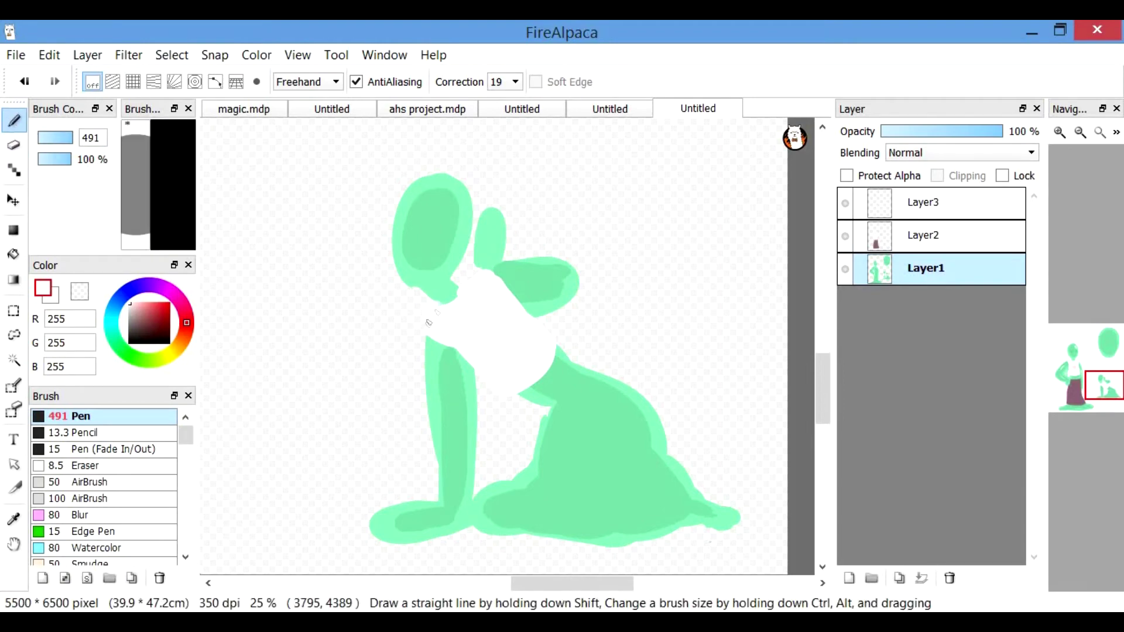
Step: Sample the skirt purple (RGB 138, 102, 117), set the pen size to 312 and paint a spreading skirt on the crouching figure
mouse_move(559, 585)
mouse_down()
mouse_move(510, 585)
mouse_move(559, 584)
mouse_up()
click(13, 519)
click(289, 462)
key(b)
key(ctrl+z)
mouse_move(600, 383)
mouse_down()
mouse_move(587, 408)
mouse_move(615, 375)
mouse_up()
click(67, 137)
mouse_move(630, 427)
mouse_down()
mouse_move(606, 477)
mouse_move(579, 491)
mouse_up()
click(1103, 392)
mouse_move(576, 298)
mouse_down()
mouse_move(546, 365)
mouse_move(429, 434)
mouse_up()
mouse_move(438, 443)
mouse_down()
mouse_move(630, 460)
mouse_move(776, 440)
mouse_move(539, 445)
mouse_up()
key(ctrl+z)
mouse_move(545, 449)
mouse_down()
mouse_move(666, 460)
mouse_move(794, 416)
mouse_up()
mouse_move(622, 262)
mouse_down()
mouse_move(720, 369)
mouse_move(787, 416)
mouse_move(673, 374)
mouse_move(675, 331)
mouse_move(661, 403)
mouse_move(572, 346)
mouse_up()
mouse_move(622, 263)
mouse_down()
mouse_move(667, 293)
mouse_move(682, 319)
mouse_move(618, 268)
mouse_move(530, 387)
mouse_move(460, 433)
mouse_move(610, 434)
mouse_move(544, 416)
mouse_up()
scroll(629, 404, down, 5)
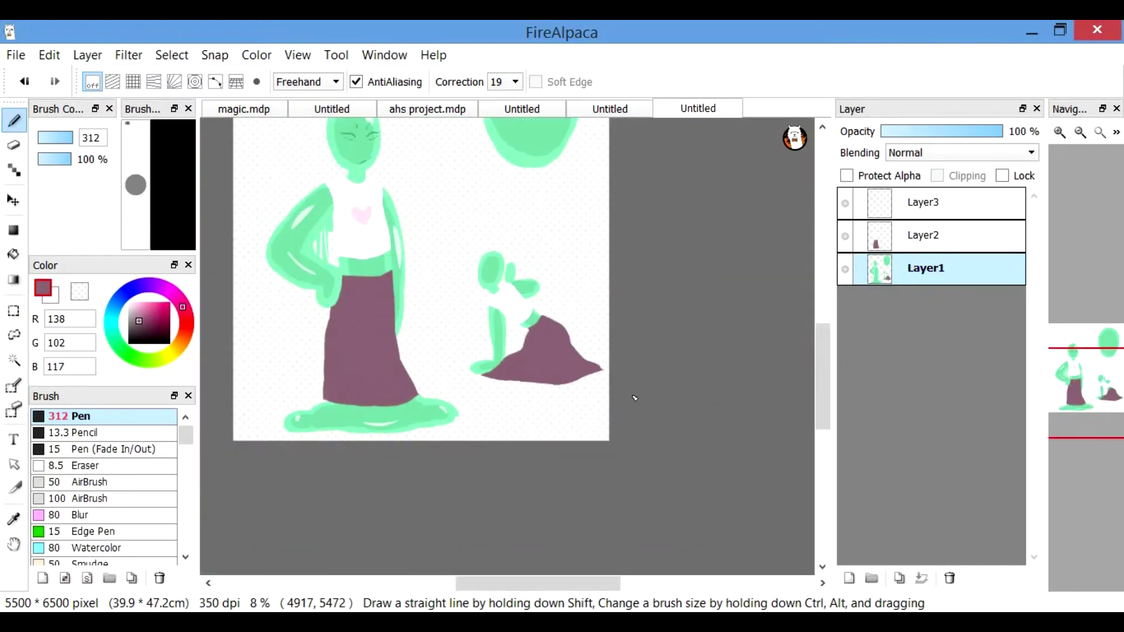
Step: Sample the heart's pink (RGB 255, 220, 234) and paint a heart on the crouching figure's white top
scroll(409, 234, up, 1)
alt+click(284, 143)
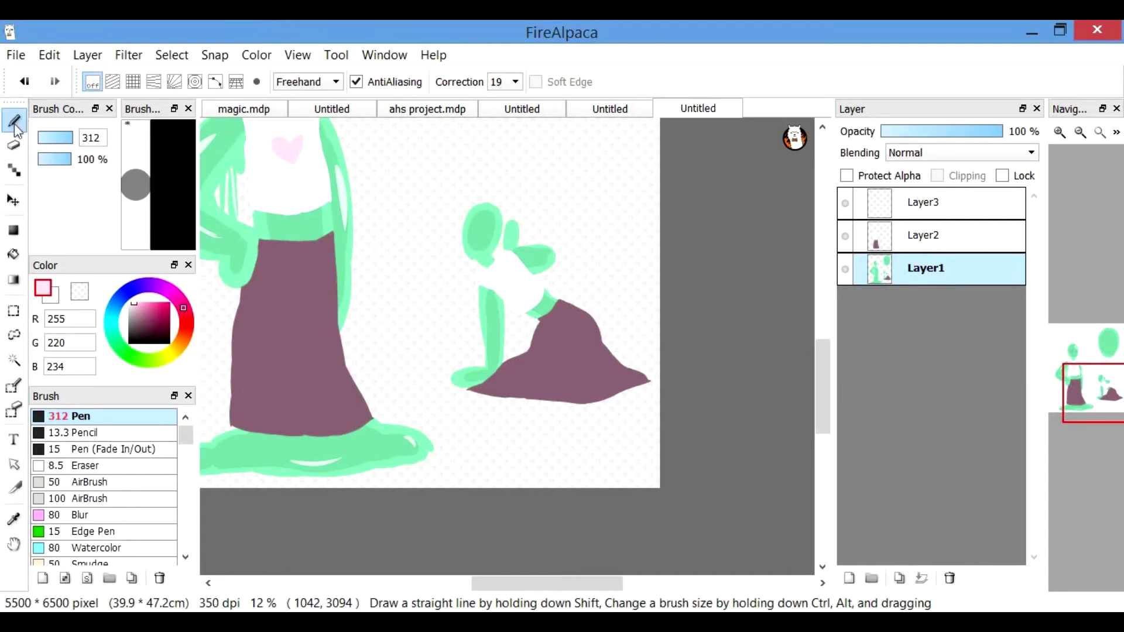
scroll(826, 394, up, 2)
drag(826, 394, 826, 366)
scroll(539, 447, up, 1)
mouse_move(539, 451)
mouse_down()
mouse_move(502, 445)
mouse_move(534, 436)
mouse_up()
scroll(543, 462, down, 1)
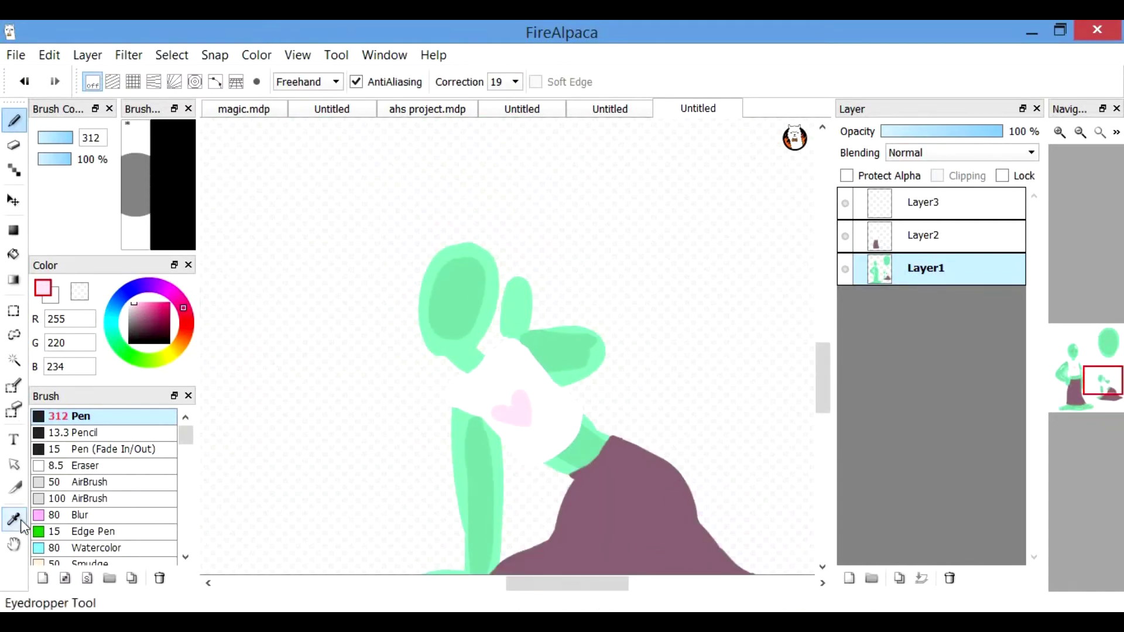
Step: Sample the dark green (RGB 66, 148, 112), set the pen size to 15 and draw a thin contour line across the crouching figure's bent arm
click(14, 519)
scroll(506, 527, down, 1)
mouse_move(508, 591)
scroll(515, 351, up, 3)
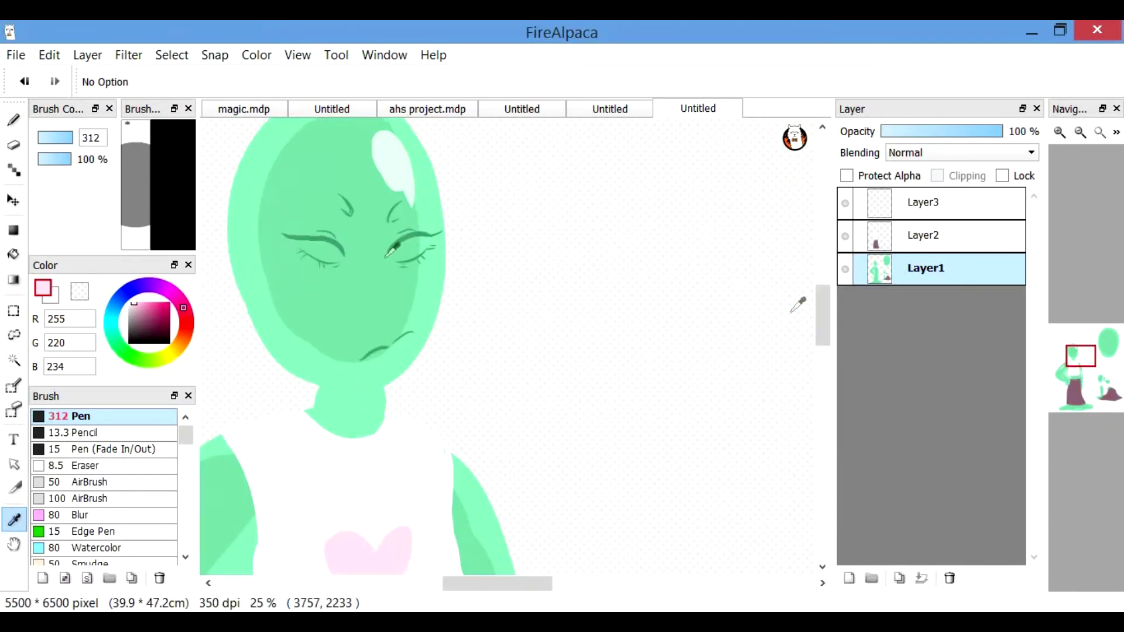
click(378, 180)
click(14, 120)
drag(333, 266, 497, 233)
key(ctrl+z)
drag(58, 140, 49, 141)
scroll(810, 264, down, 1)
drag(828, 314, 850, 447)
drag(612, 580, 627, 581)
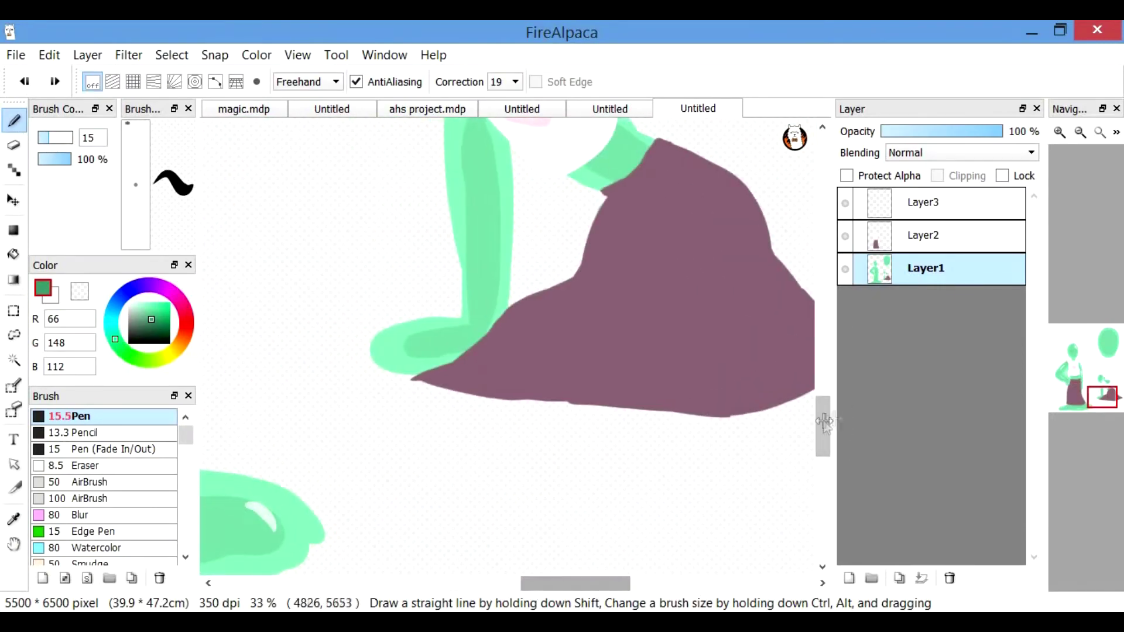
drag(825, 414, 824, 364)
scroll(601, 394, up, 1)
drag(575, 451, 653, 445)
key(ctrl+z)
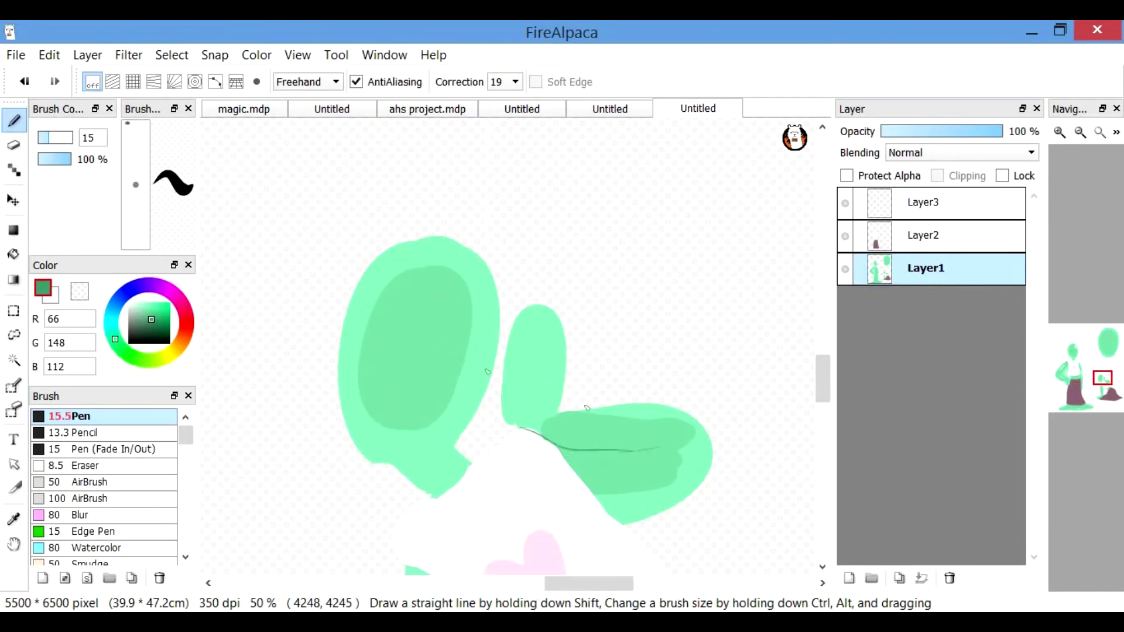
Step: Draw the eye nearer the raised arm on the crouching figure's face, with upper and lower lids and a brow crease
scroll(600, 468, up, 2)
drag(605, 587, 618, 587)
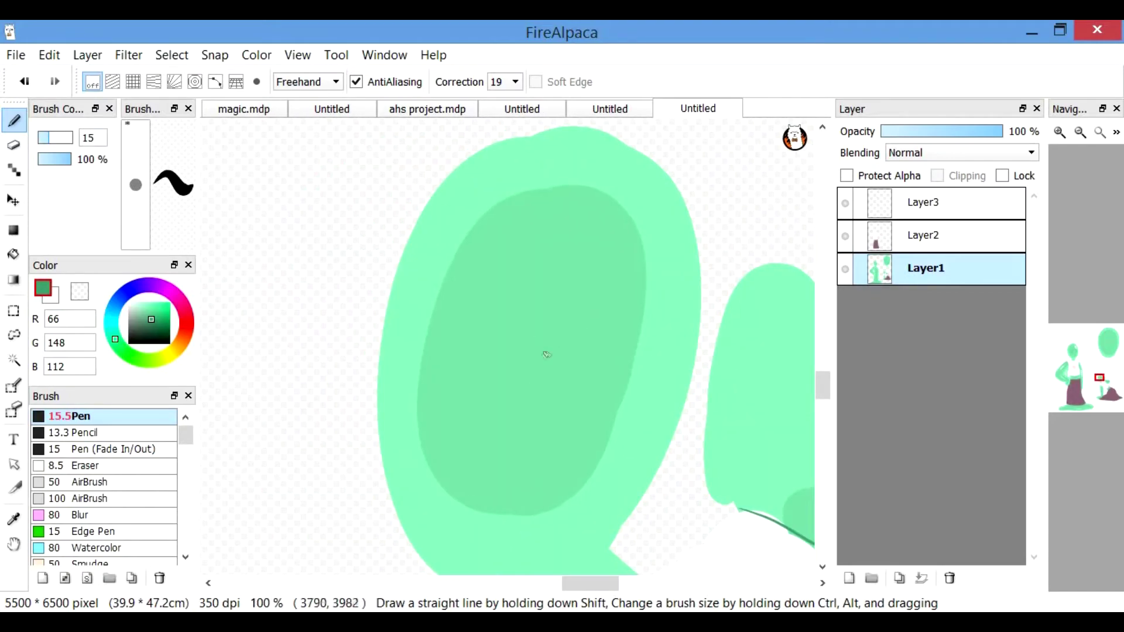
drag(536, 368, 633, 361)
key(ctrl+z)
mouse_move(543, 359)
mouse_down()
mouse_move(648, 342)
mouse_move(555, 347)
mouse_move(618, 349)
mouse_move(618, 370)
mouse_up()
key(ctrl+z)
key(ctrl+z)
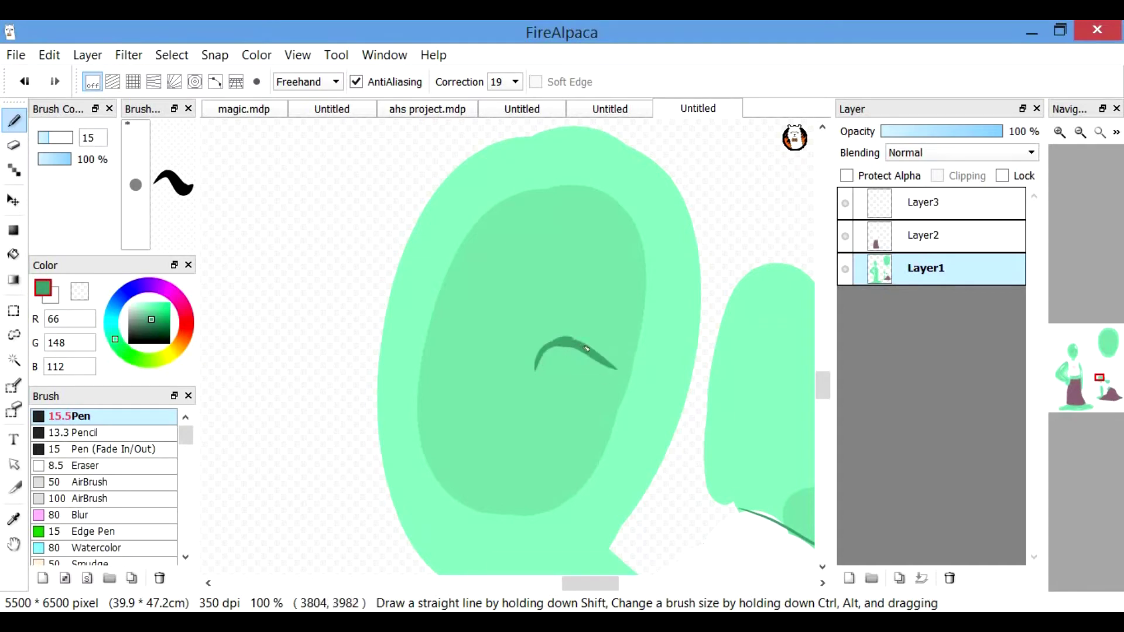
key(ctrl+z)
mouse_move(542, 364)
mouse_down()
mouse_move(550, 345)
mouse_move(634, 360)
mouse_up()
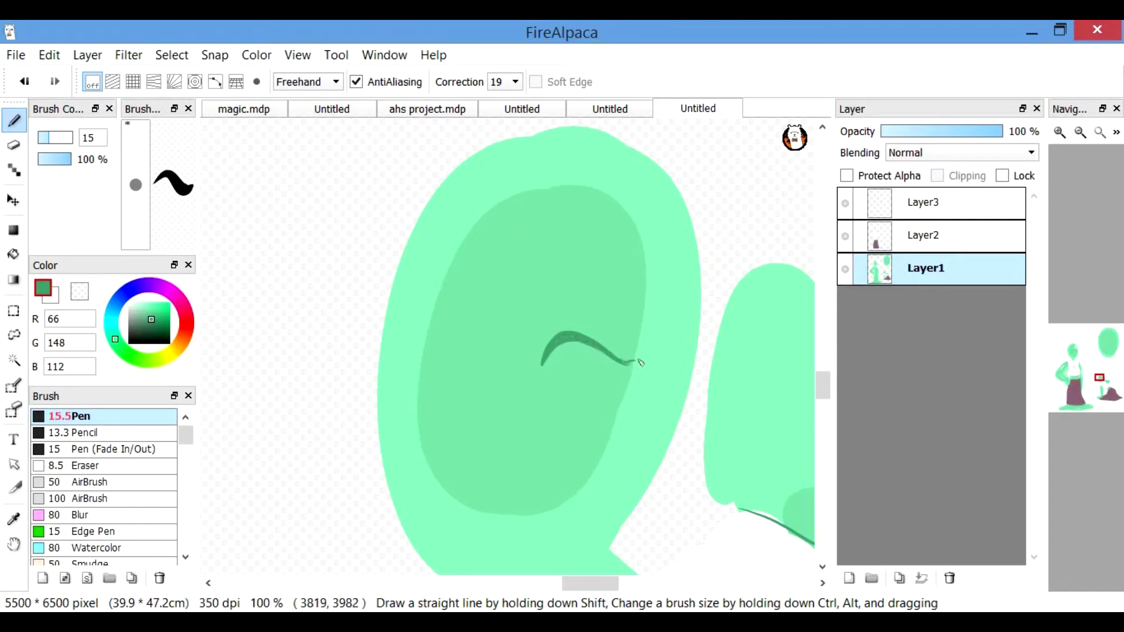
drag(590, 378, 635, 362)
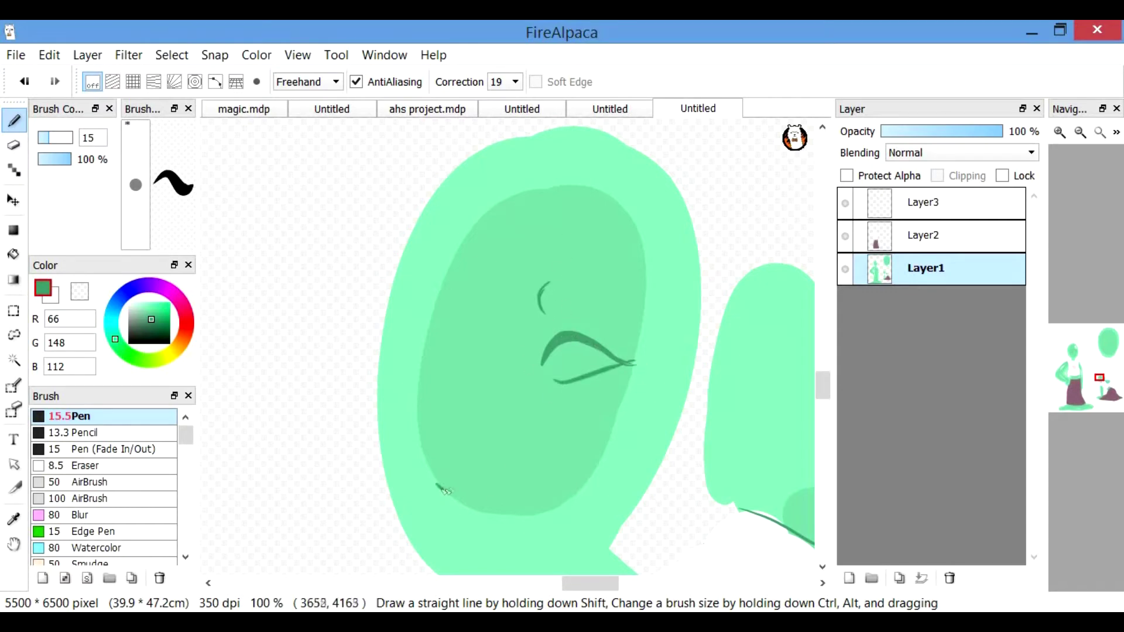
drag(443, 490, 598, 477)
drag(487, 512, 571, 478)
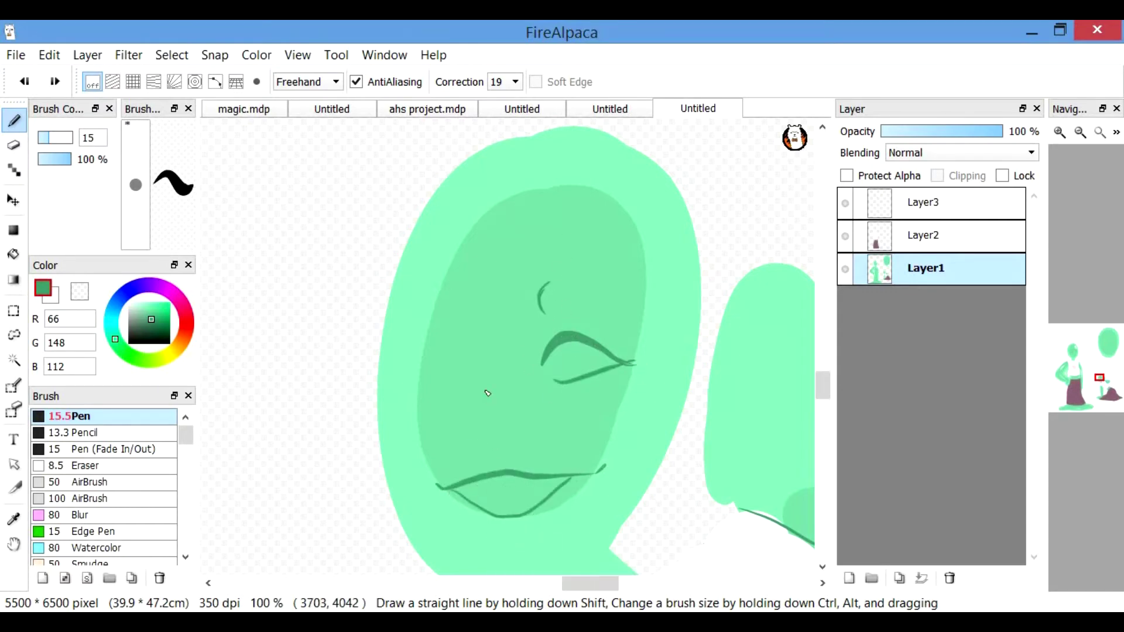
scroll(487, 394, down, 2)
key(ctrl+z)
key(ctrl+z)
Step: Draw the crouching figure's slanted mouth, the second eye with its brow crease, and the lower lashes
drag(462, 405, 559, 422)
key(ctrl+z)
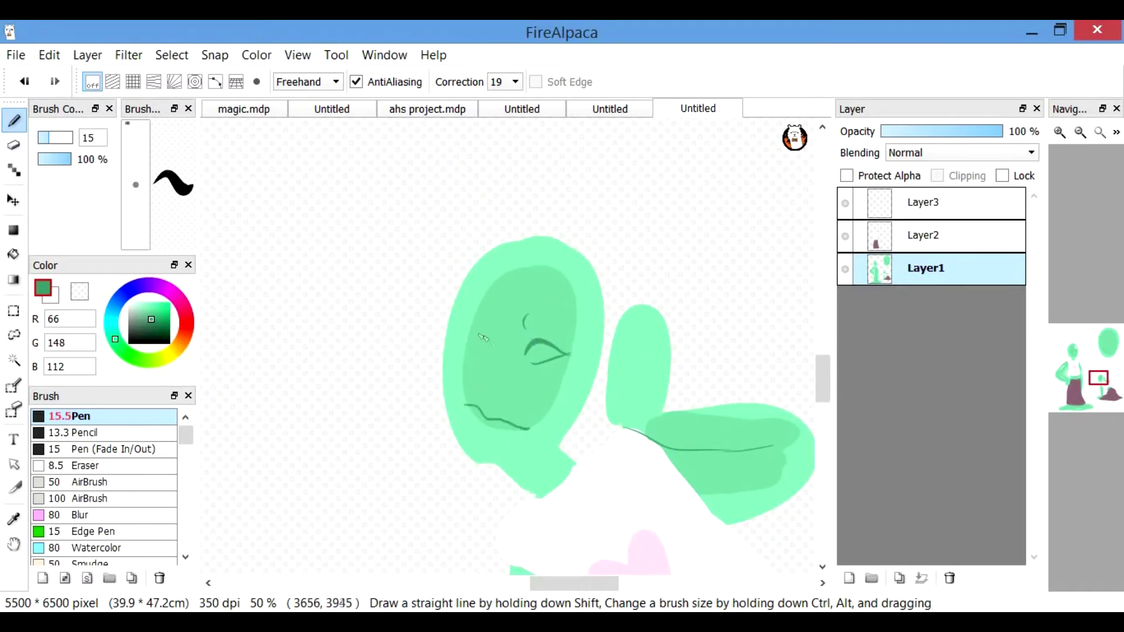
key(ctrl+z)
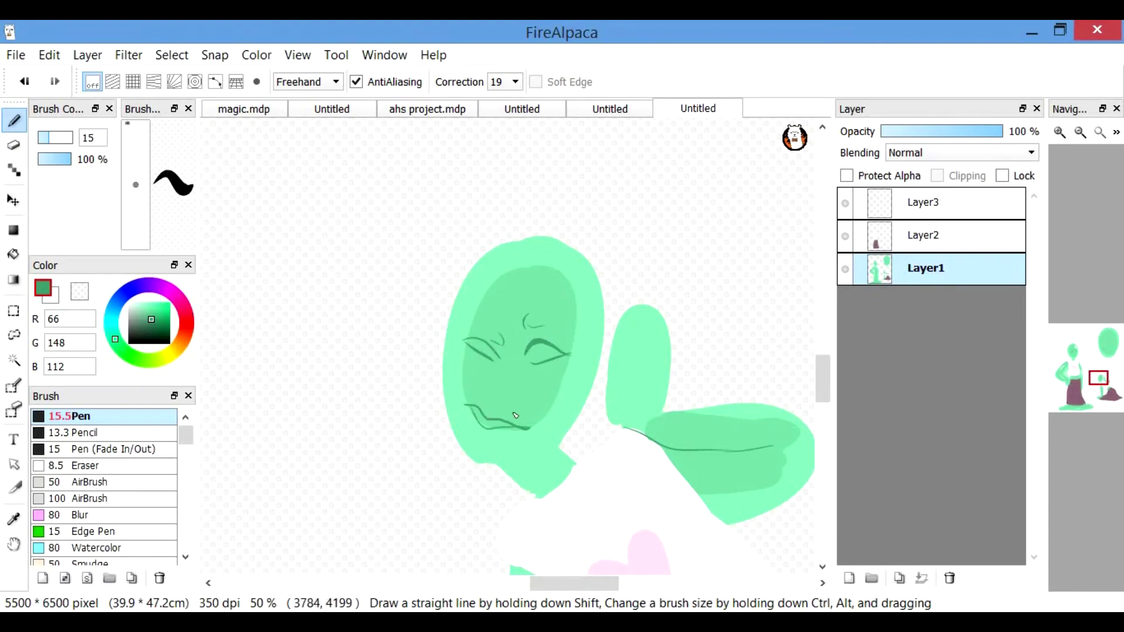
scroll(474, 357, down, 1)
scroll(504, 352, up, 1)
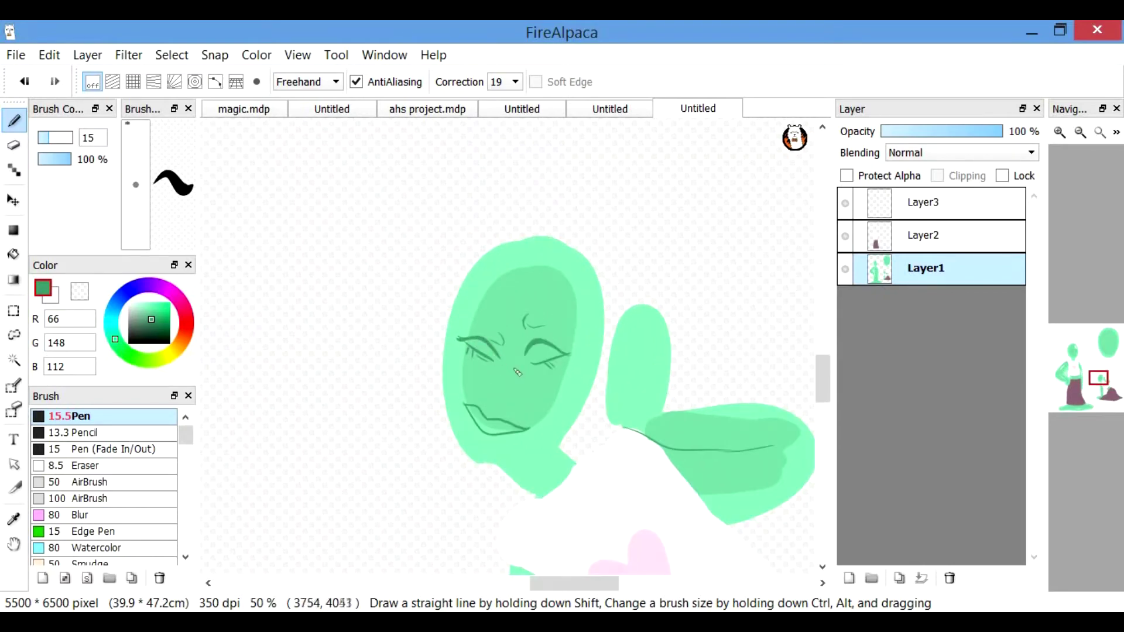
Step: Set the pen size to 26 and draw the right-hand closed eye with its lower lid on the large head
scroll(515, 371, down, 3)
drag(573, 583, 555, 583)
drag(821, 338, 820, 269)
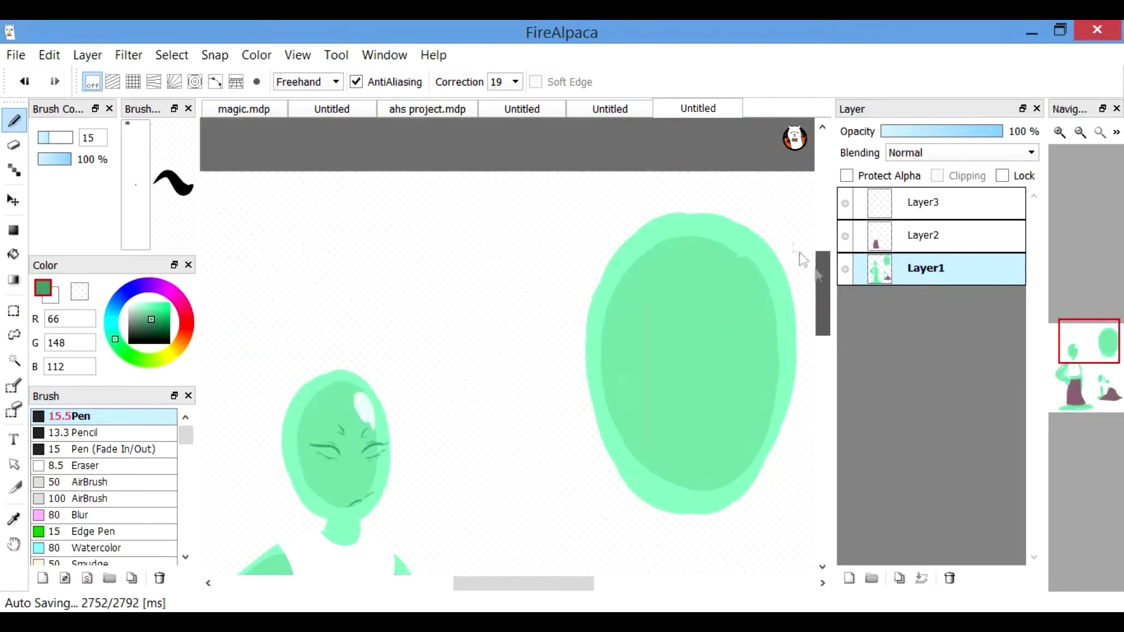
scroll(697, 359, up, 1)
drag(549, 583, 570, 583)
key(ctrl+z)
drag(602, 381, 711, 359)
click(56, 139)
key(ctrl+z)
drag(597, 368, 664, 354)
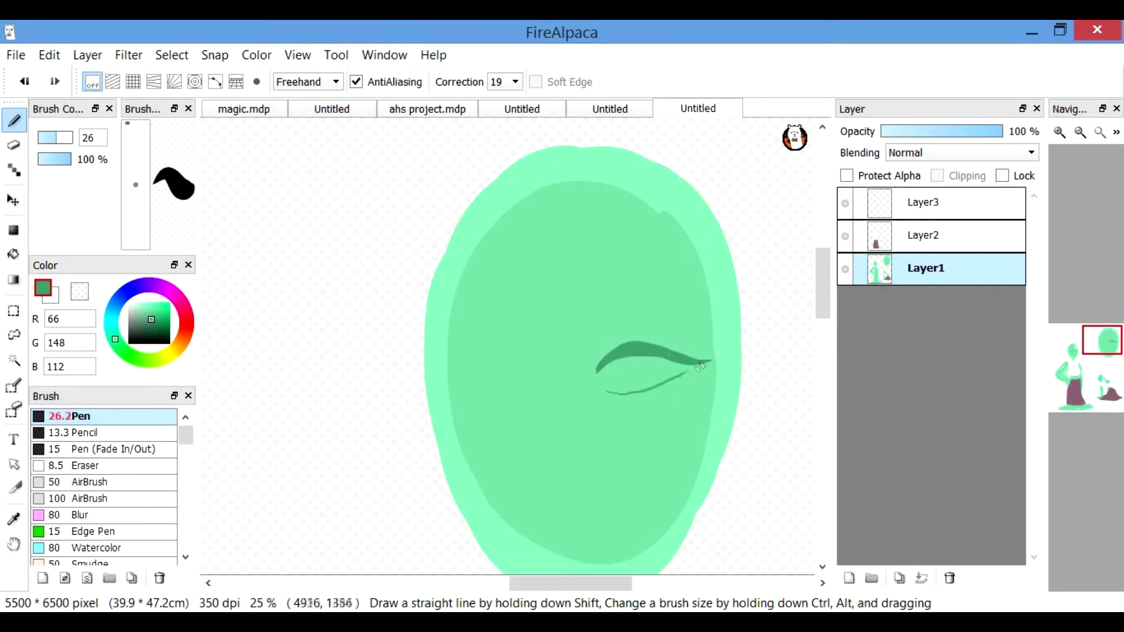
key(ctrl+z)
Step: Draw two curved brow creases, the left-hand closed eye and the lashes on the large head
drag(605, 263, 594, 286)
drag(480, 279, 557, 301)
mouse_move(456, 367)
mouse_down()
mouse_move(556, 378)
mouse_move(443, 362)
mouse_move(548, 368)
mouse_up()
drag(624, 365, 692, 367)
mouse_move(470, 382)
mouse_down()
mouse_move(567, 394)
mouse_move(485, 390)
mouse_move(534, 408)
mouse_move(561, 401)
mouse_move(485, 395)
mouse_move(526, 408)
mouse_move(518, 410)
mouse_up()
key(ctrl+z)
key(ctrl+z)
key(ctrl+z)
Step: Draw a small slanted mouth with a lower lip near the large head's chin
drag(824, 294, 824, 313)
drag(515, 399, 582, 420)
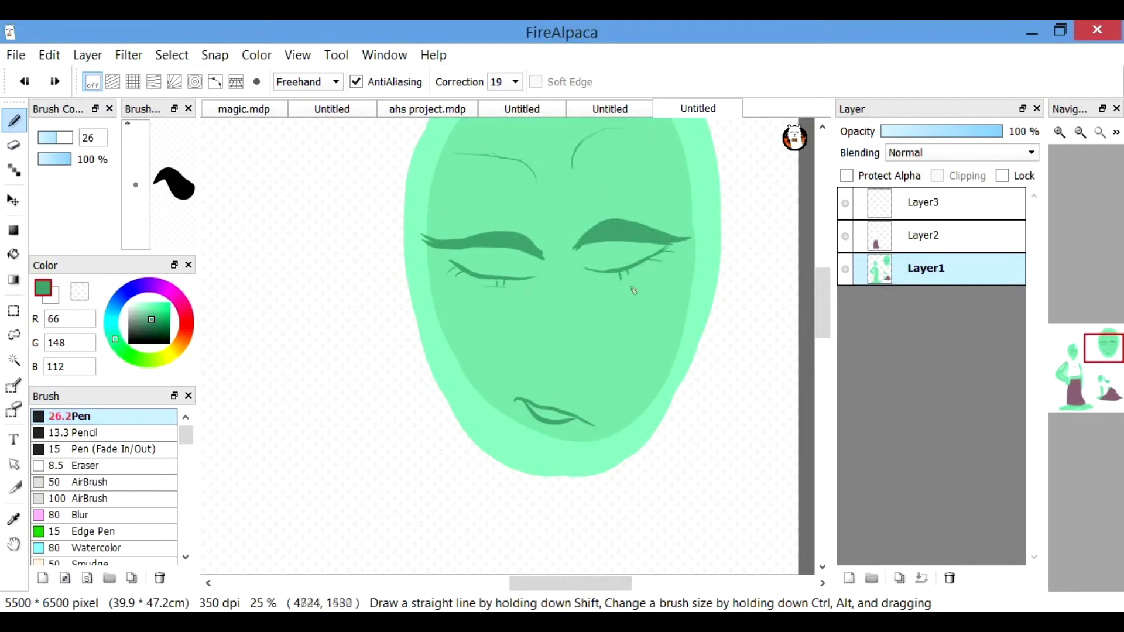
key(ctrl+z)
Step: Sample the pale highlight green (RGB 216, 245, 232), set the pen size to 122 and paint a glossy highlight on the large head's forehead
key(ctrl+minus)
key(ctrl+minus)
drag(573, 583, 547, 583)
drag(828, 379, 824, 270)
click(15, 520)
click(401, 229)
drag(673, 242, 697, 286)
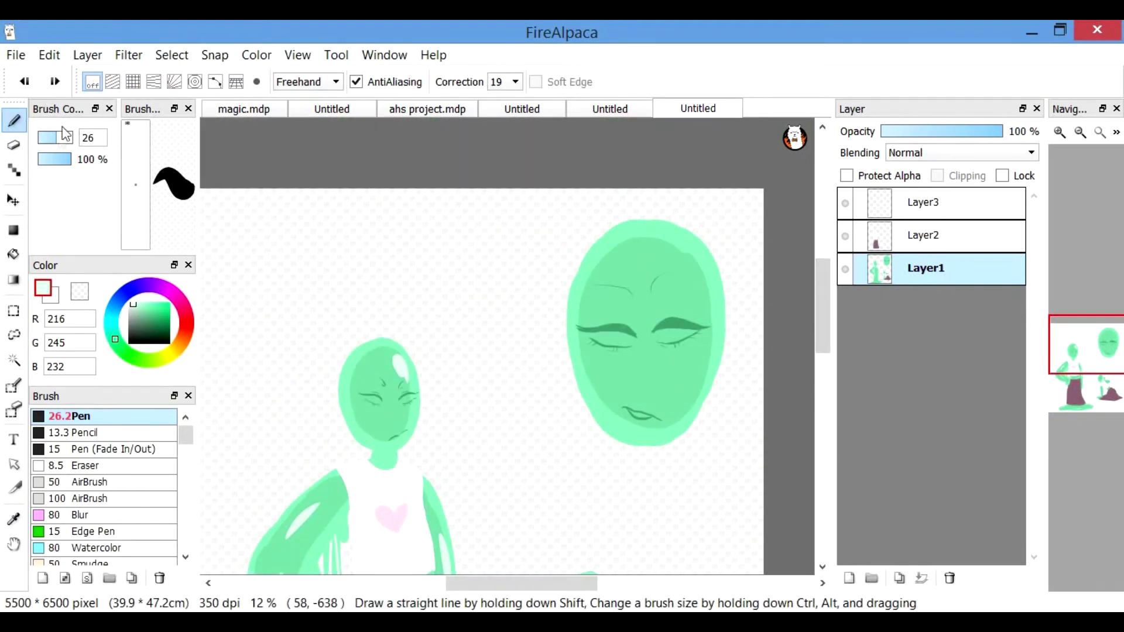
click(71, 138)
drag(674, 242, 699, 278)
key(ctrl+z)
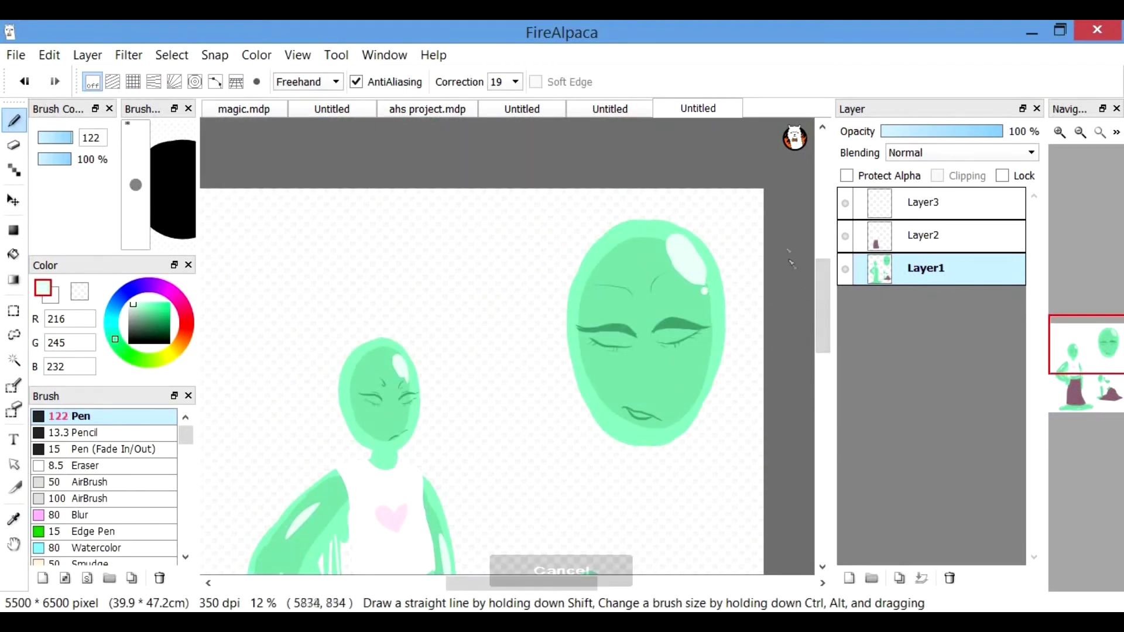
drag(663, 243, 708, 296)
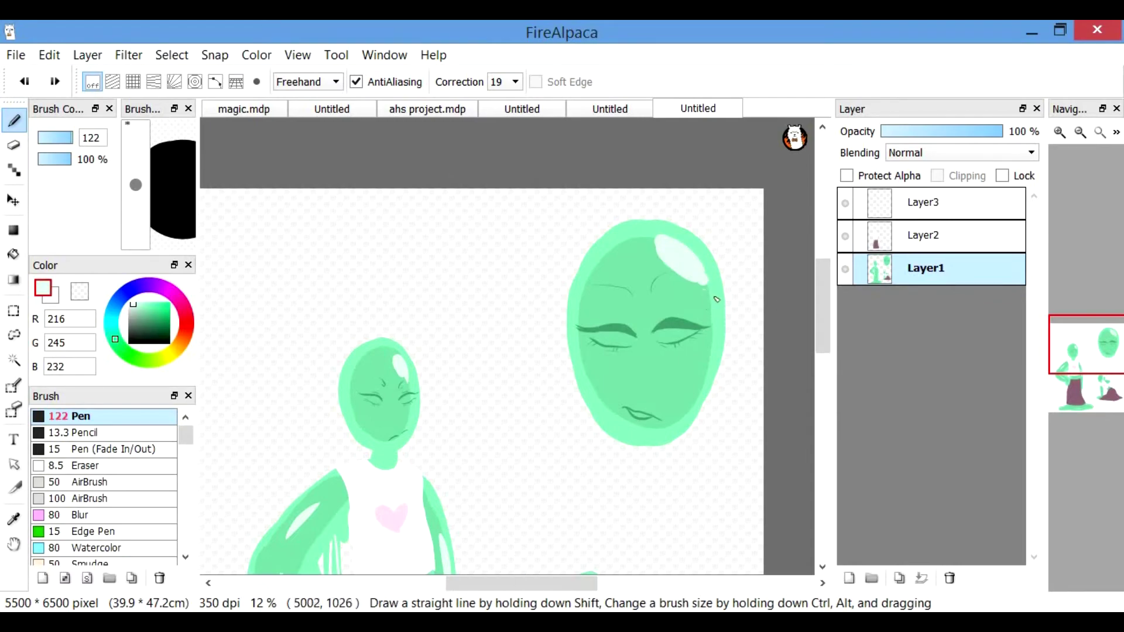
Step: Paint pale glossy highlights on the crouching figure's head, arms and waist
drag(819, 315, 818, 383)
scroll(658, 256, up, 2)
drag(687, 213, 731, 252)
drag(779, 286, 798, 301)
key(ctrl+z)
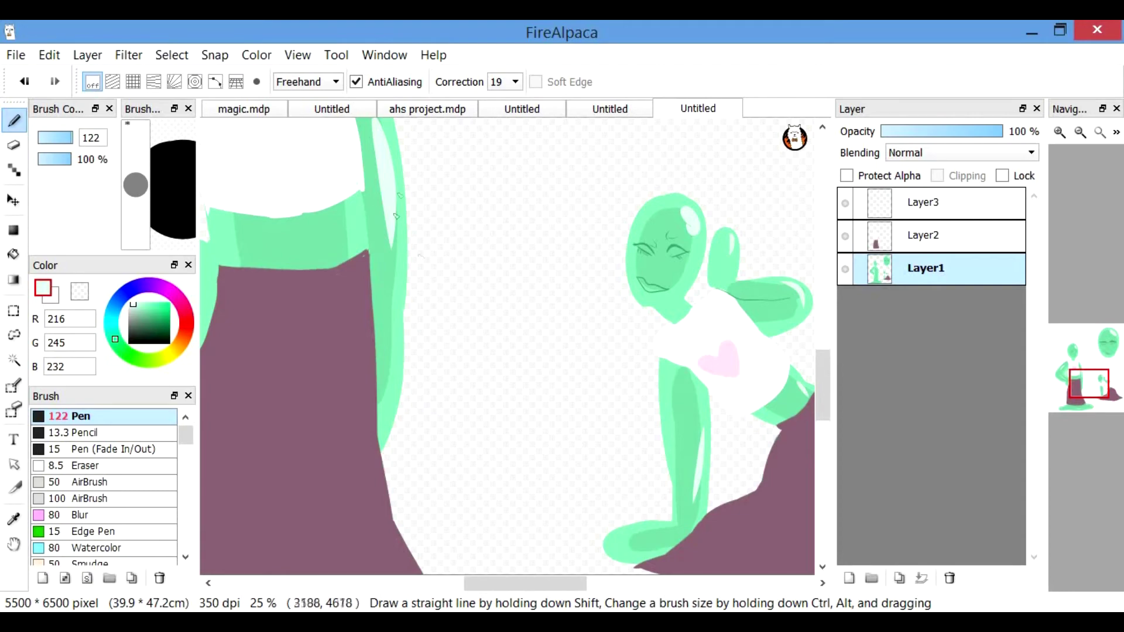
Step: Select Layer3 and hide and reshow it to check what it contains
scroll(581, 342, down, 2)
key(ctrl+minus)
click(872, 204)
key(ctrl+minus)
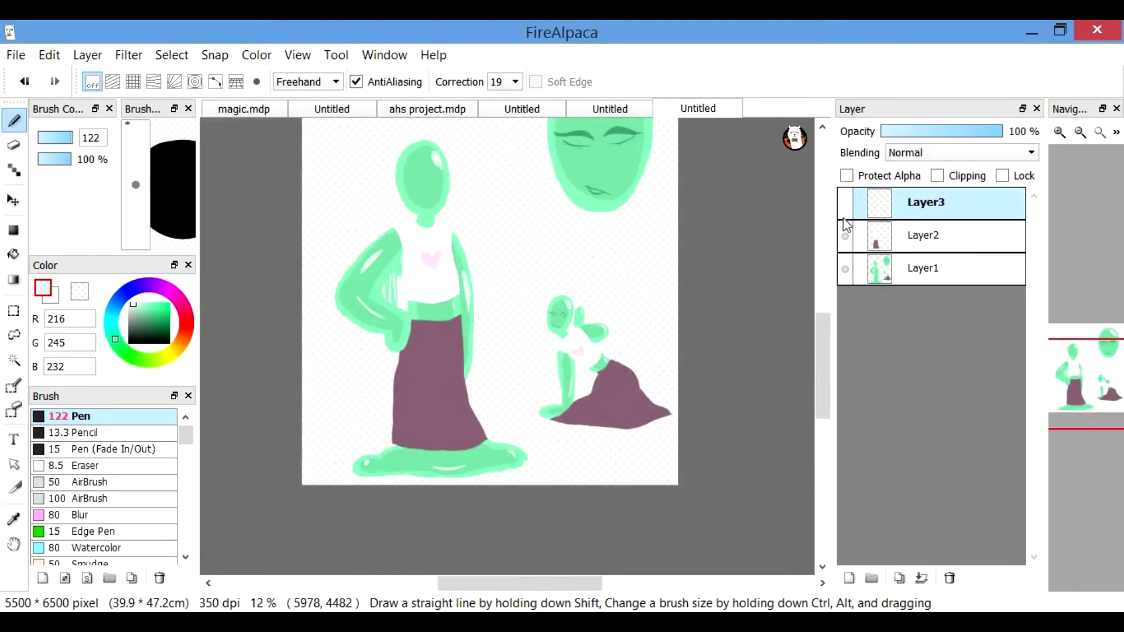
scroll(813, 377, up, 2)
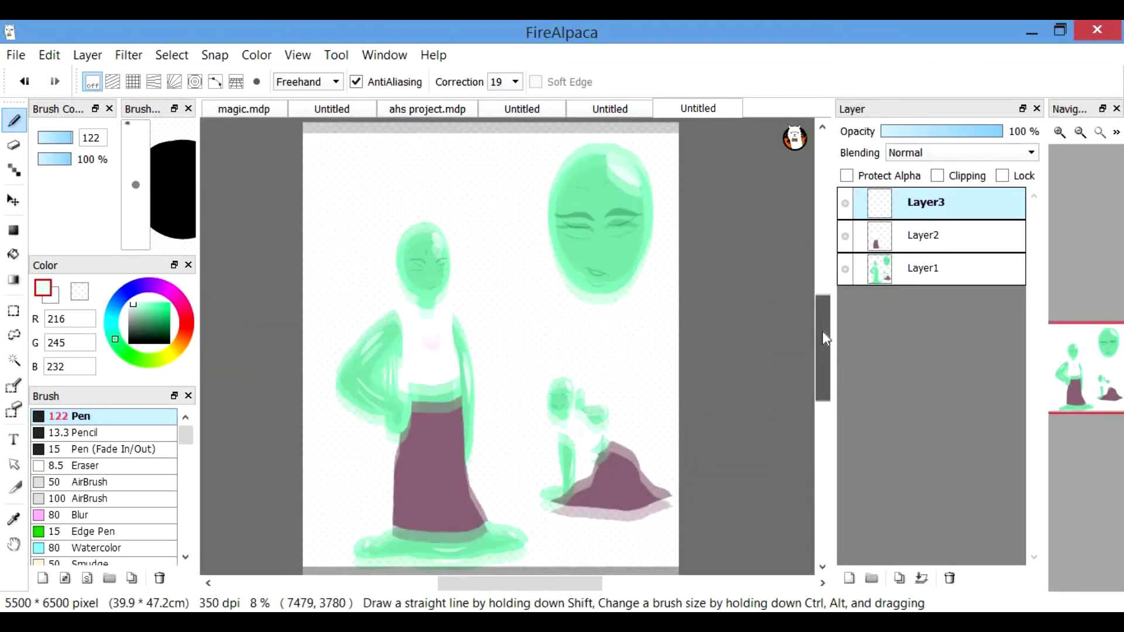
Step: Sample the skirt's purple for the pen, adjust its colour and set Layer3's opacity to 57%
click(14, 519)
click(370, 497)
click(14, 120)
drag(180, 299, 162, 308)
click(953, 131)
Step: Try a translucent garment edge down the standing figure's torso and skirt, testing different violet pen colours
drag(379, 508, 348, 293)
key(ctrl+z)
click(138, 288)
key(ctrl+z)
click(143, 306)
drag(375, 363, 346, 269)
key(ctrl+z)
mouse_move(371, 450)
mouse_down()
mouse_move(360, 544)
mouse_move(352, 288)
mouse_move(371, 169)
mouse_move(373, 183)
mouse_up()
click(143, 319)
key(ctrl+z)
key(ctrl+z)
key(ctrl+z)
mouse_move(375, 280)
mouse_down()
mouse_move(343, 289)
mouse_move(368, 440)
mouse_up()
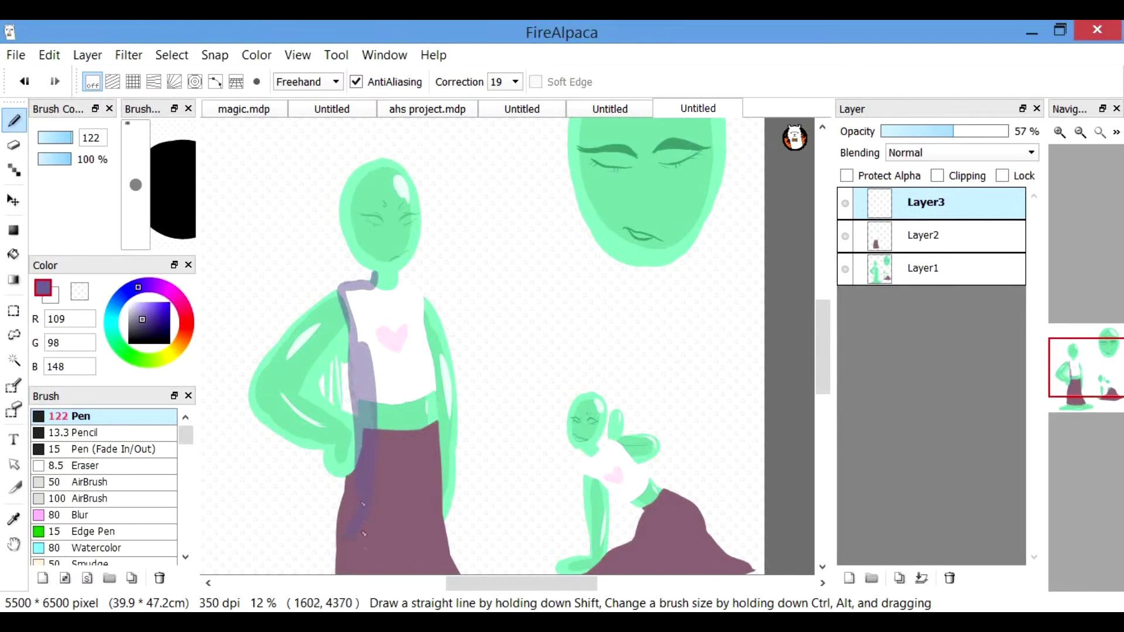
Step: Undo the violet garment strokes and test a blue-grey pen colour (RGB 98, 131, 148) on the standing figure
scroll(367, 440, down, 1)
click(24, 81)
click(114, 309)
drag(414, 411, 399, 297)
drag(399, 309, 404, 485)
click(24, 81)
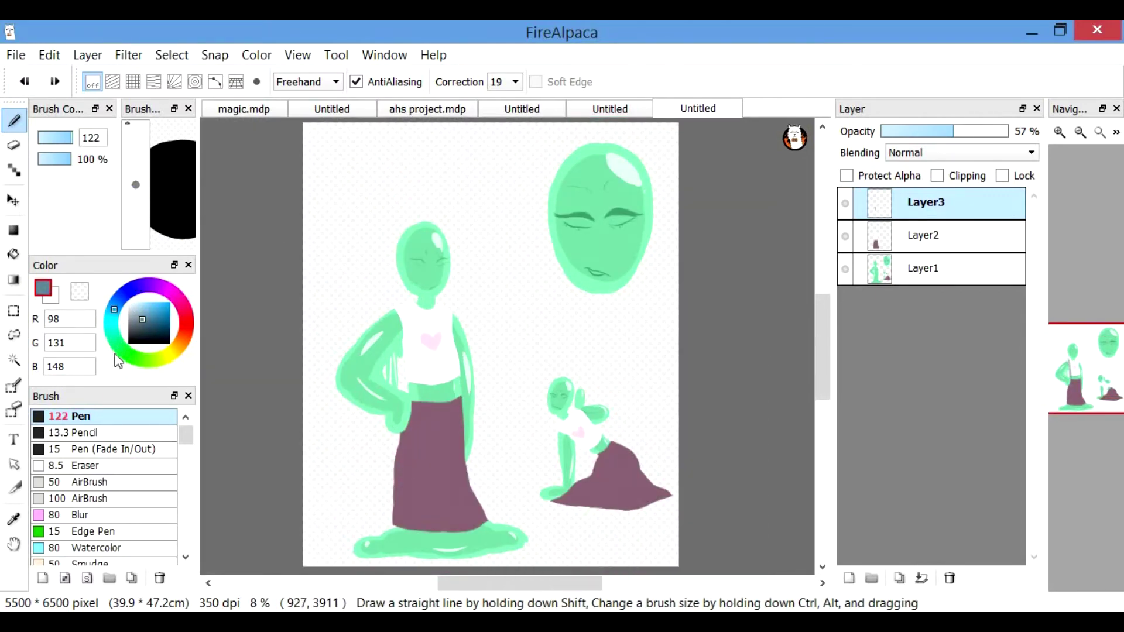
Step: Set the pen colour to dark red (RGB 92, 30, 36) after testing a muted red stroke on the standing figure's skirt
drag(140, 286, 187, 318)
click(24, 81)
scroll(508, 349, up, 1)
click(55, 81)
drag(371, 414, 361, 509)
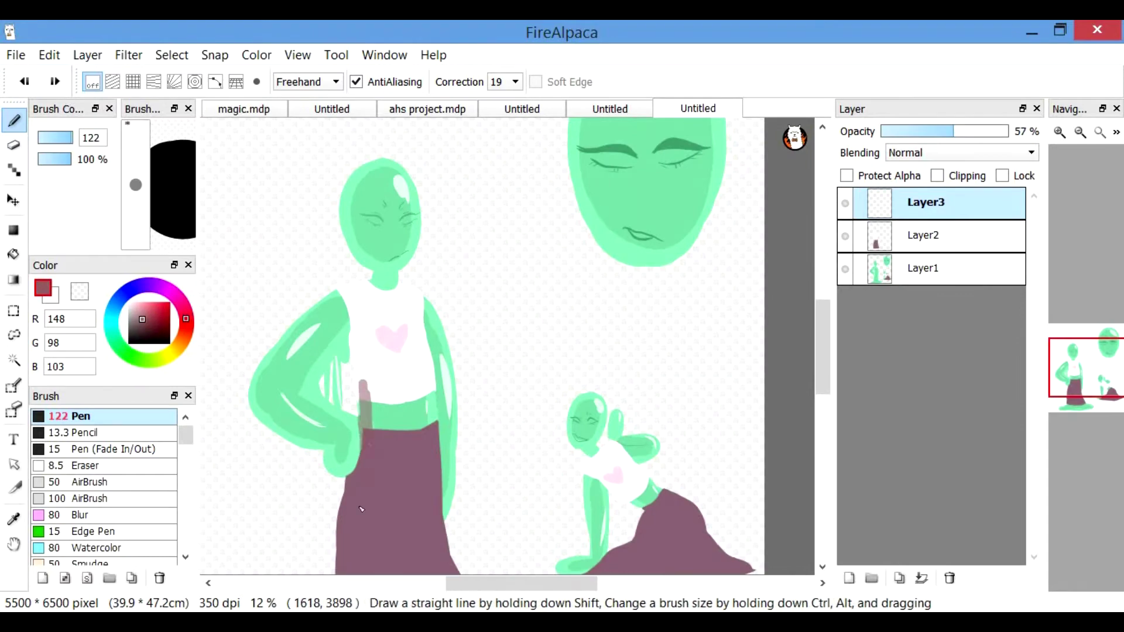
key(ctrl+z)
click(155, 329)
Step: Try dark red shading strokes down the side of the standing figure's skirt
mouse_move(366, 405)
mouse_down()
mouse_move(369, 458)
mouse_move(349, 565)
mouse_up()
mouse_move(823, 339)
mouse_down()
mouse_move(825, 364)
mouse_move(824, 351)
mouse_up()
mouse_move(366, 331)
mouse_down()
mouse_move(344, 215)
mouse_move(368, 386)
mouse_move(342, 515)
mouse_up()
key(ctrl+z)
key(ctrl+z)
key(ctrl+z)
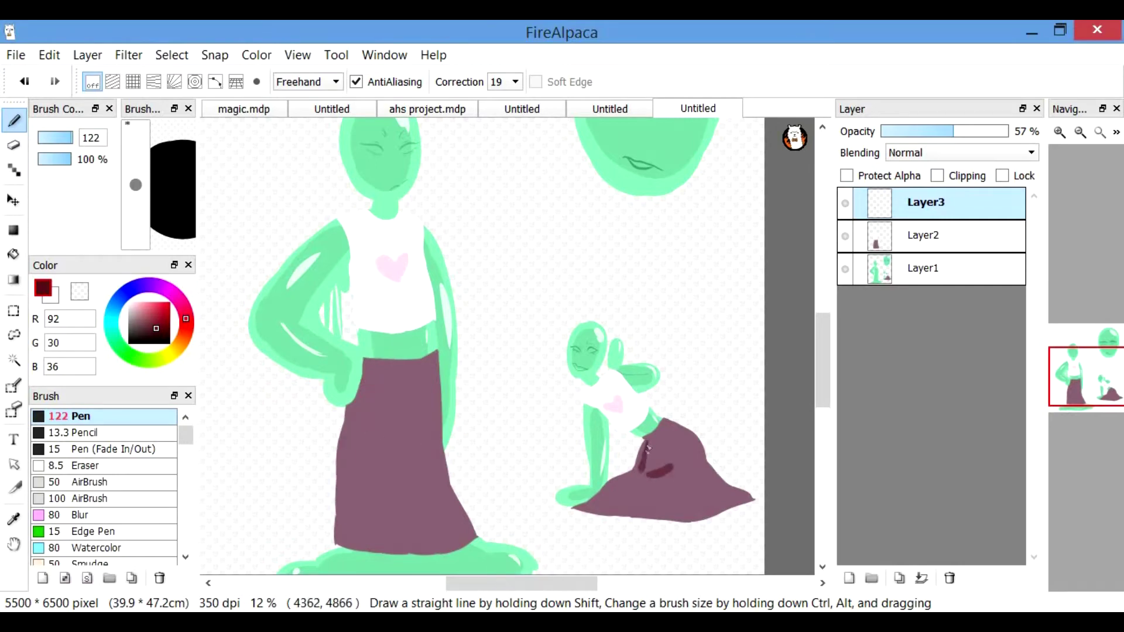
Step: Try short dark red fold strokes on the crouching figure's skirt
drag(644, 469, 604, 493)
drag(688, 476, 650, 449)
key(ctrl+minus)
key(ctrl+plus)
key(ctrl+plus)
drag(822, 351, 822, 398)
key(ctrl+plus)
drag(574, 587, 647, 569)
drag(825, 398, 825, 386)
drag(641, 585, 615, 586)
click(23, 83)
click(21, 82)
click(20, 81)
click(23, 86)
click(22, 86)
click(23, 86)
key(ctrl+plus)
click(22, 86)
Step: Try to outline a dark red shadow area from waist to hem on the crouching figure's skirt for filling
mouse_move(673, 459)
mouse_down()
mouse_move(596, 422)
mouse_move(612, 329)
mouse_up()
mouse_move(667, 461)
mouse_down()
mouse_move(556, 497)
mouse_move(541, 561)
mouse_up()
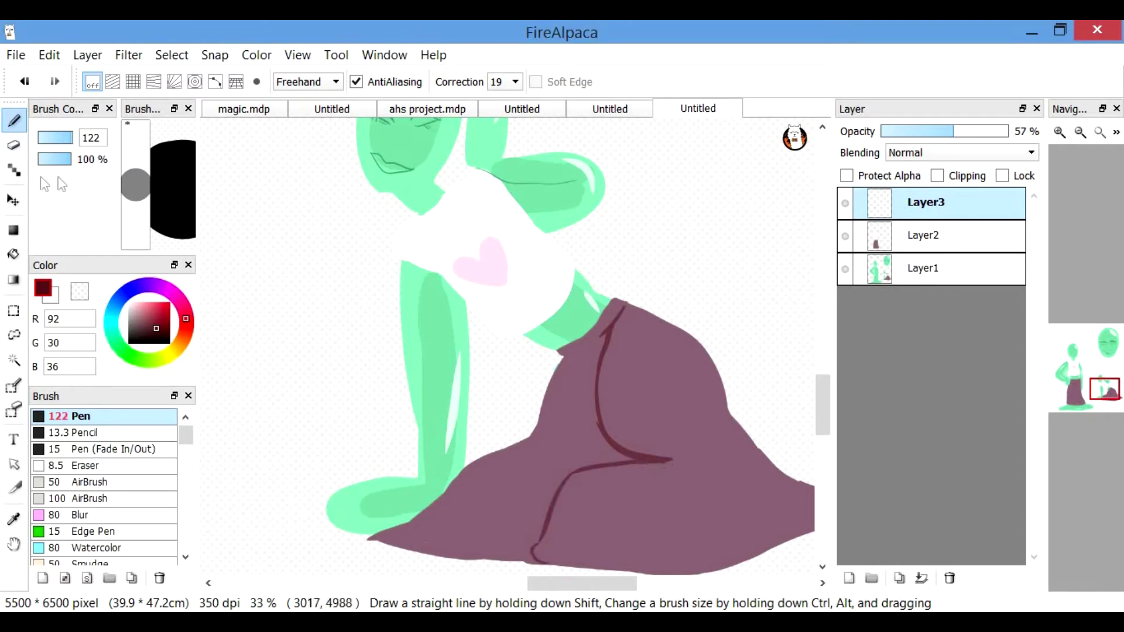
key(g)
key(b)
key(ctrl+plus)
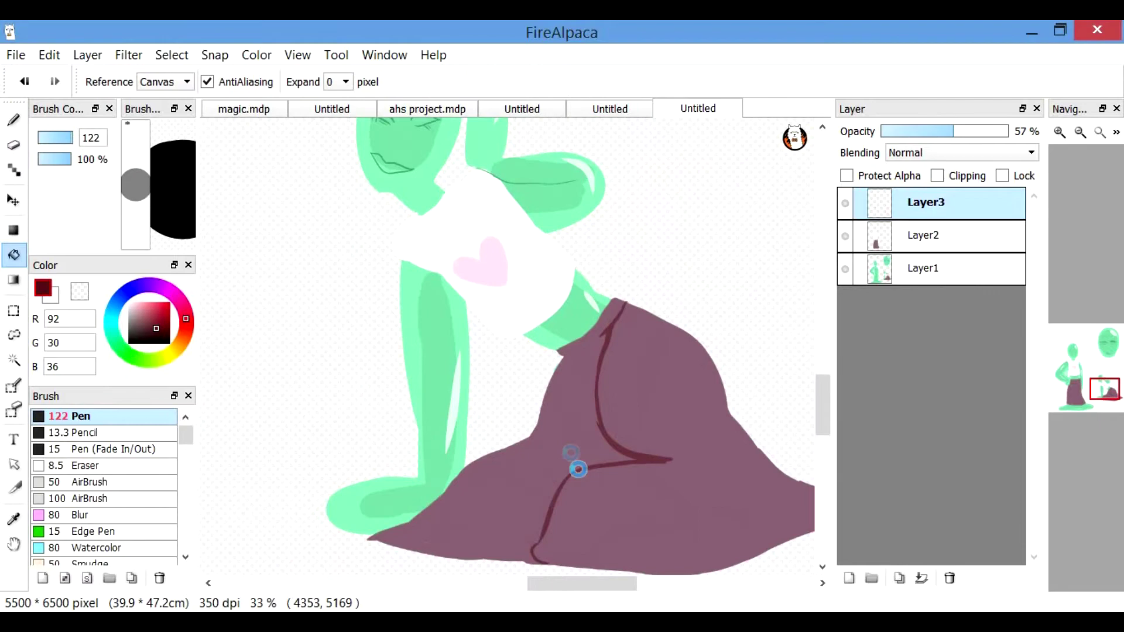
click(574, 466)
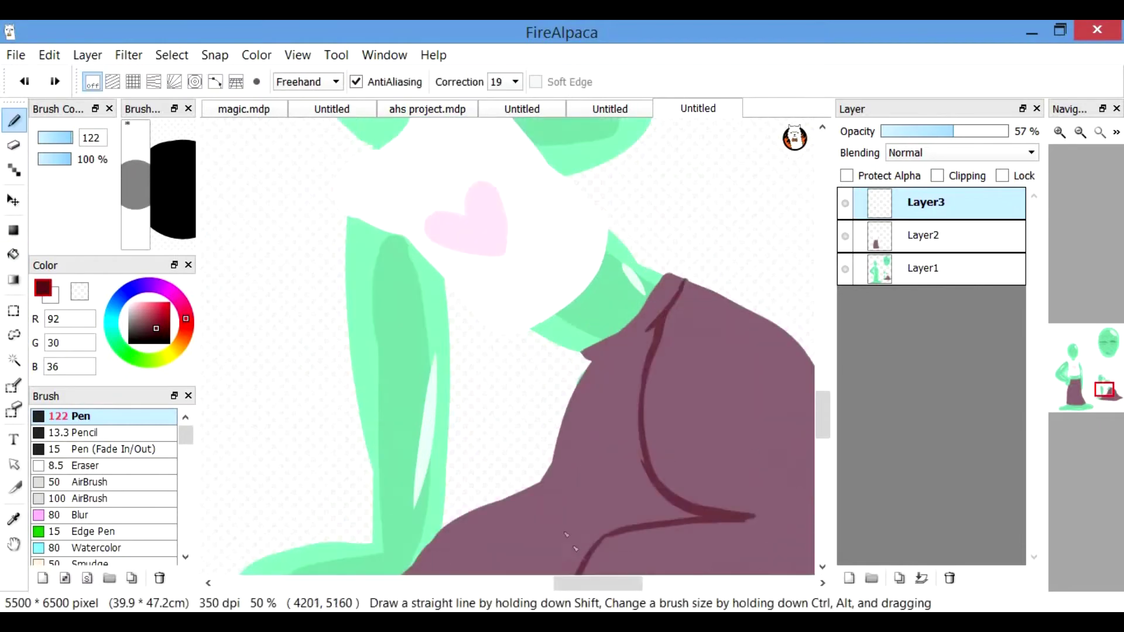
key(ctrl+plus)
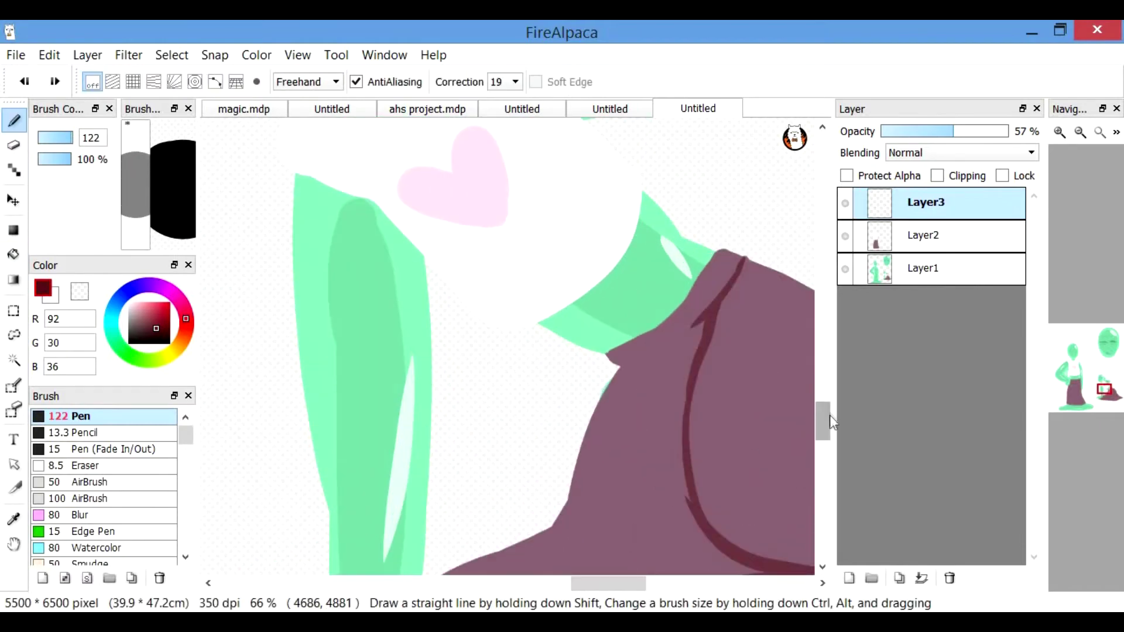
drag(827, 412, 827, 437)
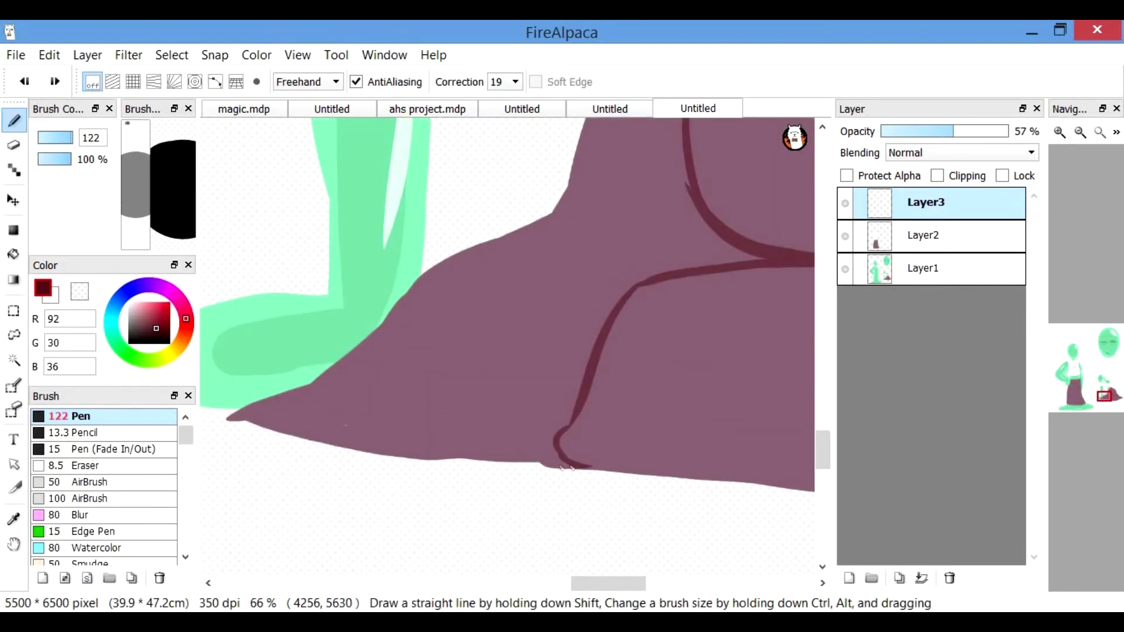
key(ctrl+minus)
key(ctrl+minus)
key(ctrl+minus)
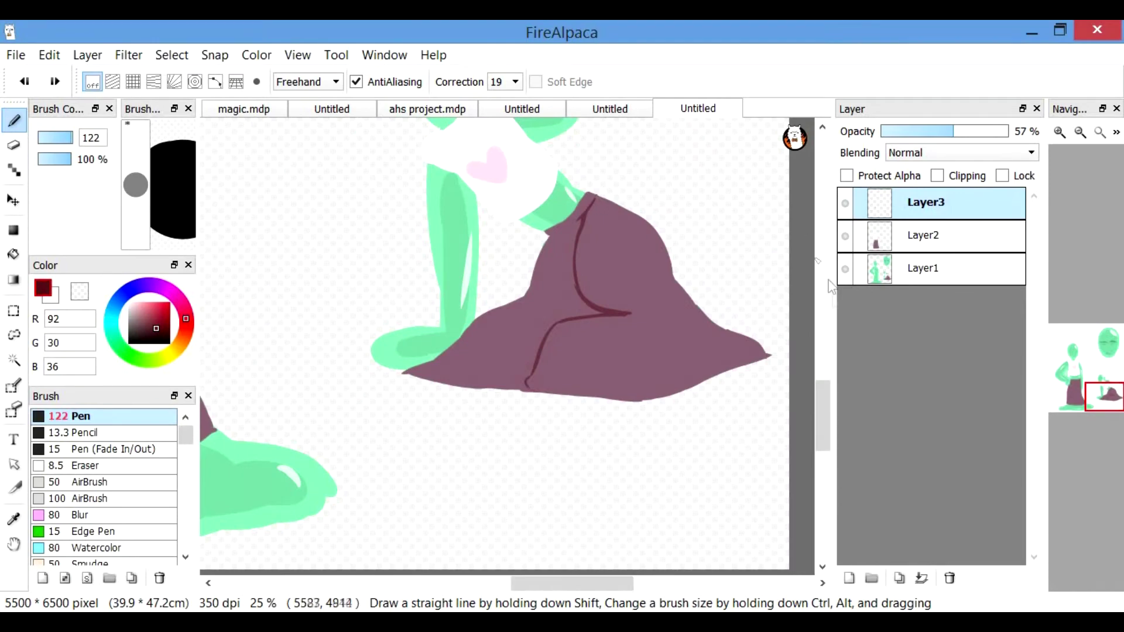
key(ctrl+minus)
drag(826, 401, 827, 354)
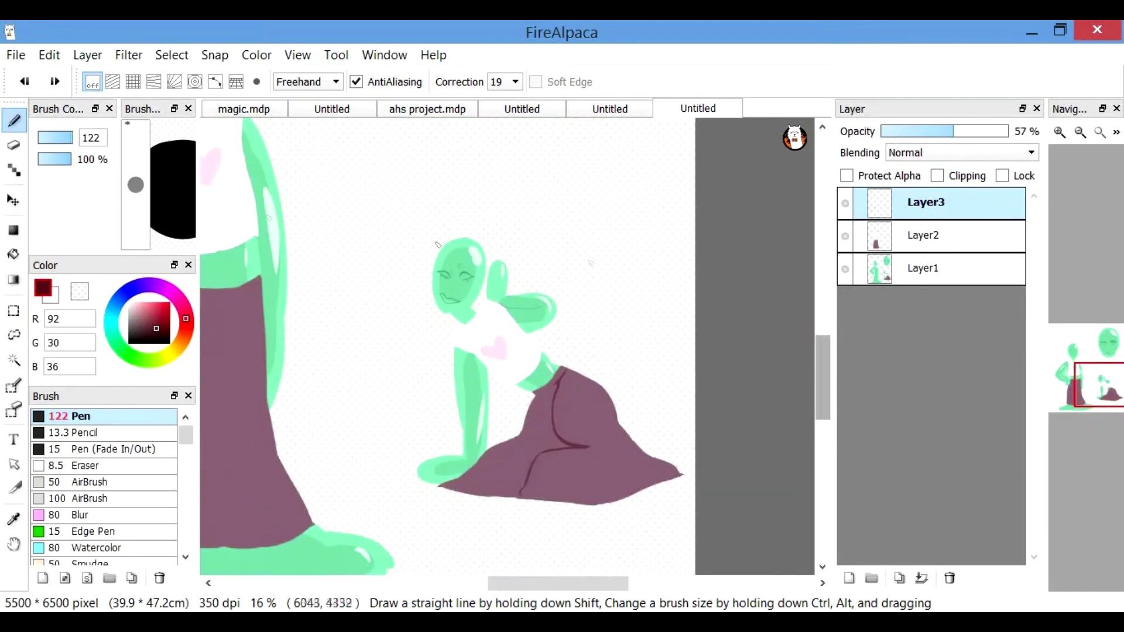
click(24, 82)
click(24, 82)
Step: Add a new layer at 51% opacity and outline a dark red shadow area from waist to hem on the crouching figure's skirt
click(848, 578)
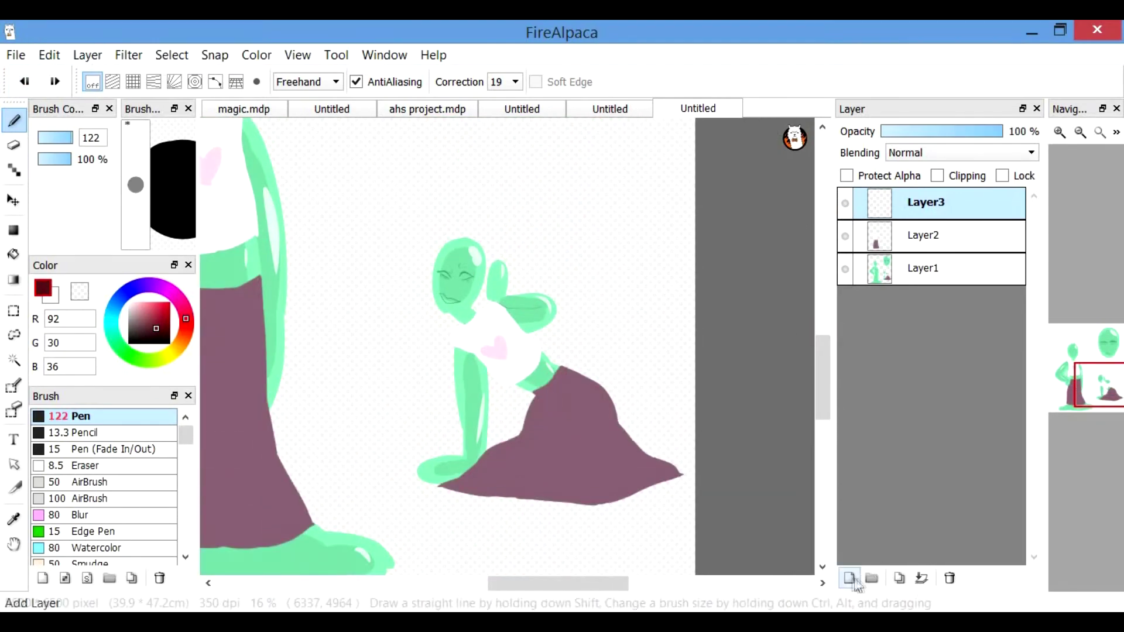
click(943, 135)
key(ctrl+plus)
key(ctrl+plus)
drag(615, 389, 639, 559)
click(24, 82)
drag(826, 393, 826, 415)
drag(536, 484, 622, 297)
drag(622, 296, 643, 227)
key(ctrl+z)
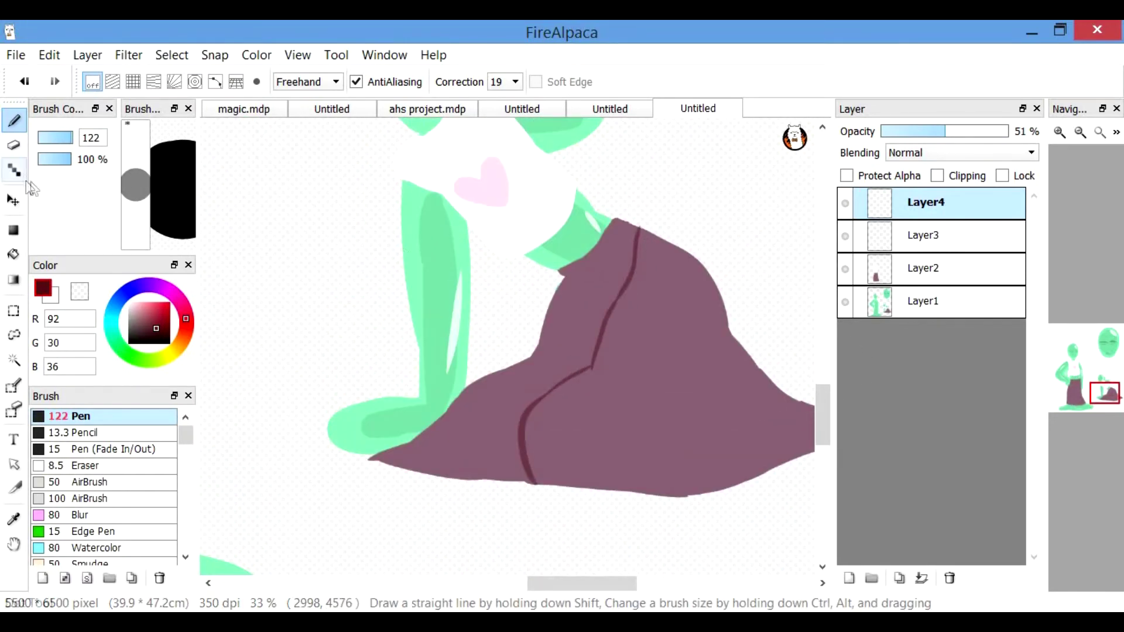
Step: Fill the outlined shadow on the crouching figure's skirt with dark red and paint a pointed fold at its inner bend
click(13, 254)
click(593, 282)
click(13, 121)
drag(593, 364, 635, 368)
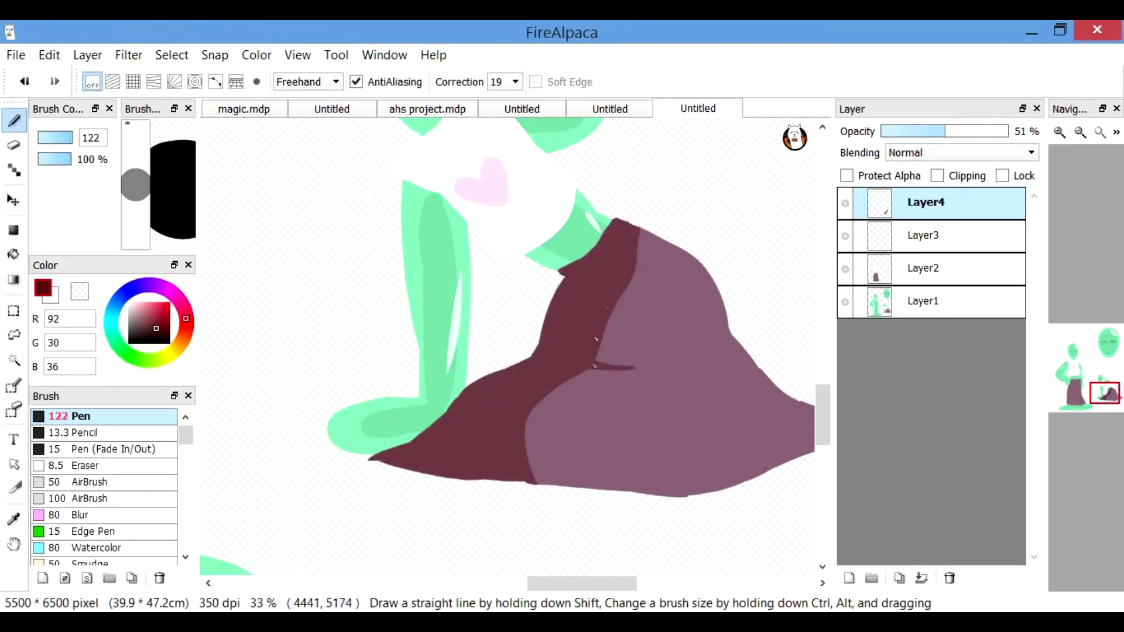
Step: Widen the crouching skirt's shadow at the waist and hem, and paint dark red folds towards the skirt's trailing corner
click(519, 410)
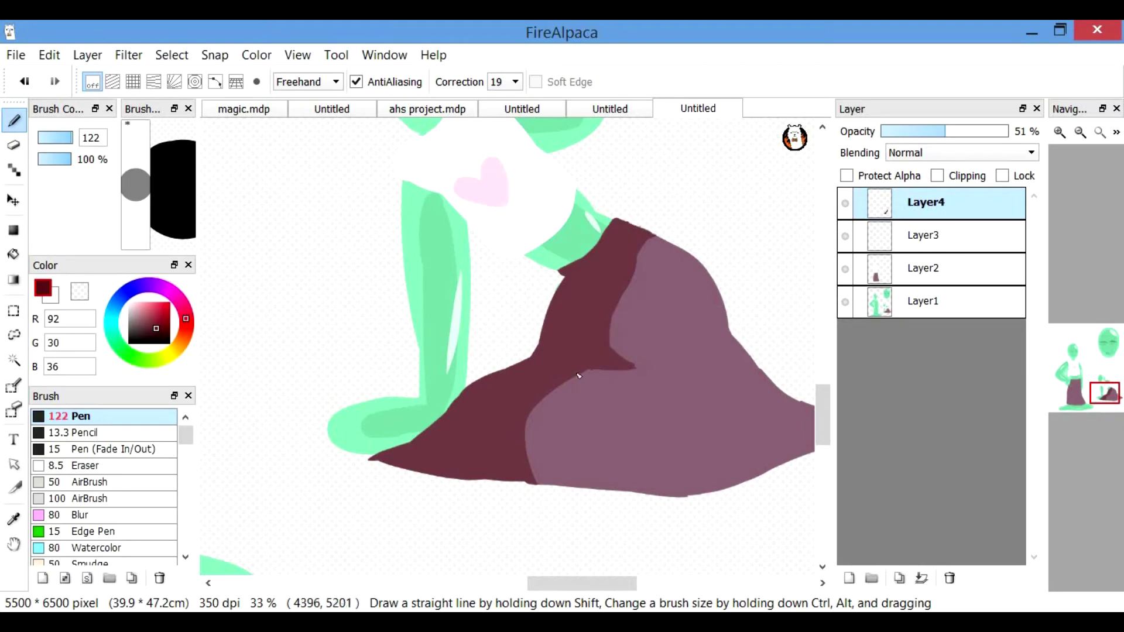
drag(532, 458, 522, 452)
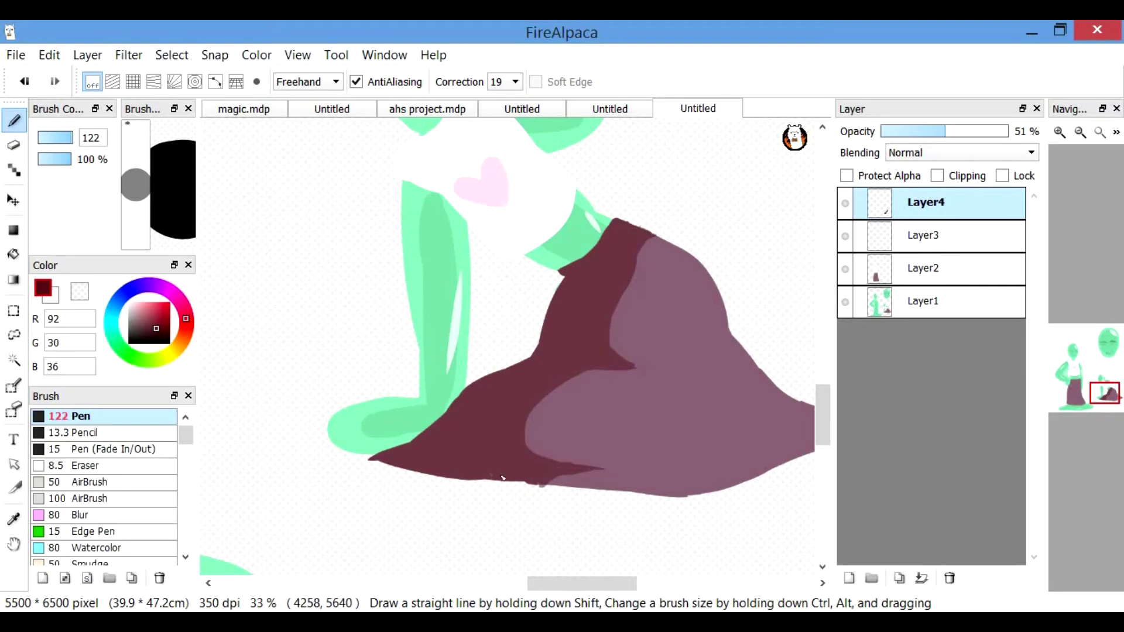
scroll(542, 487, down, 2)
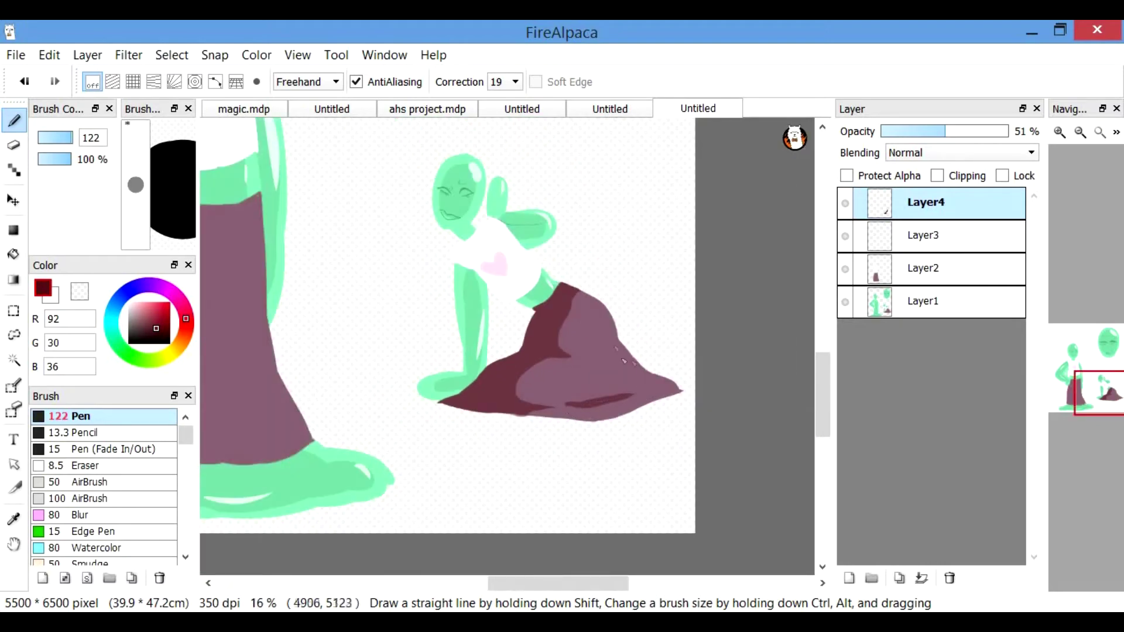
scroll(620, 345, up, 1)
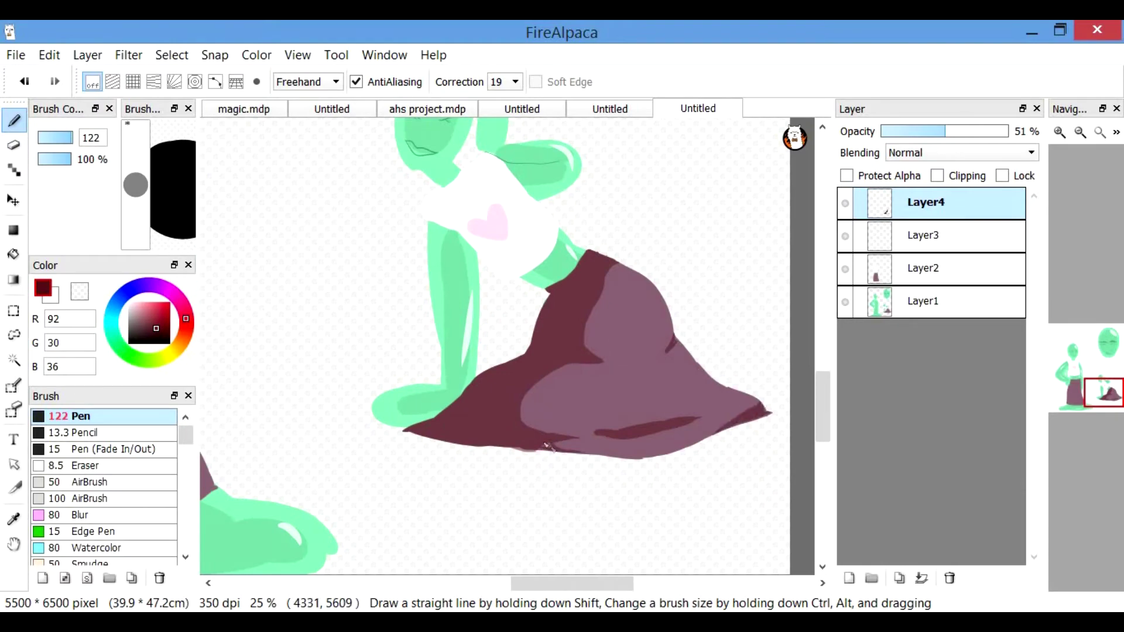
Step: Paint a diagonal dark red fold on the upper part of the standing figure's skirt
scroll(576, 440, down, 2)
scroll(436, 221, up, 1)
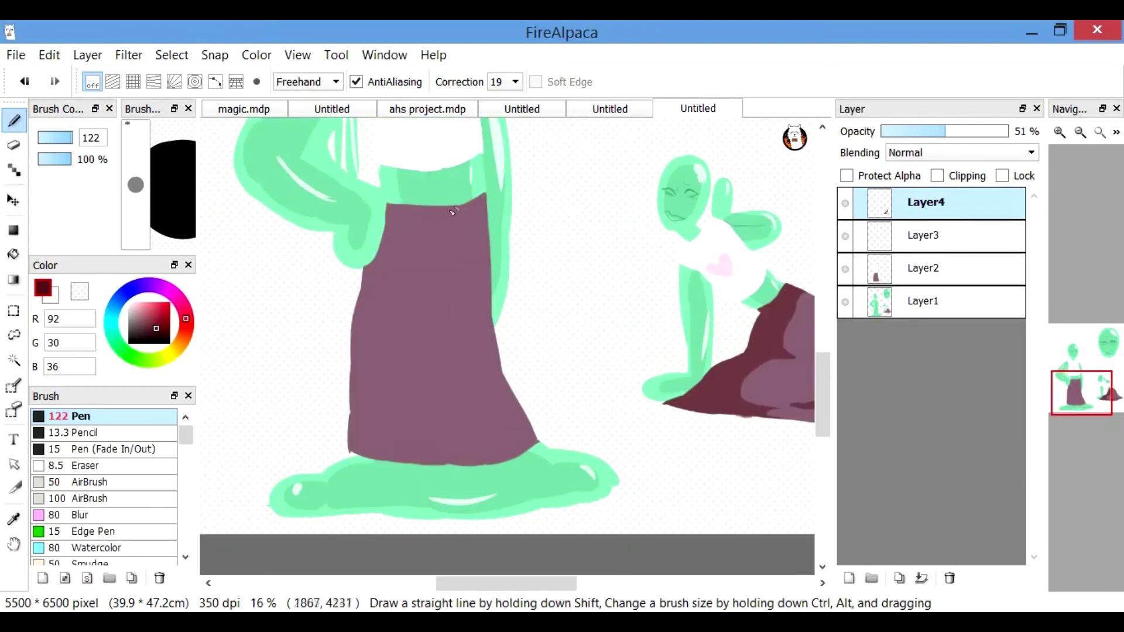
drag(471, 256, 449, 303)
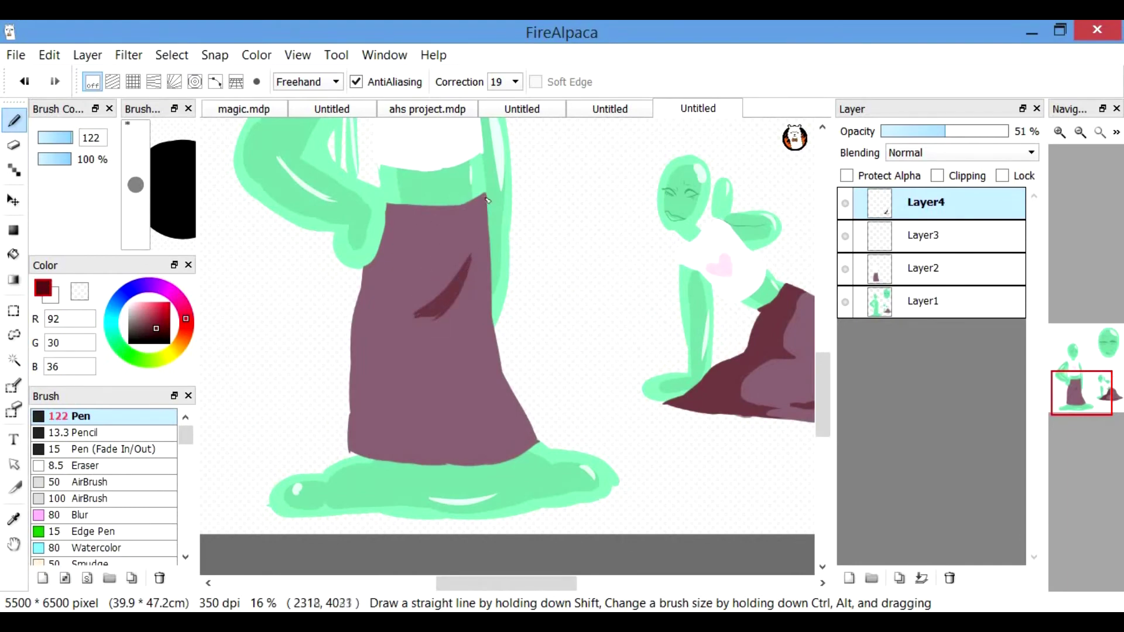
Step: Outline a dark red shadow area along the waist, the bent-arm side and the hem of the standing figure's skirt
scroll(395, 228, up, 2)
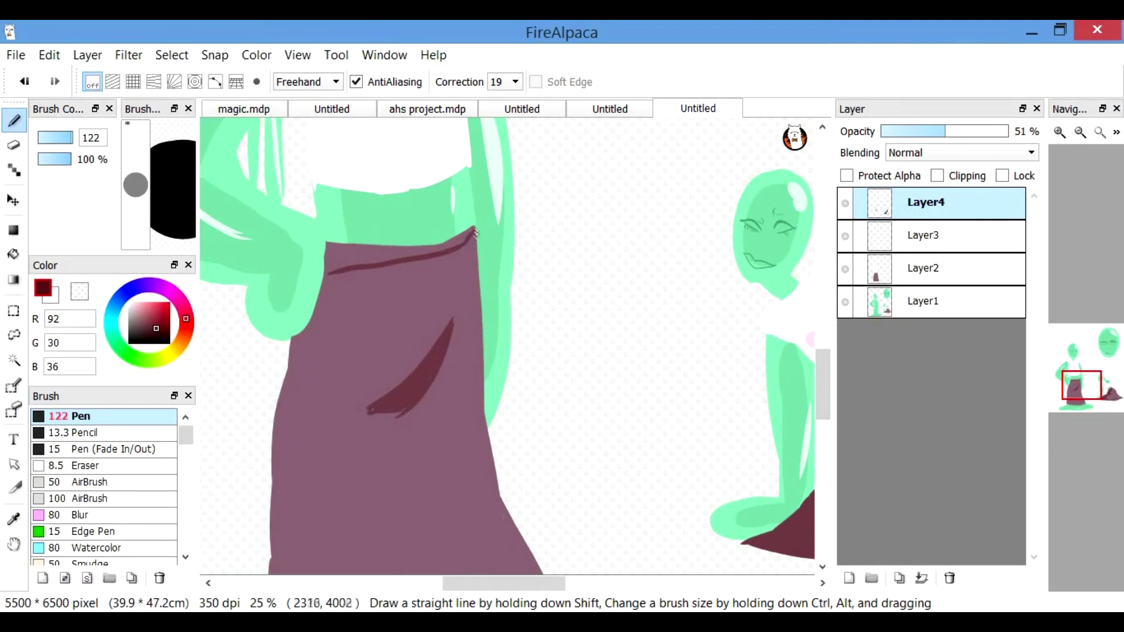
key(ctrl+z)
mouse_move(332, 275)
mouse_down()
mouse_move(348, 462)
mouse_move(314, 462)
mouse_up()
drag(821, 357, 821, 381)
drag(314, 339, 338, 451)
drag(314, 341, 361, 500)
drag(338, 452, 384, 501)
drag(380, 495, 500, 521)
key(ctrl+z)
Step: Fill the outlined shadow area on the standing figure's skirt with dark red
click(14, 255)
click(297, 298)
scroll(382, 373, down, 1)
click(14, 121)
Step: Refine the shadow at the standing skirt's waist and paint small dark red folds on the straight-arm side
scroll(507, 346, up, 1)
drag(824, 391, 824, 369)
drag(348, 278, 360, 278)
key(ctrl+z)
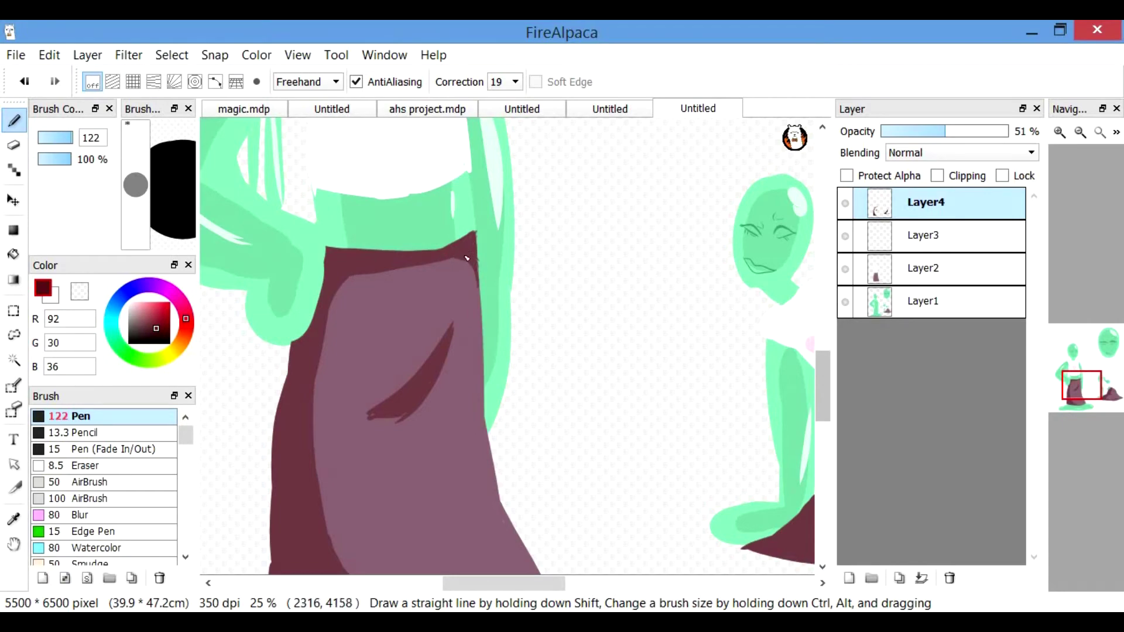
key(e)
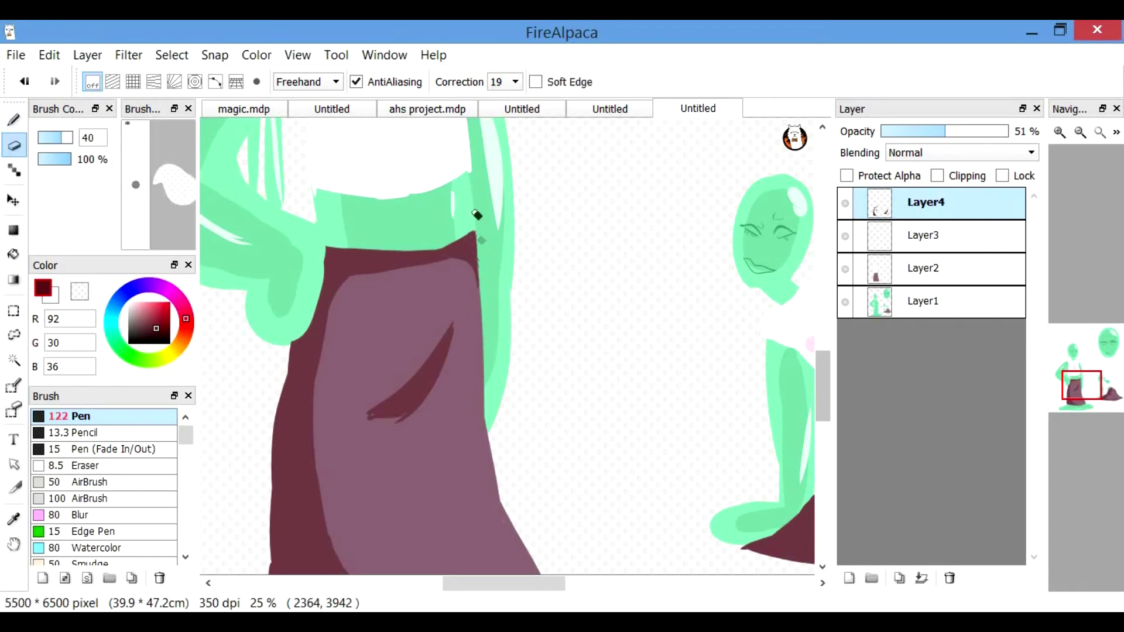
key(b)
scroll(485, 216, down, 1)
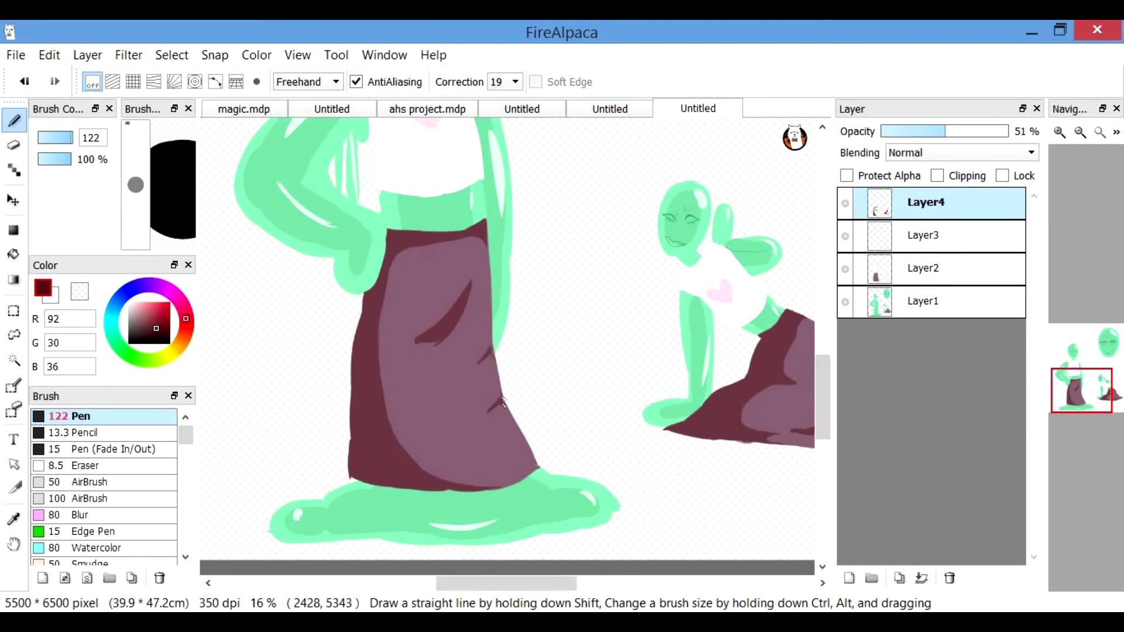
Step: Add a new layer at 51% opacity above the skirt shading and set the pen colour to pink (RGB 245, 163, 221)
scroll(503, 406, down, 2)
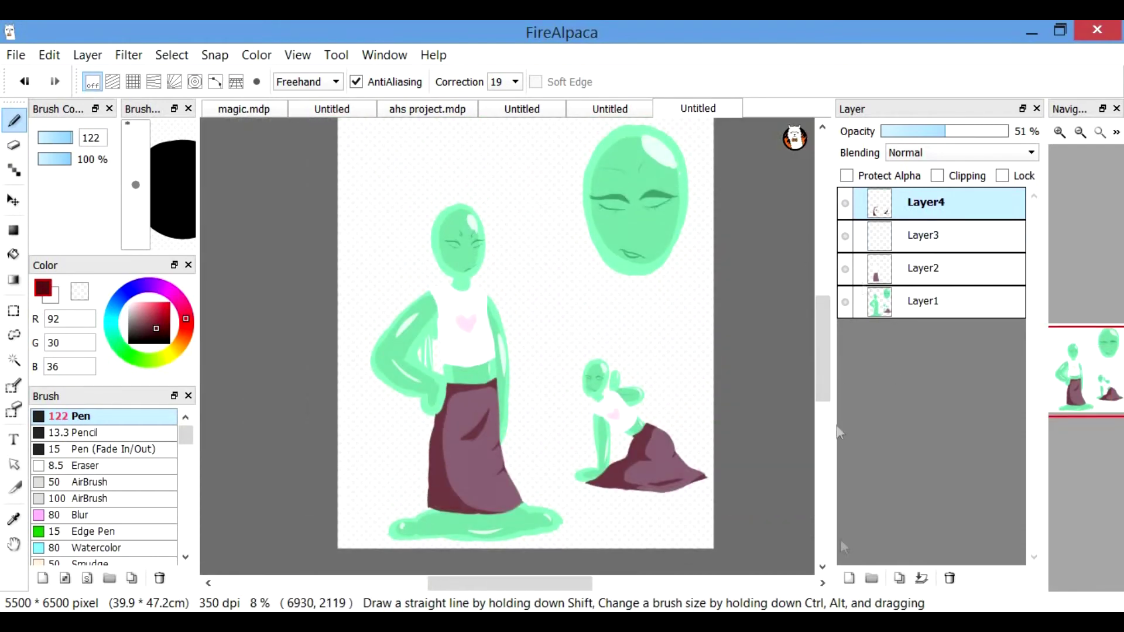
click(849, 578)
scroll(352, 456, up, 1)
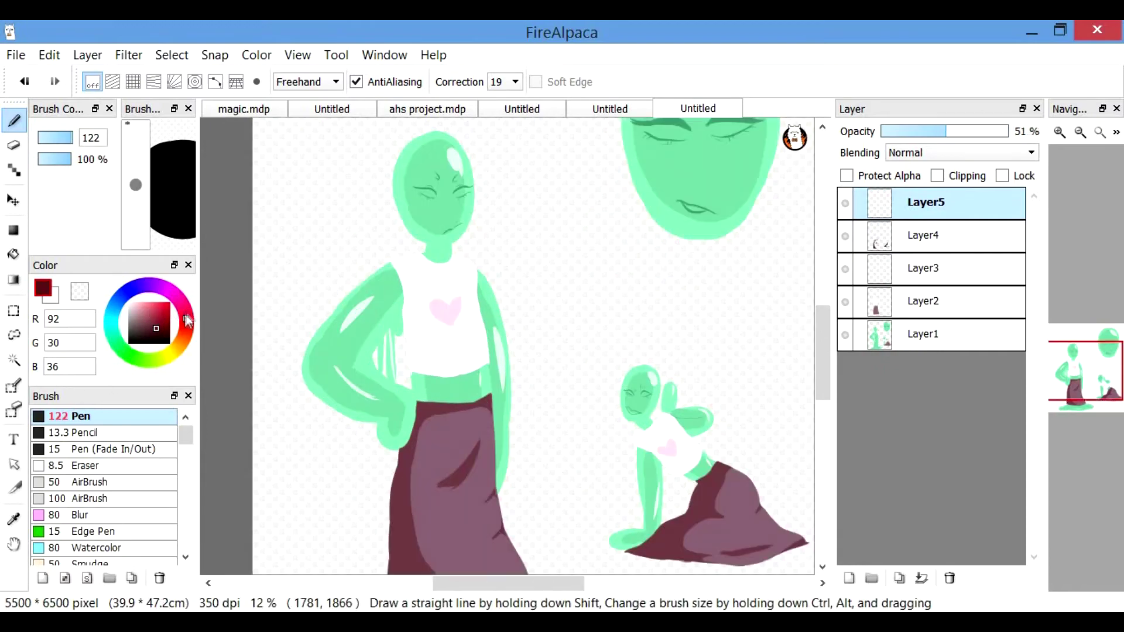
drag(185, 318, 175, 297)
click(142, 304)
Step: Try a pink shadow along the side and lower edge of the standing figure's white top
drag(411, 295, 422, 381)
key(ctrl+z)
drag(408, 330, 454, 388)
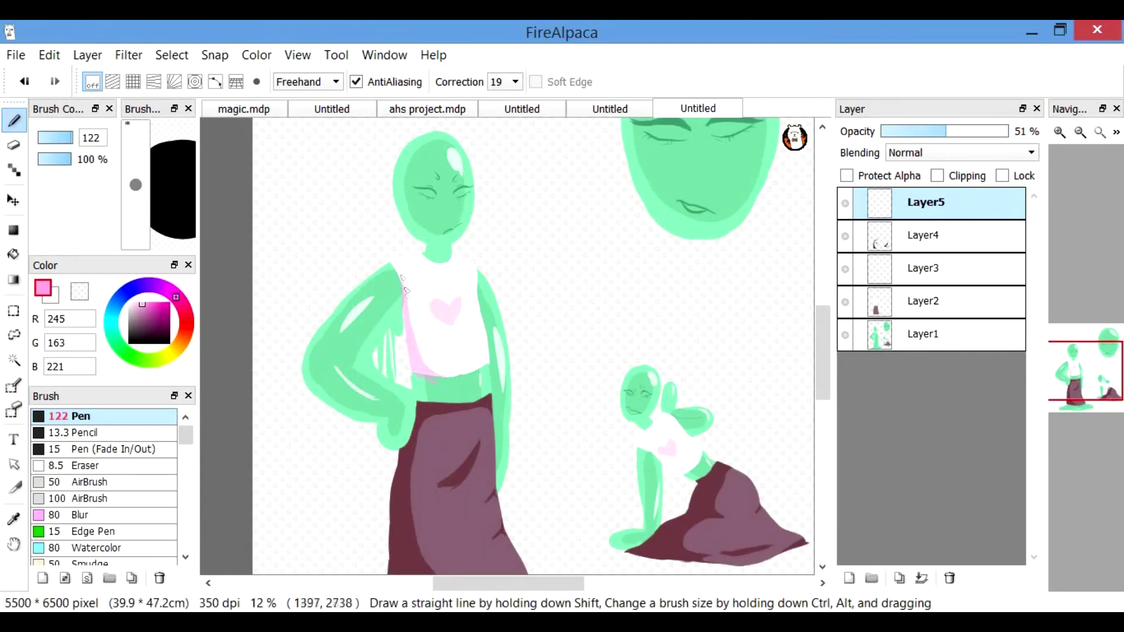
scroll(398, 268, down, 1)
scroll(410, 261, up, 1)
key(ctrl+z)
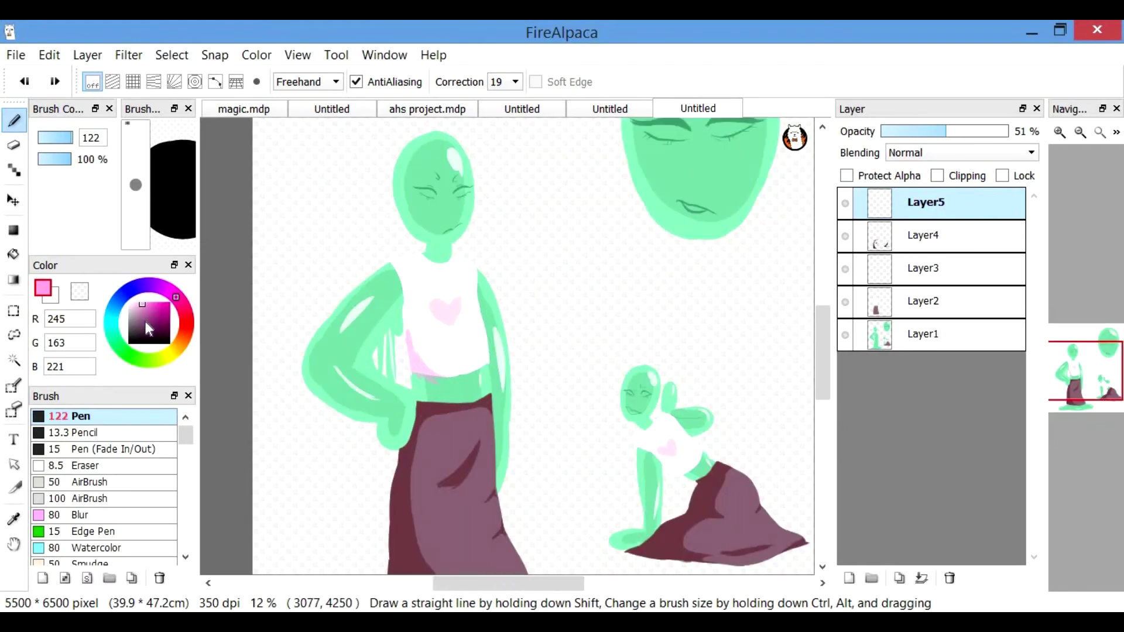
Step: Set the pen colour to mauve (RGB 184, 133, 169) and outline a side shadow on the standing figure's white top
click(139, 314)
drag(412, 310, 435, 375)
key(ctrl+z)
scroll(434, 325, up, 2)
drag(496, 583, 474, 583)
mouse_move(480, 407)
mouse_down()
mouse_move(433, 337)
mouse_move(402, 173)
mouse_up()
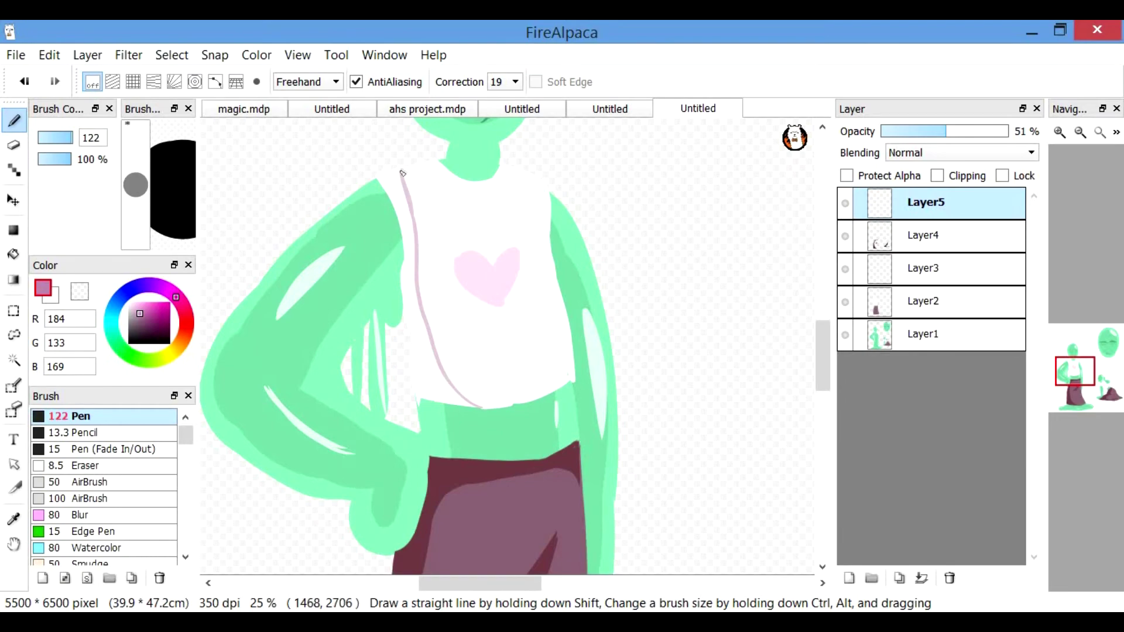
Step: Extend the mauve shadow outline over the shoulder and across the chest of the standing figure's top
scroll(459, 236, up, 1)
drag(822, 345, 822, 311)
drag(368, 370, 546, 361)
drag(454, 413, 565, 405)
Step: Fill the shoulder and side shadow areas of the standing figure's top with mauve, closing the gap in the chest line
click(13, 253)
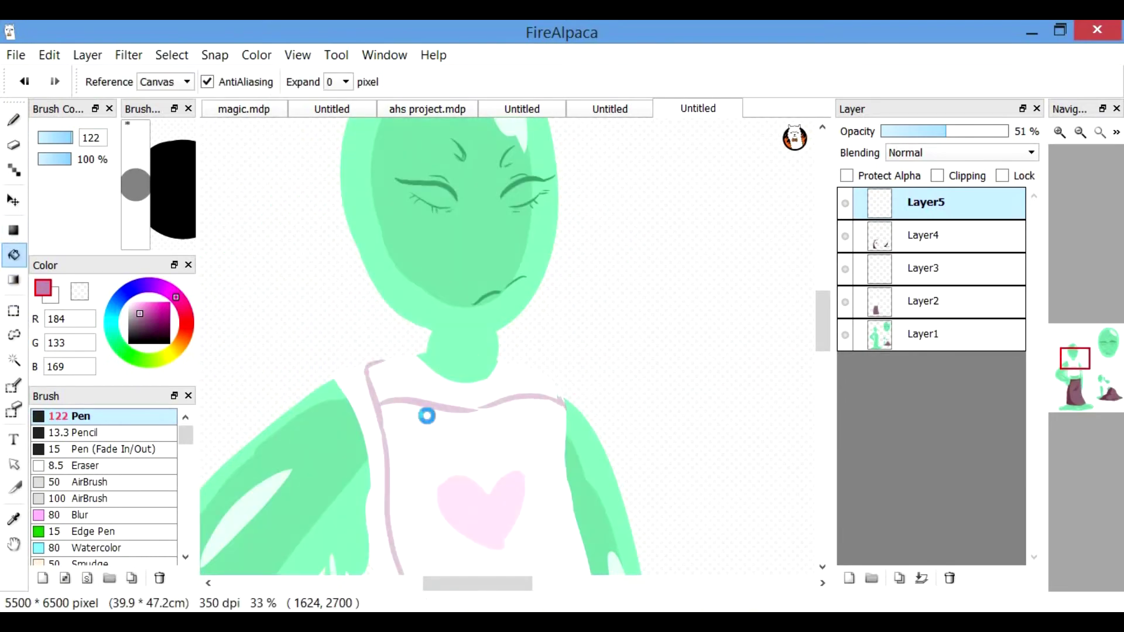
click(393, 382)
key(b)
drag(474, 410, 484, 408)
click(13, 253)
click(412, 373)
click(14, 121)
Step: Set Layer5's opacity to 32%
click(1080, 133)
click(1080, 132)
click(921, 131)
drag(821, 332, 822, 363)
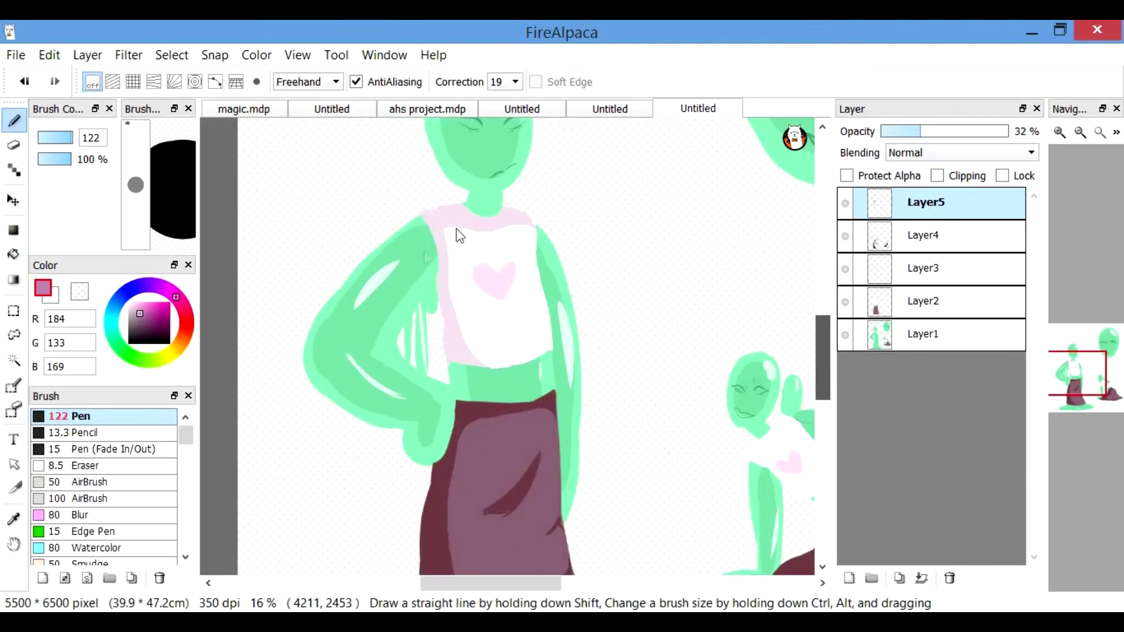
key(ctrl+minus)
key(ctrl+z)
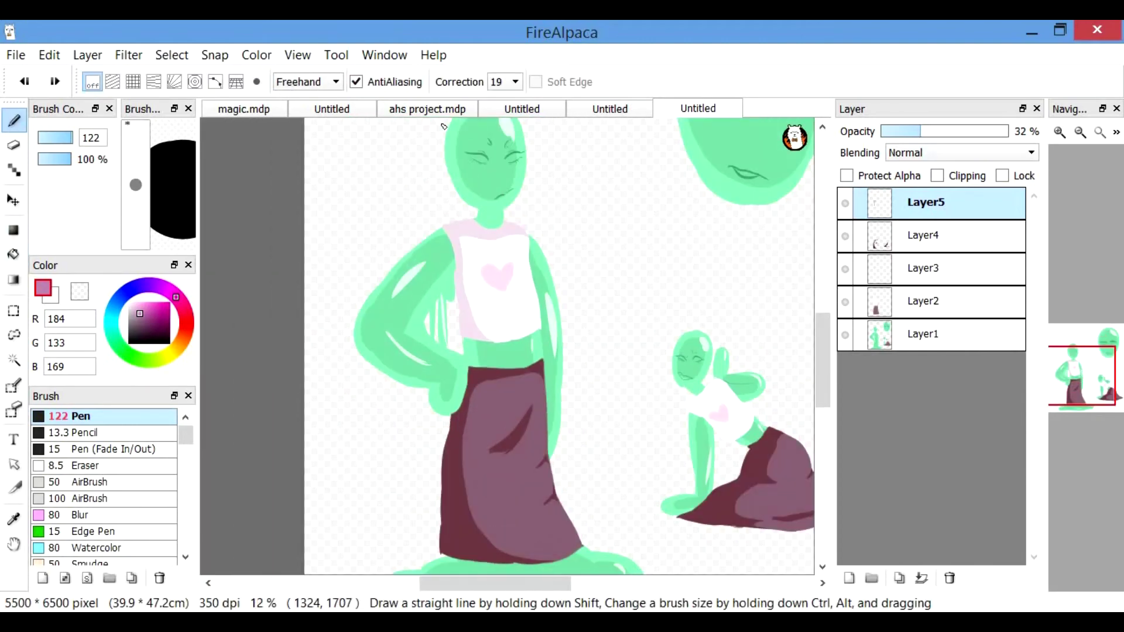
Step: Outline a curved mauve shadow along the chest and lower edge of the crouching figure's white top
drag(490, 584, 535, 585)
key(ctrl+plus)
key(ctrl+plus)
key(ctrl+plus)
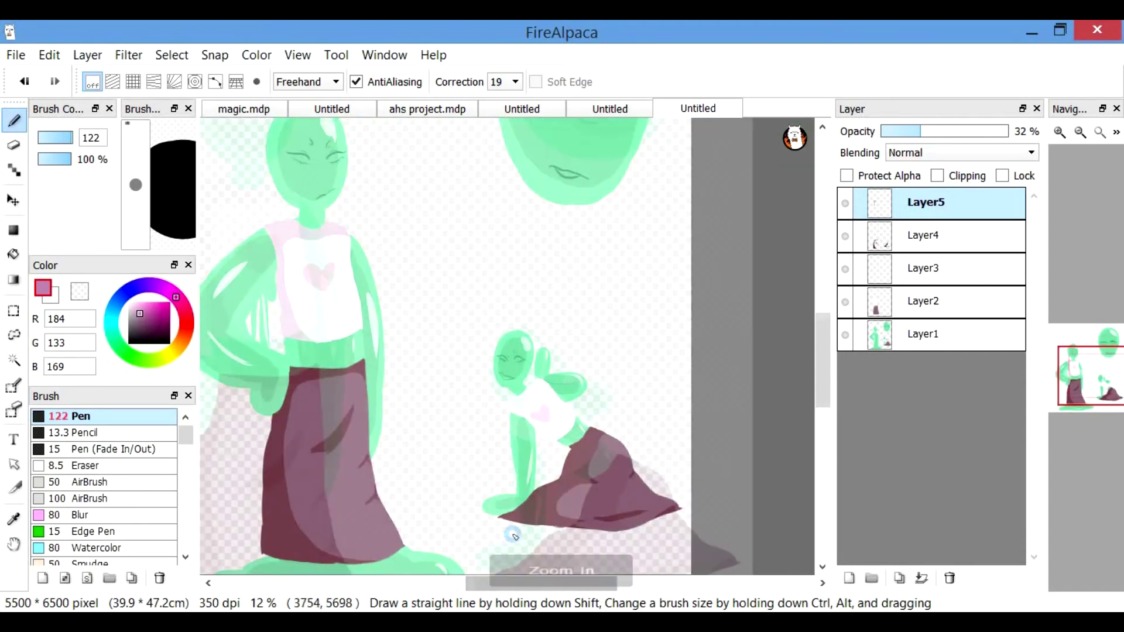
drag(827, 381, 826, 402)
mouse_move(545, 363)
mouse_down()
mouse_move(559, 319)
mouse_move(677, 373)
mouse_up()
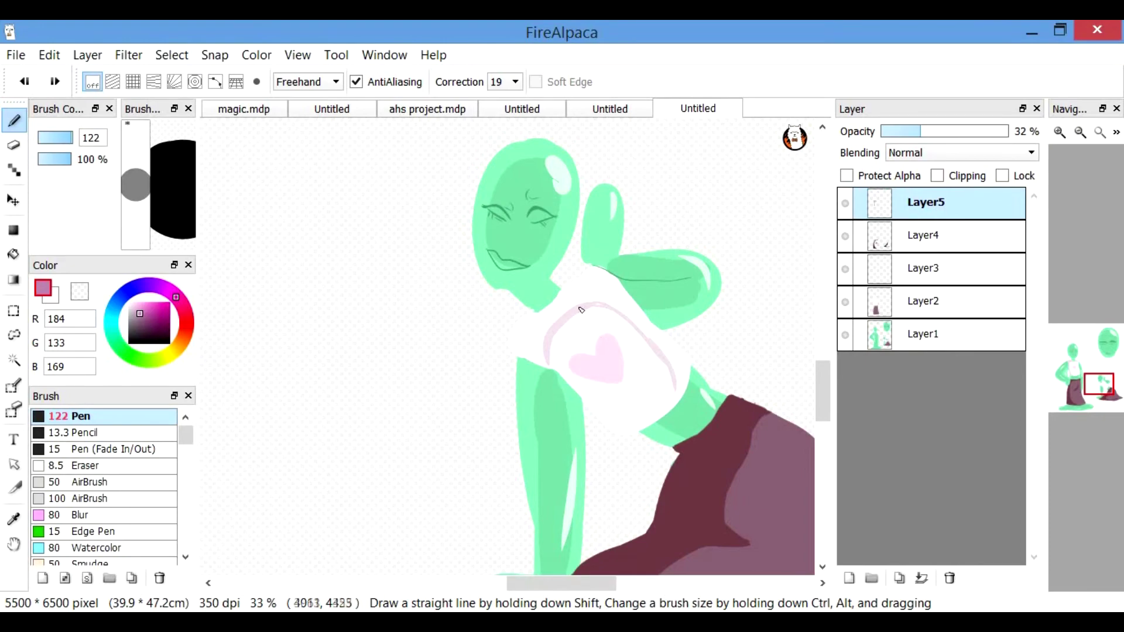
key(ctrl+z)
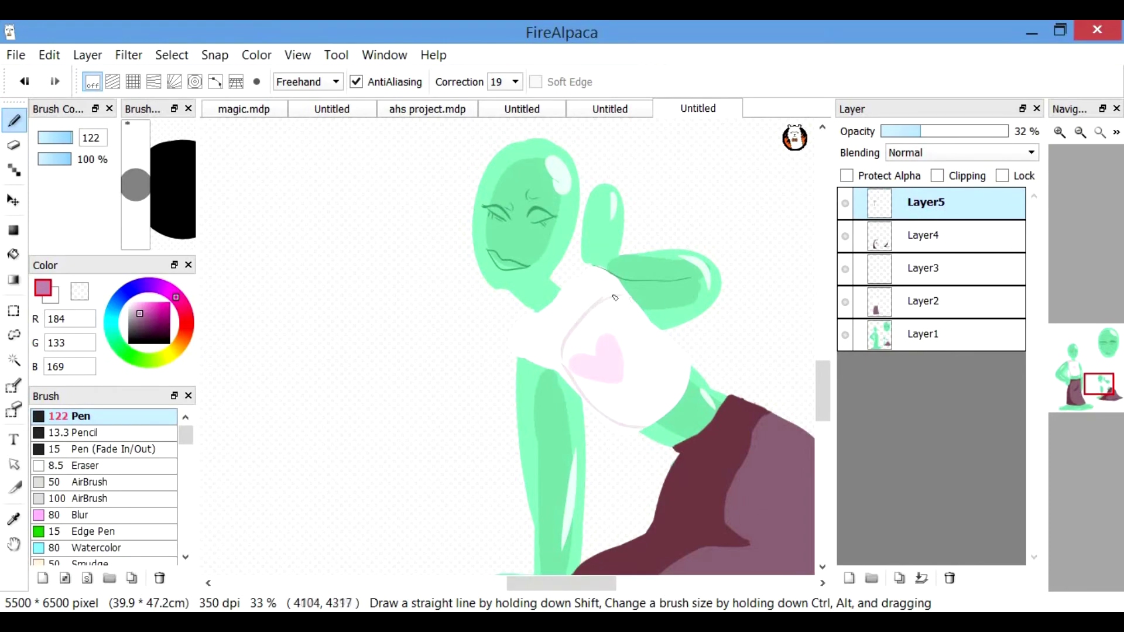
Step: Try filling the outlined shadow areas of the crouching figure's top with mauve
click(14, 255)
click(526, 325)
click(627, 427)
click(15, 121)
key(ctrl+minus)
key(ctrl+minus)
key(ctrl+minus)
key(ctrl+minus)
drag(579, 583, 555, 583)
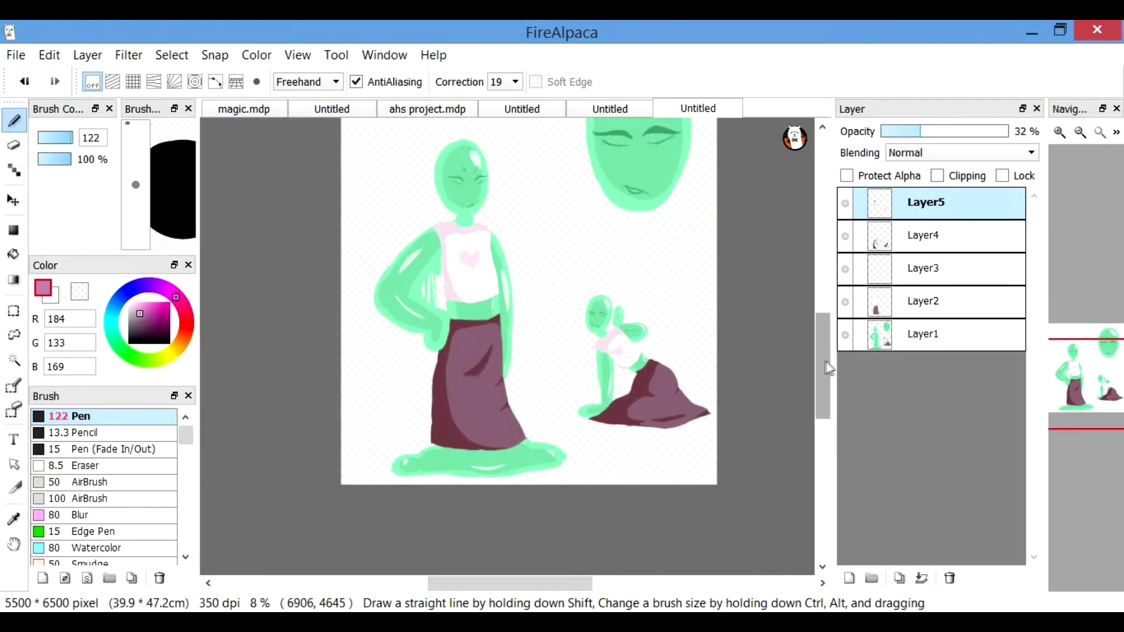
drag(823, 364, 823, 350)
key(ctrl+plus)
key(ctrl+plus)
key(ctrl+z)
key(ctrl+z)
Step: Fill the shoulder shadow beside the outline on the crouching figure's top with mauve
drag(550, 583, 586, 583)
drag(824, 350, 824, 372)
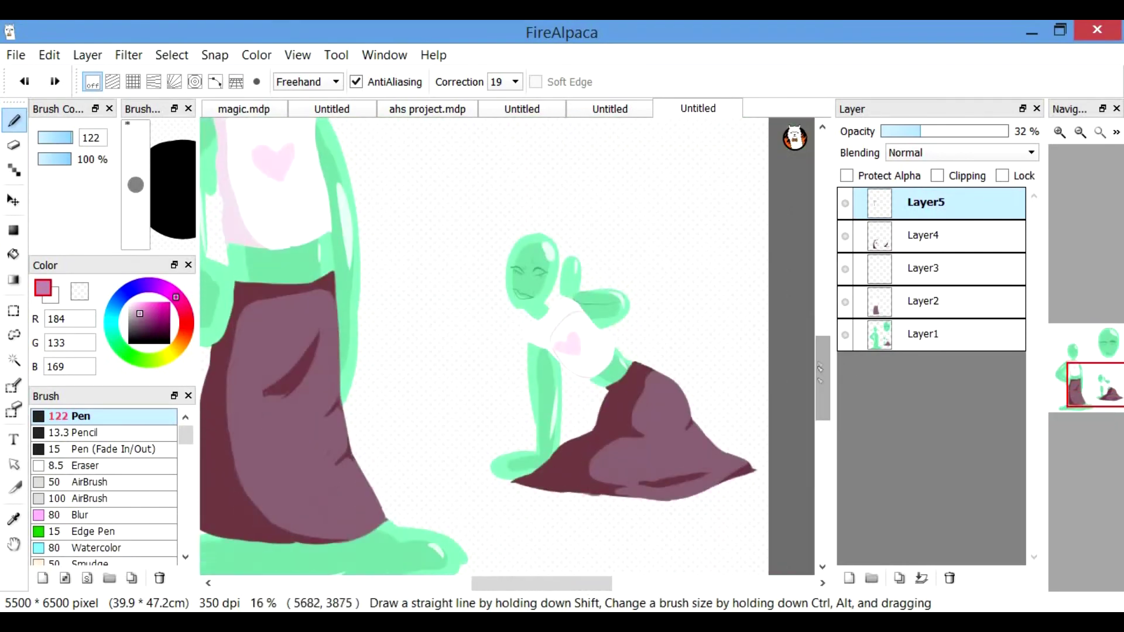
key(ctrl+plus)
key(ctrl+plus)
key(ctrl+z)
key(g)
click(556, 319)
key(b)
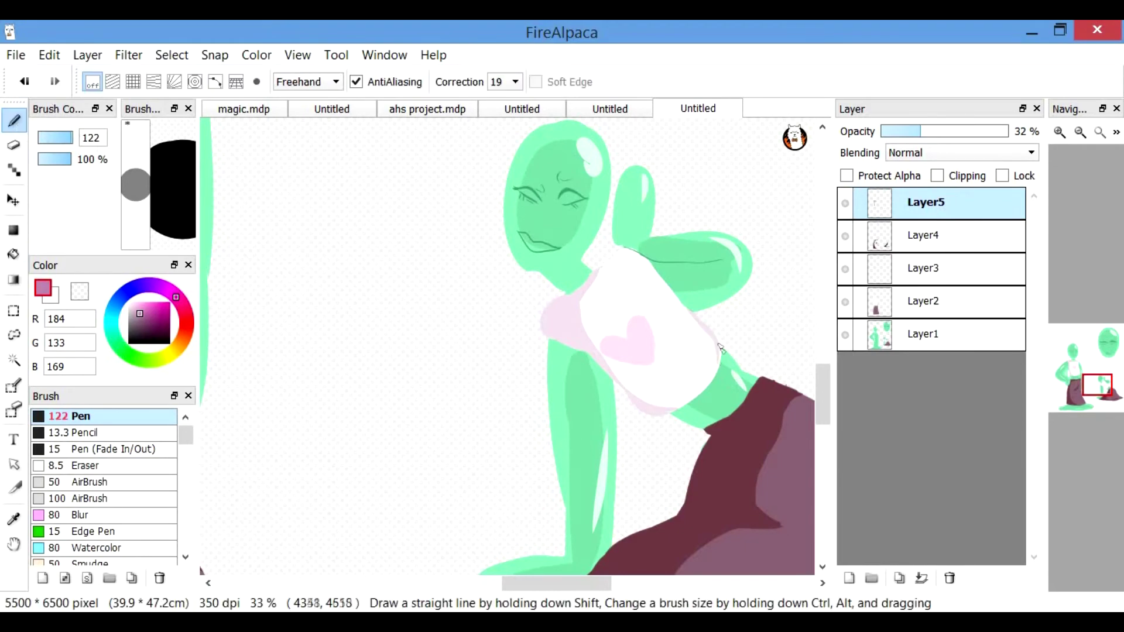
Step: Pick the light skin green (RGB 126, 230, 184) from Layer1 and add a new layer beneath Layer1
scroll(720, 351, down, 3)
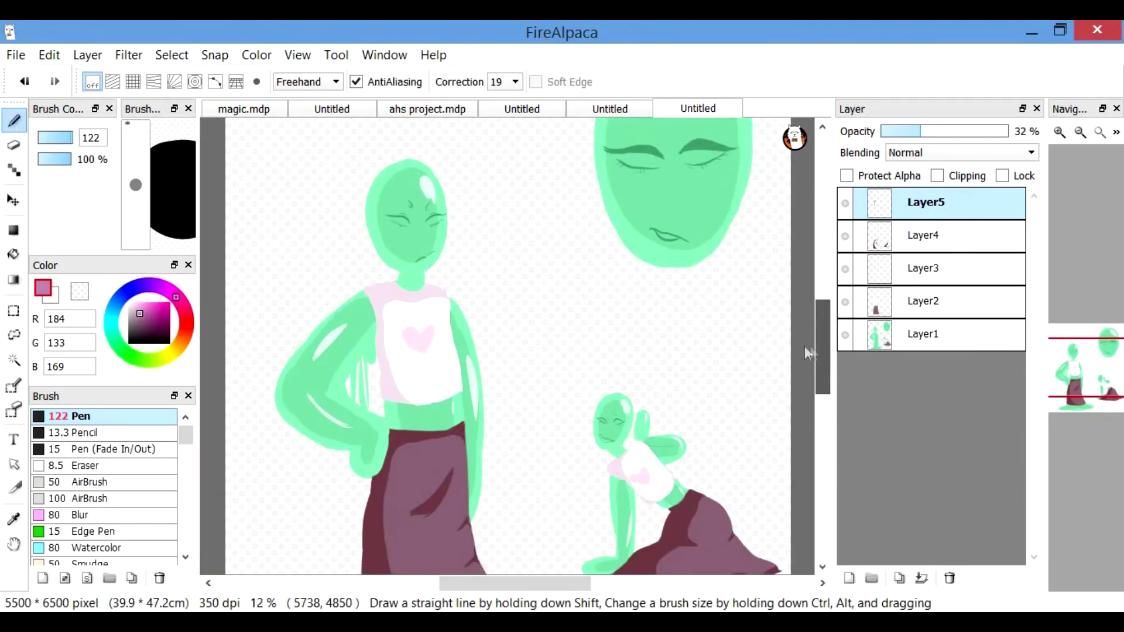
key(ctrl+minus)
key(ctrl+minus)
key(ctrl+plus)
click(917, 335)
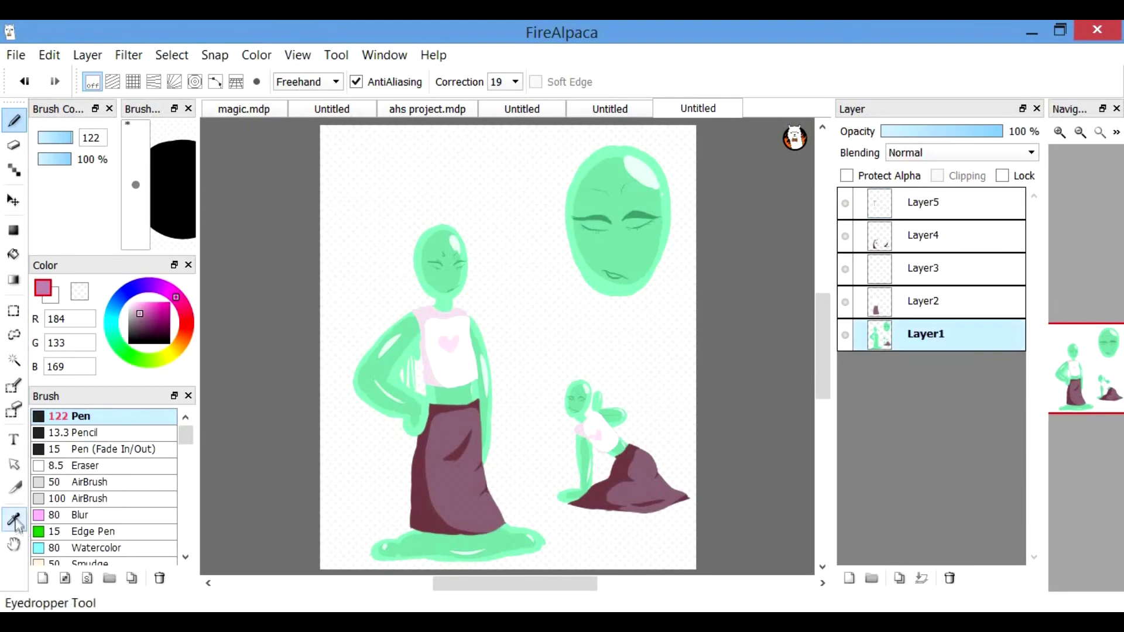
click(15, 522)
key(ctrl+plus)
click(422, 272)
click(850, 578)
drag(924, 337, 924, 378)
Step: Paint rounded light green hair lobes around the sides and jaw of the standing figure's head
drag(554, 587, 525, 587)
key(ctrl+plus)
click(14, 121)
mouse_move(463, 209)
mouse_down()
mouse_move(494, 245)
mouse_move(473, 239)
mouse_up()
mouse_move(456, 186)
mouse_down()
mouse_move(455, 221)
mouse_move(453, 205)
mouse_up()
drag(554, 233, 544, 247)
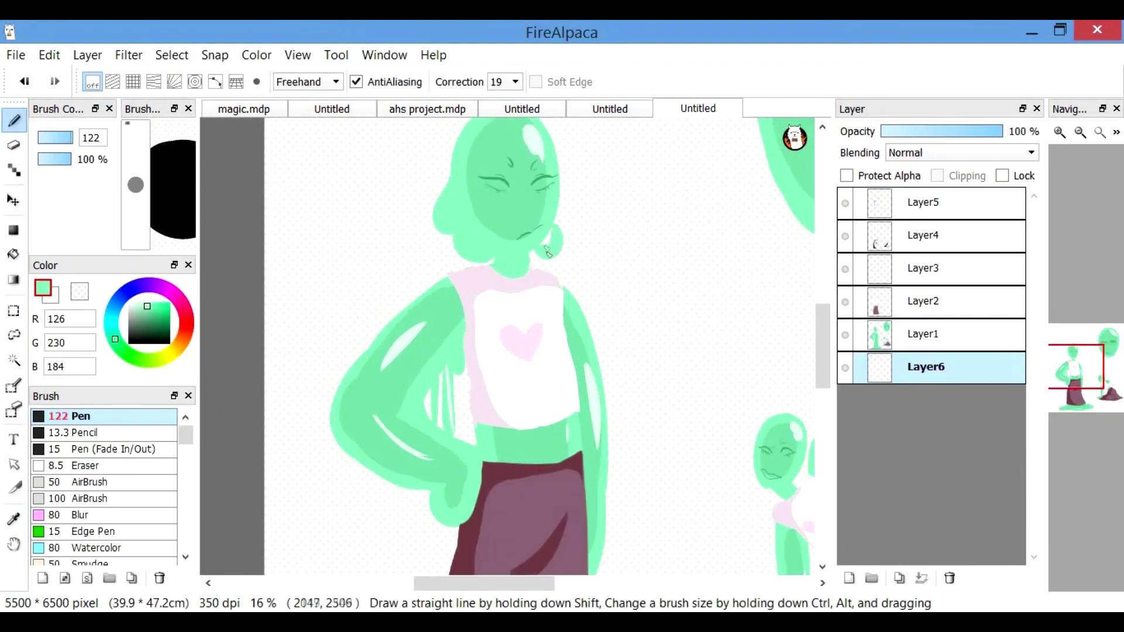
Step: Paint matching light green hair lobes around the crouching figure's head
drag(546, 586, 606, 587)
key(ctrl+plus)
drag(823, 347, 824, 374)
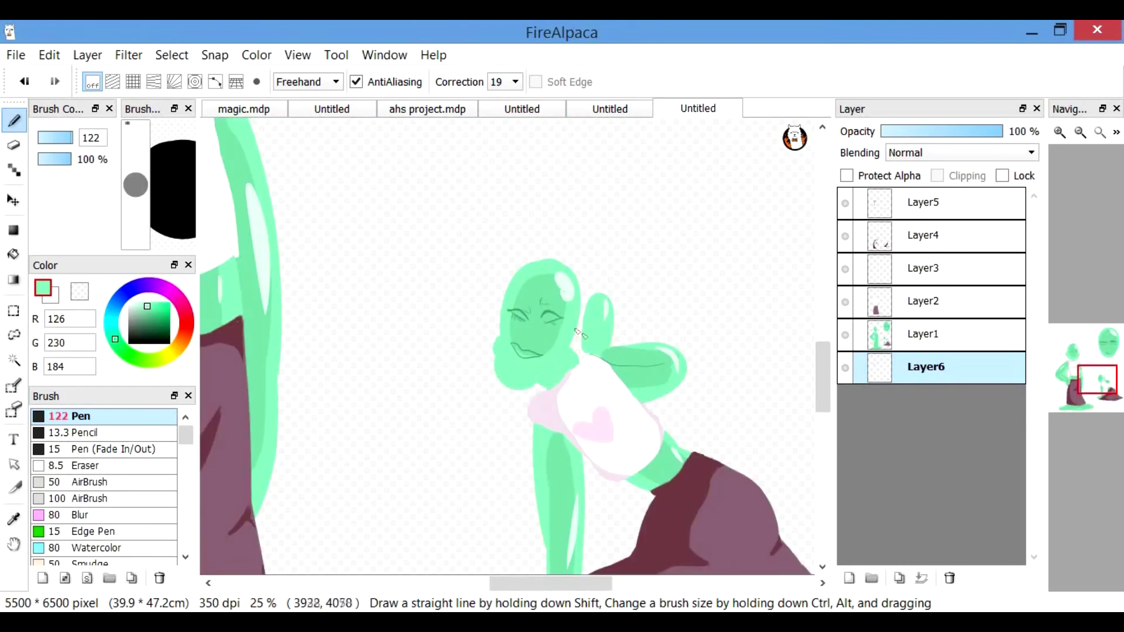
Step: Paint two large light green hair lobes under the large head's jaw and smaller ones beside its cheeks
drag(819, 382, 820, 316)
key(ctrl+minus)
mouse_move(517, 295)
mouse_down()
mouse_move(553, 386)
mouse_move(564, 377)
mouse_up()
mouse_move(564, 377)
mouse_down()
mouse_move(490, 300)
mouse_move(611, 400)
mouse_move(513, 402)
mouse_up()
key(ctrl+z)
key(ctrl+z)
mouse_move(613, 402)
mouse_down()
mouse_move(708, 344)
mouse_move(703, 321)
mouse_up()
mouse_move(481, 258)
mouse_down()
mouse_move(510, 281)
mouse_move(492, 345)
mouse_up()
key(ctrl+z)
key(ctrl+z)
drag(497, 285, 505, 329)
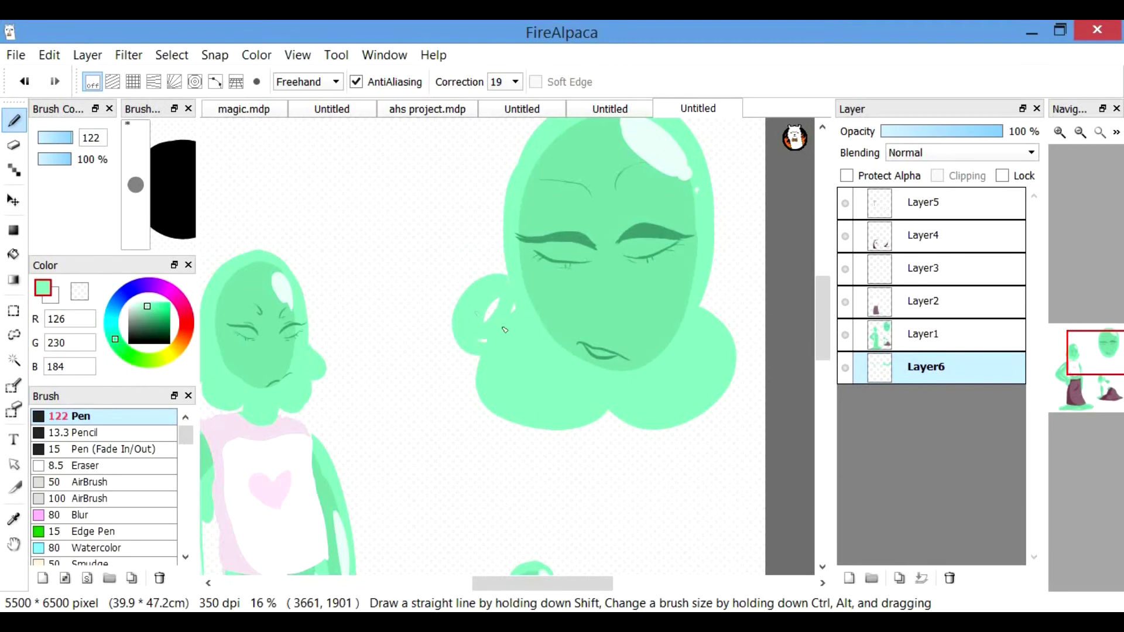
drag(742, 330, 717, 284)
Step: Pick the darker skin green (RGB 111, 210, 166) and paint ovals inside the standing figure's hair lobes on Layer1
click(14, 519)
click(632, 333)
click(925, 334)
drag(526, 587, 466, 587)
click(14, 120)
key(ctrl+plus)
mouse_move(363, 362)
mouse_down()
mouse_move(395, 393)
mouse_move(354, 385)
mouse_move(406, 427)
mouse_move(391, 405)
mouse_up()
key(ctrl+z)
drag(508, 425, 505, 412)
key(ctrl+z)
key(ctrl+z)
drag(398, 413, 390, 421)
drag(514, 413, 504, 428)
drag(533, 375, 535, 384)
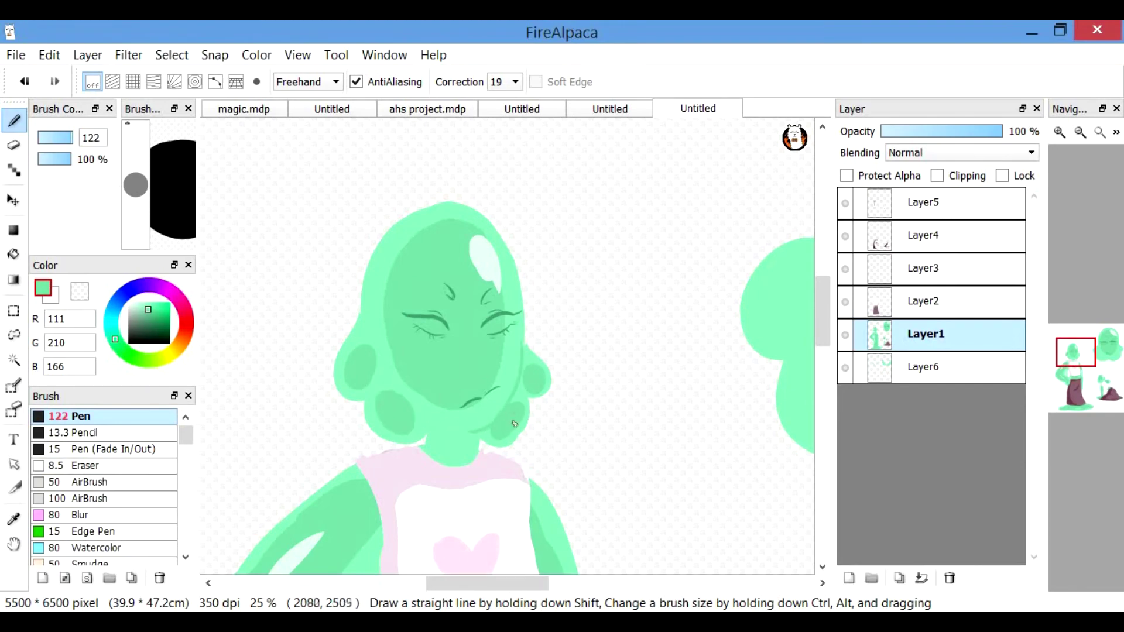
Step: Paint darker green ovals inside the hair lobes of the large head and the crouching figure
key(ctrl+z)
drag(487, 584, 566, 584)
mouse_move(421, 296)
mouse_down()
mouse_move(393, 327)
mouse_move(404, 297)
mouse_up()
mouse_move(496, 411)
mouse_down()
mouse_move(512, 396)
mouse_move(524, 434)
mouse_move(515, 430)
mouse_up()
mouse_move(735, 384)
mouse_down()
mouse_move(679, 404)
mouse_move(726, 407)
mouse_up()
mouse_move(747, 282)
mouse_down()
mouse_move(773, 286)
mouse_move(752, 284)
mouse_up()
drag(825, 313, 825, 395)
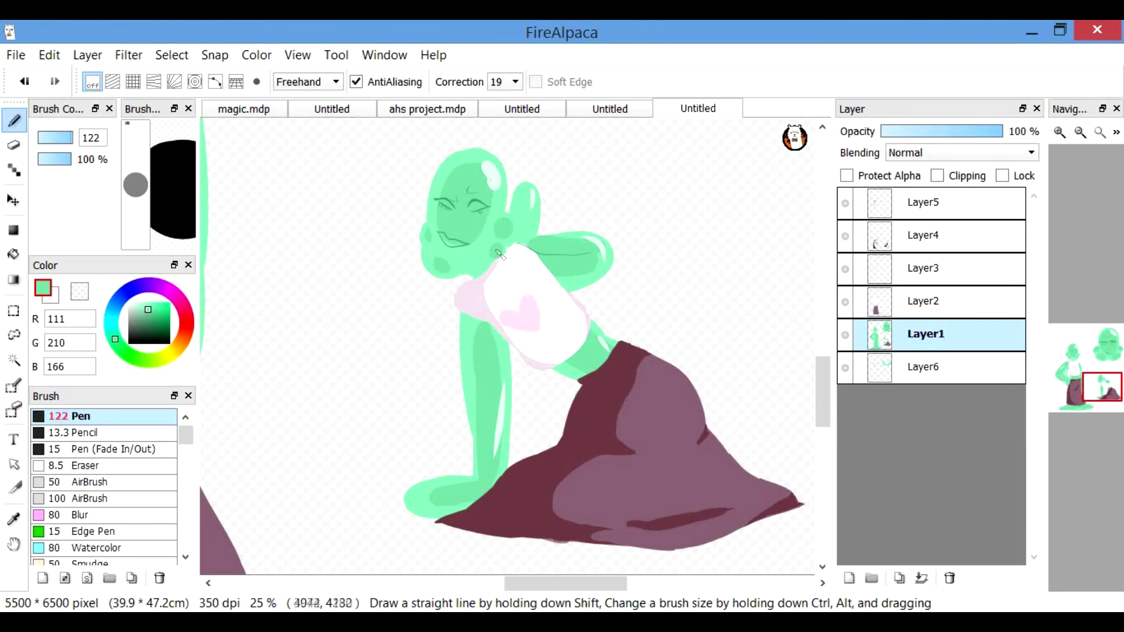
Step: Pick the dark line green (RGB 66, 148, 112) and draw a jawline around the large head's face
click(14, 518)
drag(822, 392, 823, 299)
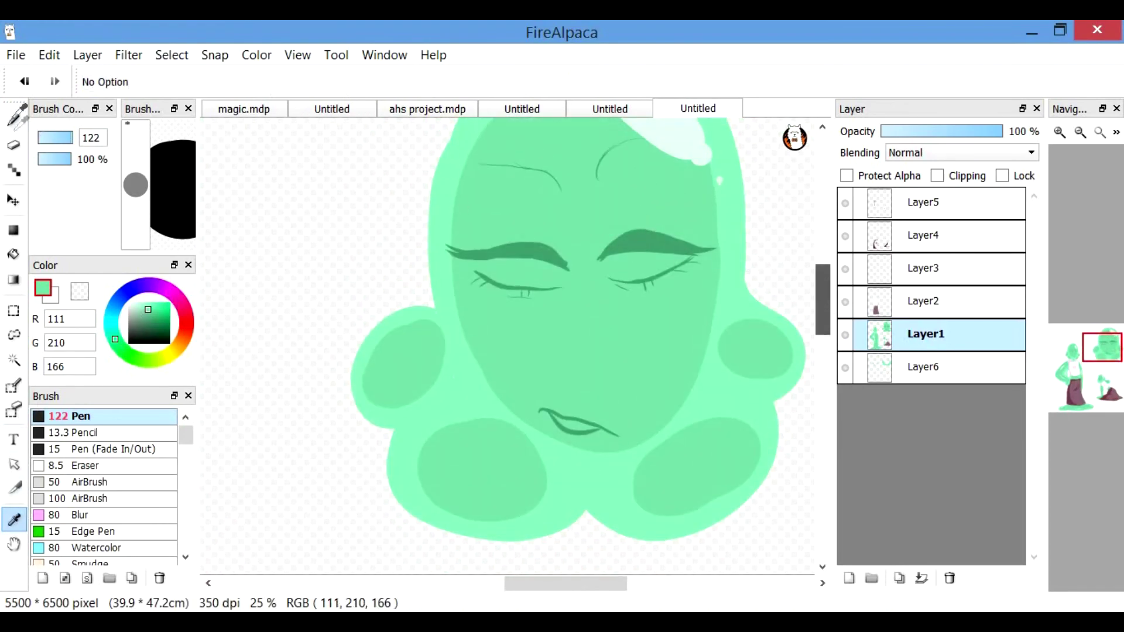
click(14, 121)
mouse_move(458, 350)
mouse_down()
mouse_move(470, 382)
mouse_move(538, 452)
mouse_move(535, 439)
mouse_move(584, 461)
mouse_up()
key(ctrl+z)
mouse_move(580, 465)
mouse_down()
mouse_move(697, 422)
mouse_move(699, 389)
mouse_up()
key(ctrl+z)
drag(729, 299, 687, 408)
Step: Draw a dark green line under the crouching figure's chin
drag(823, 292, 822, 365)
mouse_move(431, 378)
mouse_down()
mouse_move(456, 420)
mouse_move(441, 405)
mouse_up()
key(ctrl+z)
key(ctrl+z)
drag(515, 583, 481, 583)
key(ctrl+z)
drag(602, 357, 642, 396)
key(ctrl+z)
key(ctrl+plus)
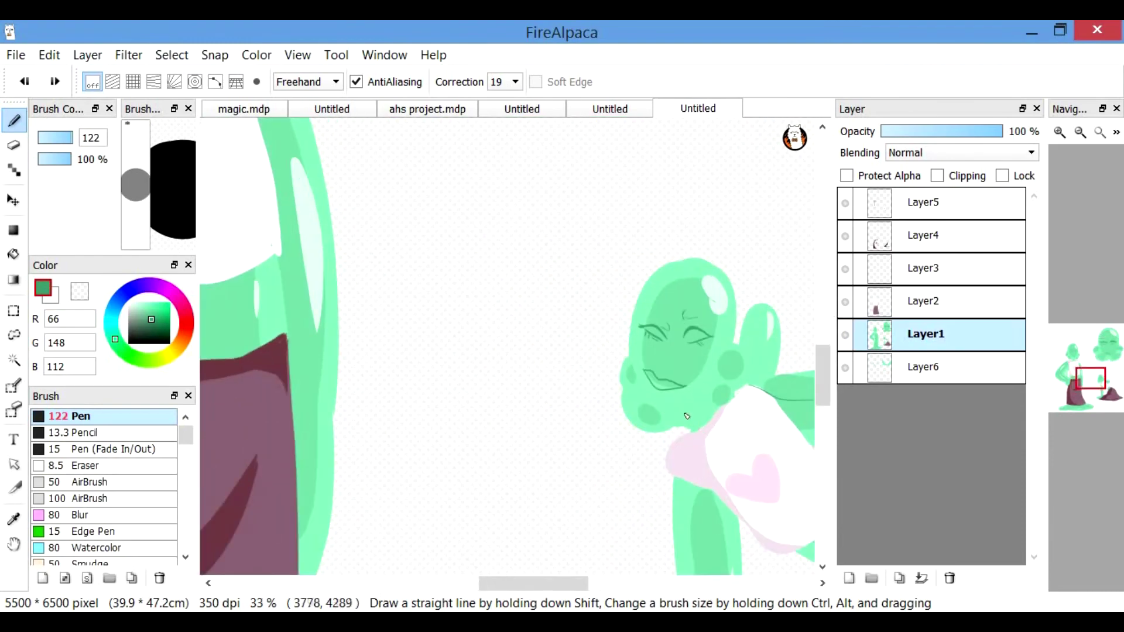
Step: Draw a dark green jawline from the standing figure's cheek around the chin
drag(545, 586, 481, 586)
drag(821, 379, 820, 322)
key(ctrl+z)
key(ctrl+z)
key(ctrl+z)
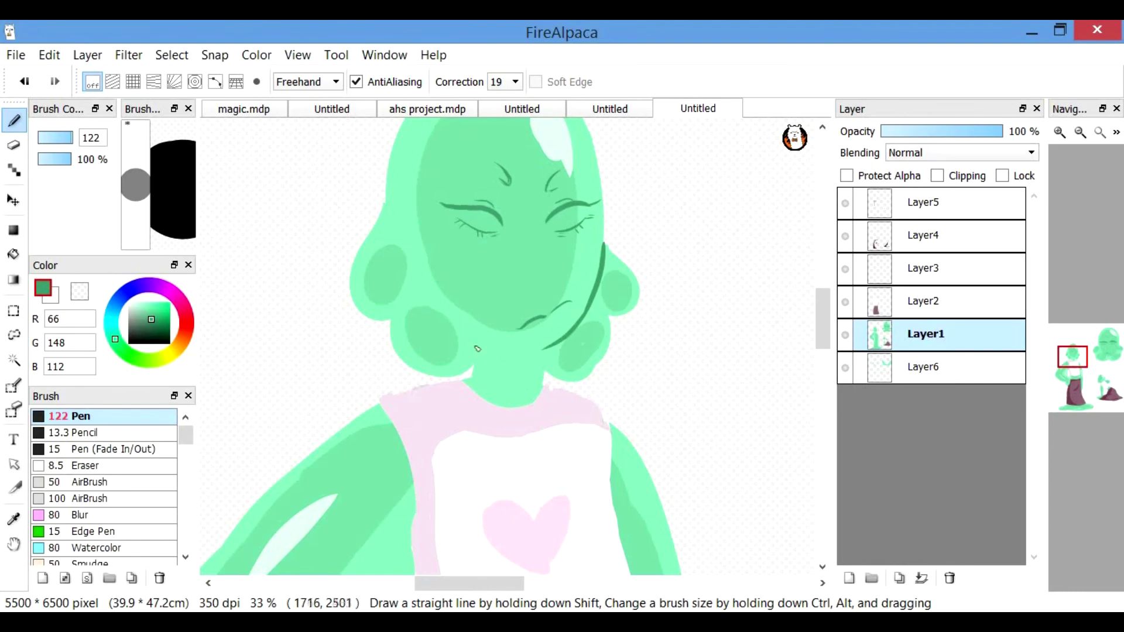
key(ctrl+z)
mouse_move(451, 328)
mouse_down()
mouse_move(556, 348)
mouse_move(542, 391)
mouse_up()
key(ctrl+z)
key(ctrl+minus)
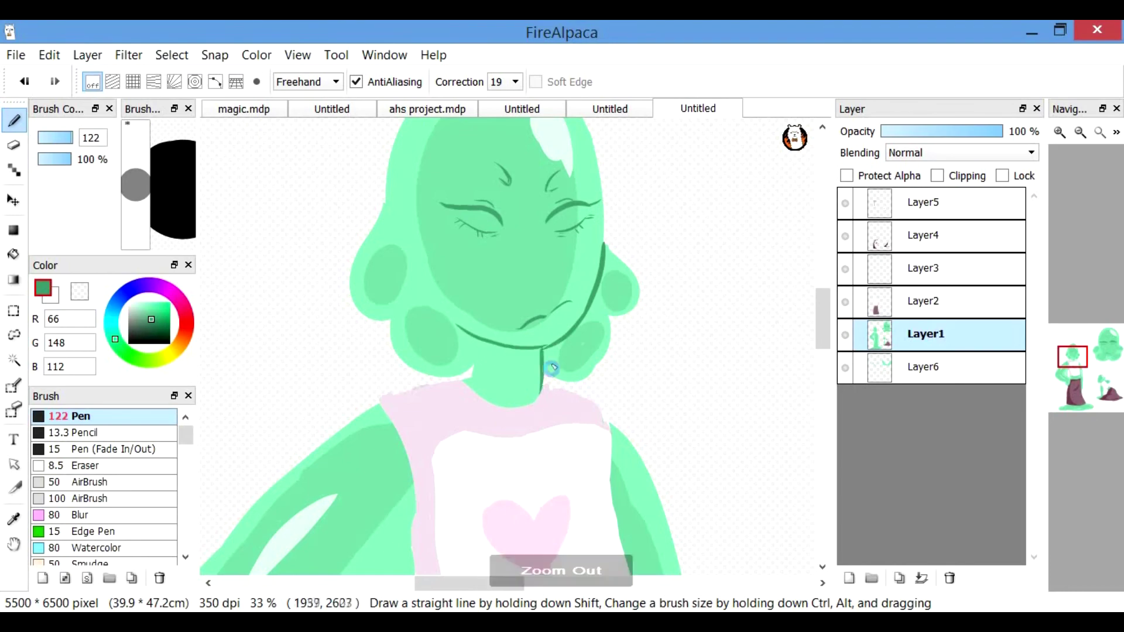
key(ctrl+z)
Step: Pick the pale mint highlight (RGB 216, 245, 232) and add small highlights to the hair lobes
key(ctrl+minus)
key(ctrl+minus)
key(ctrl+minus)
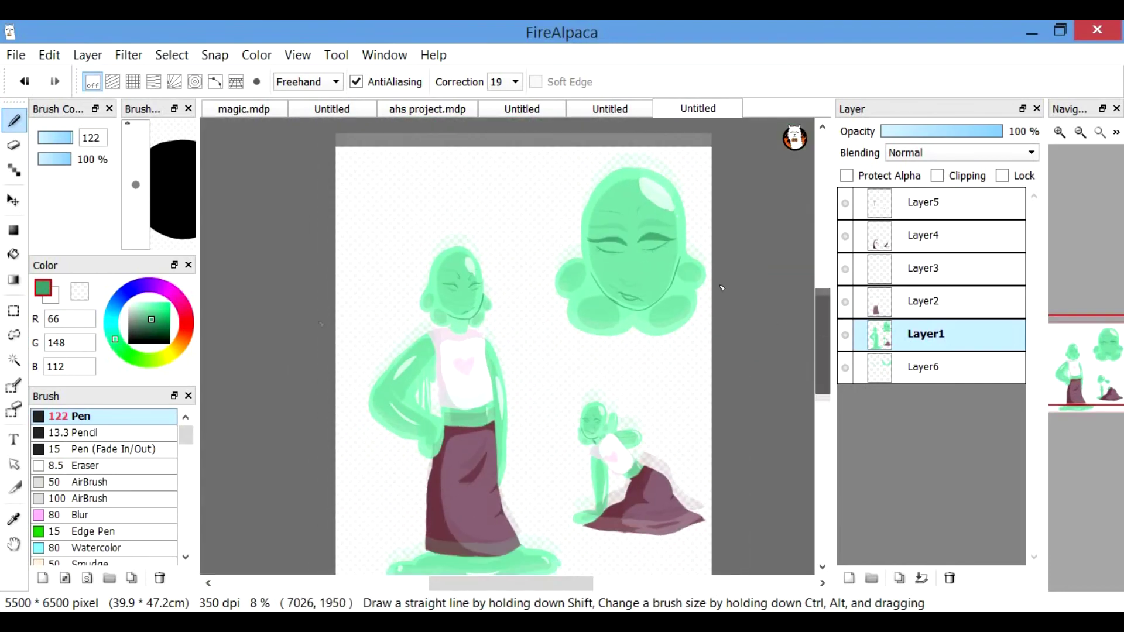
alt+click(666, 196)
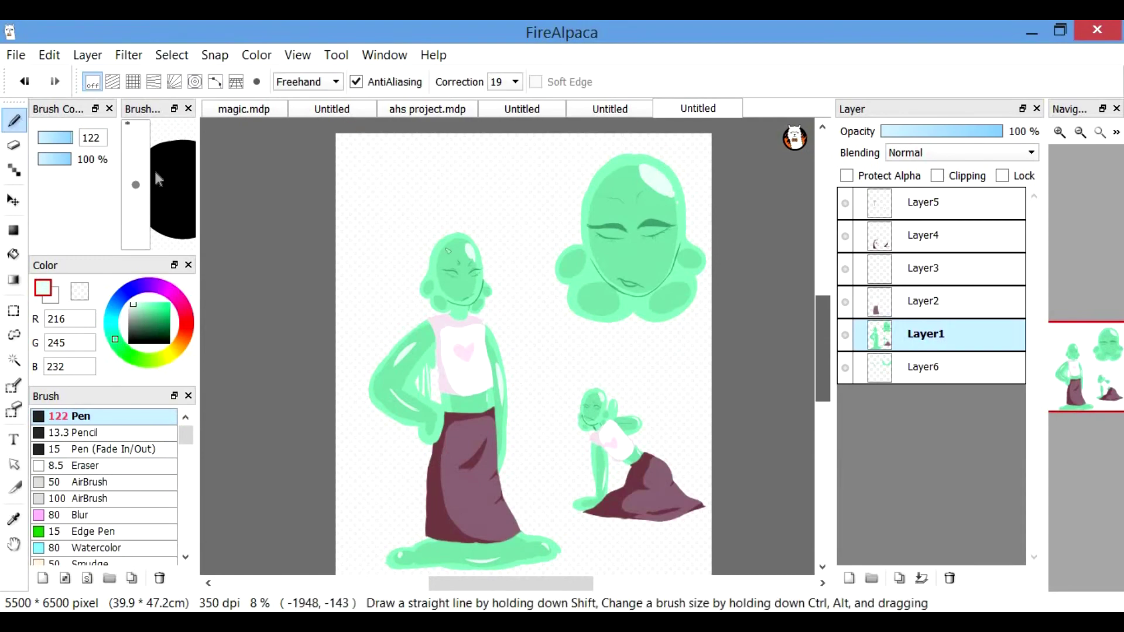
key(ctrl+plus)
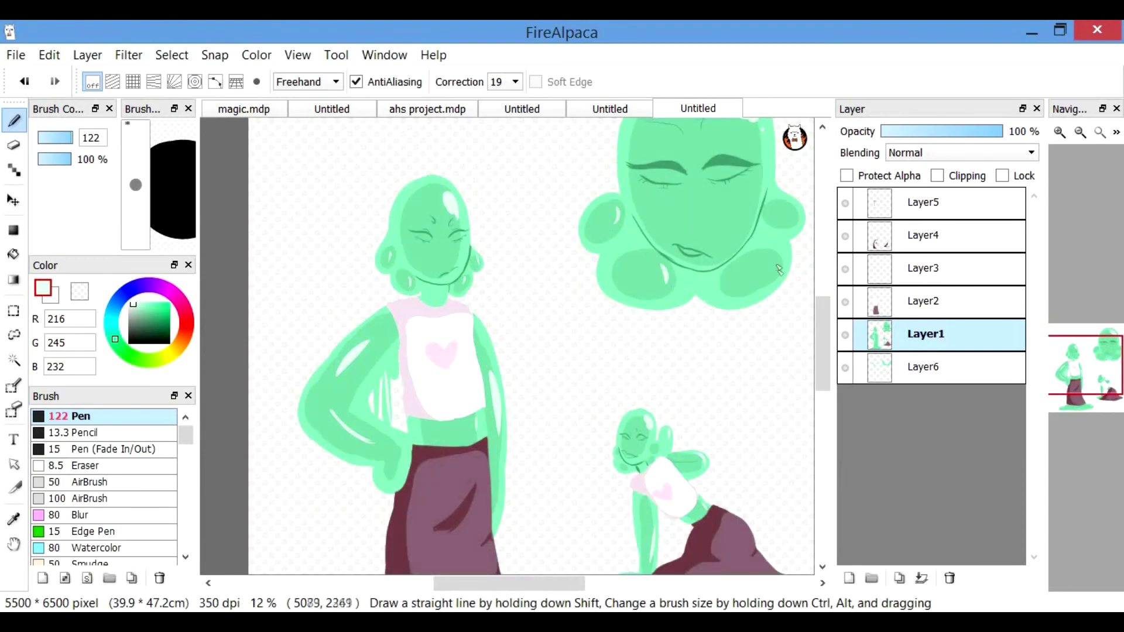
scroll(773, 264, down, 3)
key(ctrl+plus)
key(ctrl+minus)
key(ctrl+minus)
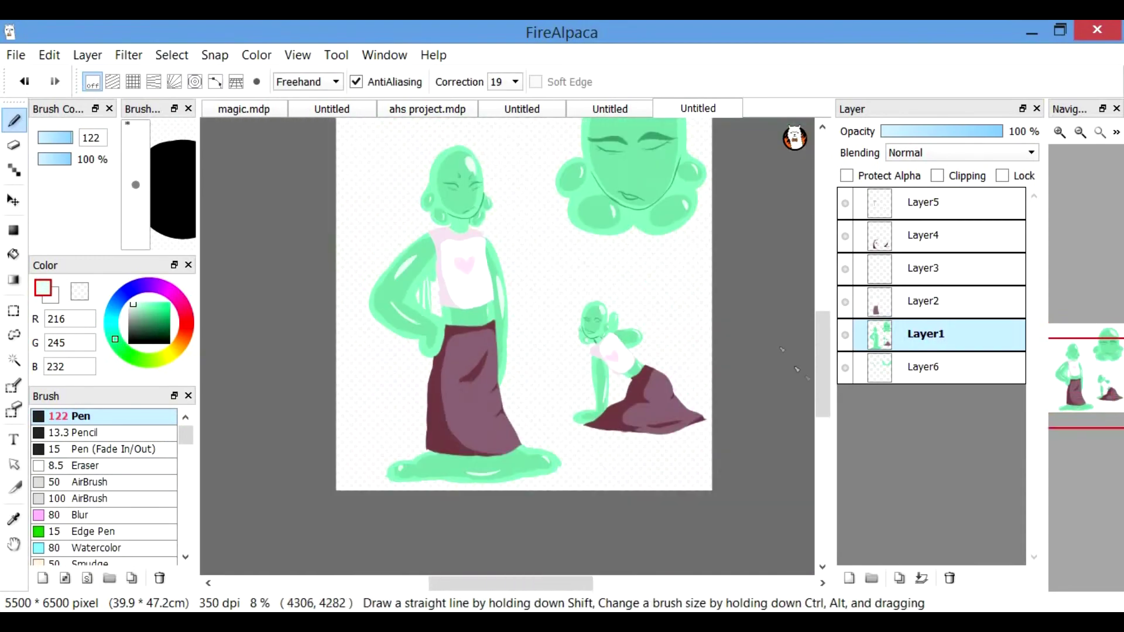
scroll(694, 339, up, 2)
Step: Merge the stacked layers down one after another into Layer6
click(912, 239)
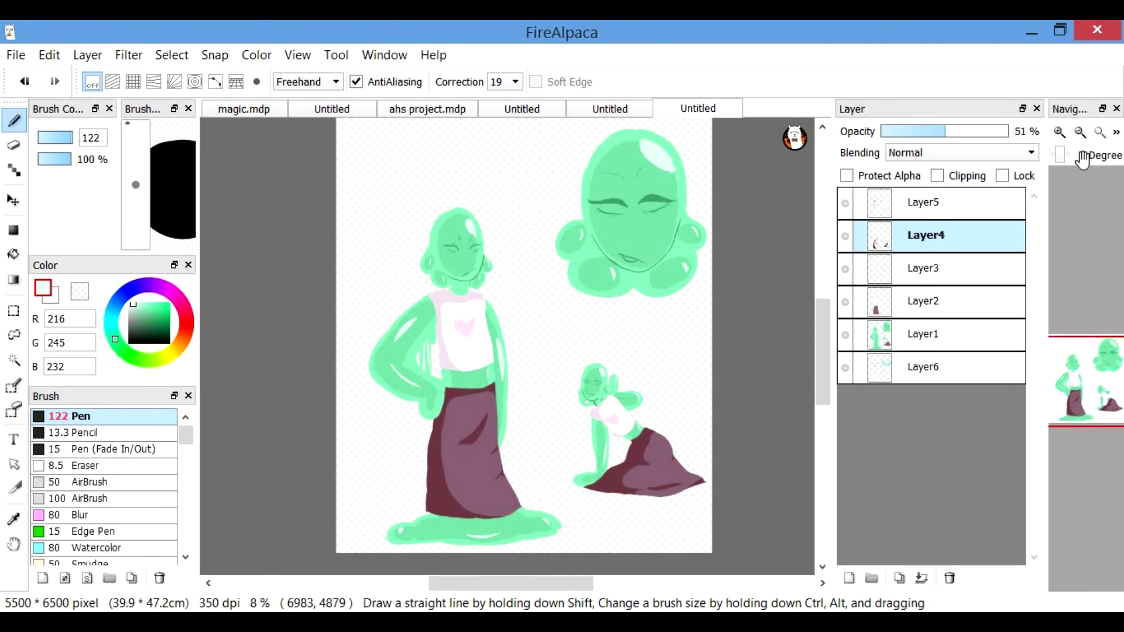
click(944, 299)
click(930, 234)
click(921, 578)
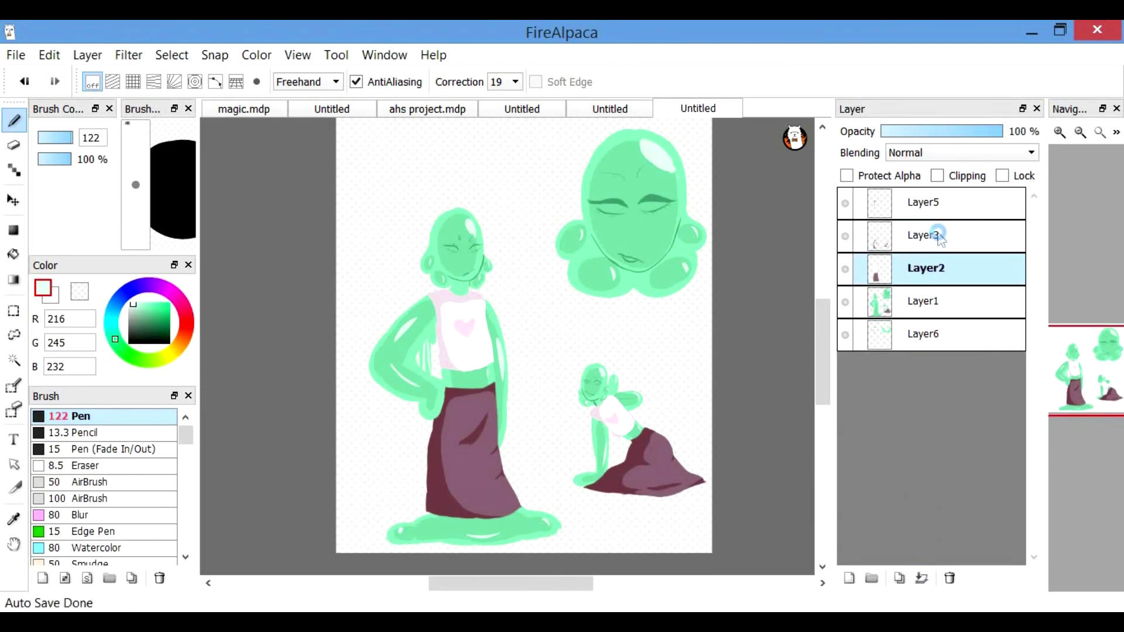
click(923, 202)
click(921, 578)
click(922, 579)
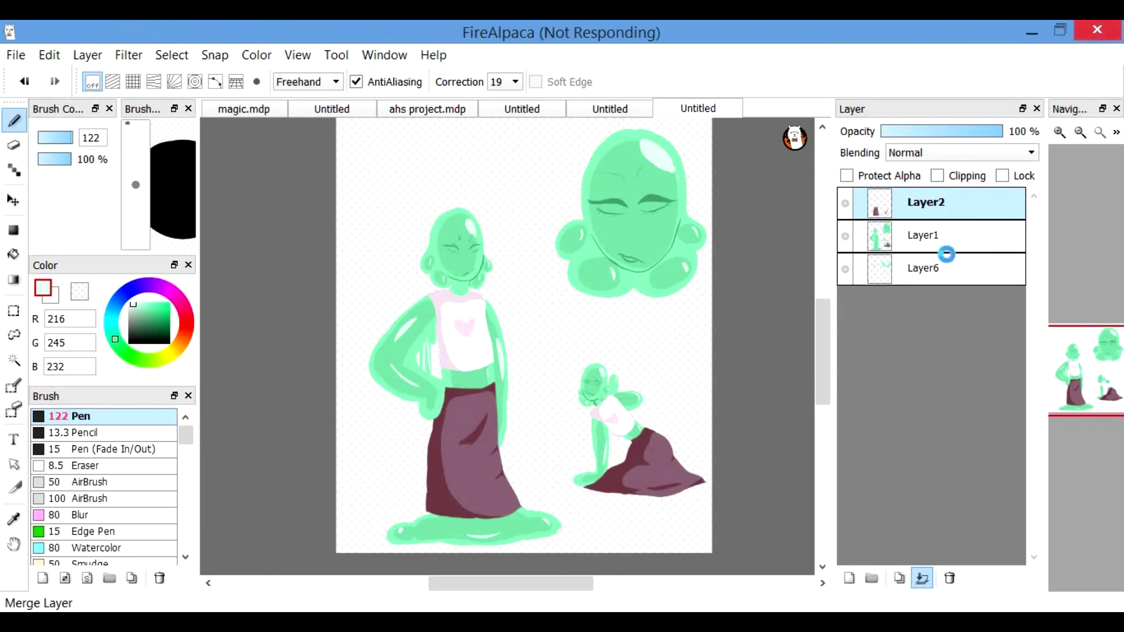
Step: Lasso the crouching figure, transform it to a larger size nearer the standing figure, and clear the selection
click(14, 336)
mouse_move(747, 463)
mouse_down()
mouse_move(553, 387)
mouse_move(752, 433)
mouse_up()
click(159, 61)
click(187, 142)
drag(536, 306, 501, 267)
drag(634, 408, 604, 385)
scroll(630, 430, down, 1)
click(709, 578)
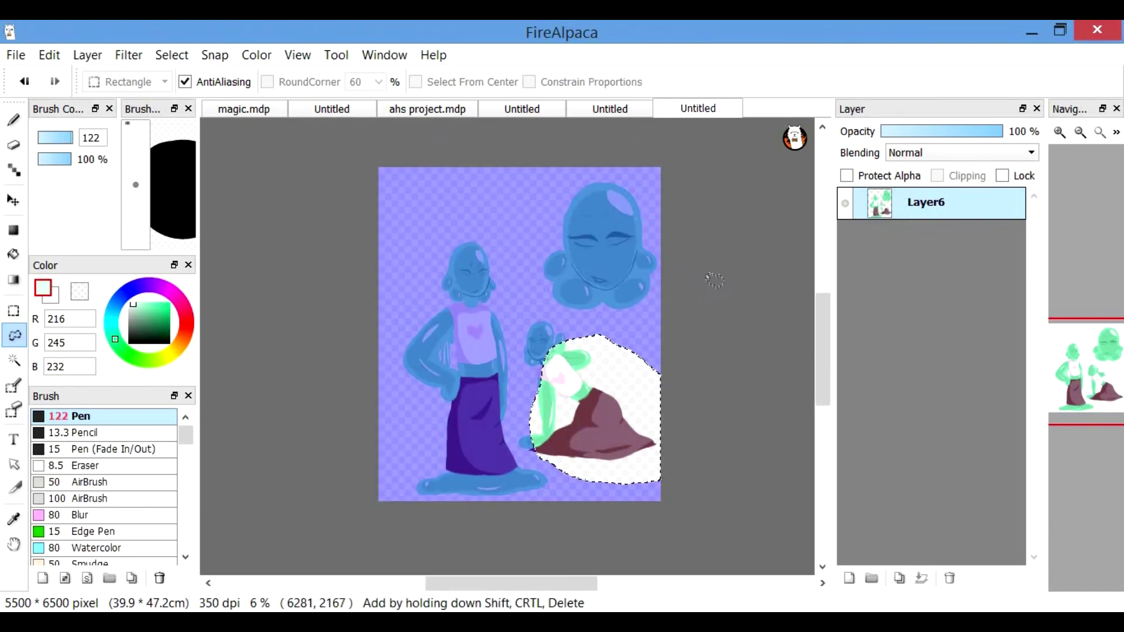
key(ctrl+d)
Step: Pick the mid green (RGB 111, 210, 166) from the standing figure and add a new layer above Layer6
scroll(692, 316, up, 2)
click(17, 521)
click(424, 146)
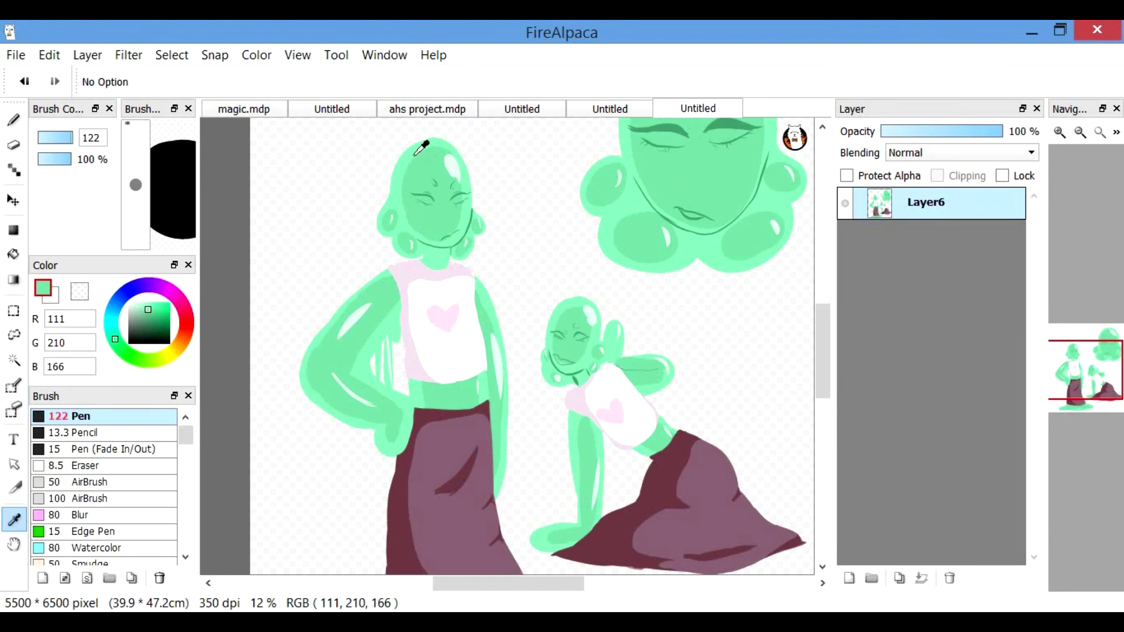
drag(433, 169, 485, 322)
click(13, 120)
click(849, 578)
Step: Handwrite the title "Stella" in green above the standing figure's head
mouse_move(405, 168)
mouse_down()
mouse_move(338, 261)
mouse_move(389, 211)
mouse_move(328, 233)
mouse_up()
key(ctrl+z)
drag(432, 151, 409, 266)
drag(407, 206, 474, 211)
drag(456, 238, 483, 251)
drag(509, 166, 499, 255)
drag(528, 167, 516, 253)
drag(541, 232, 562, 248)
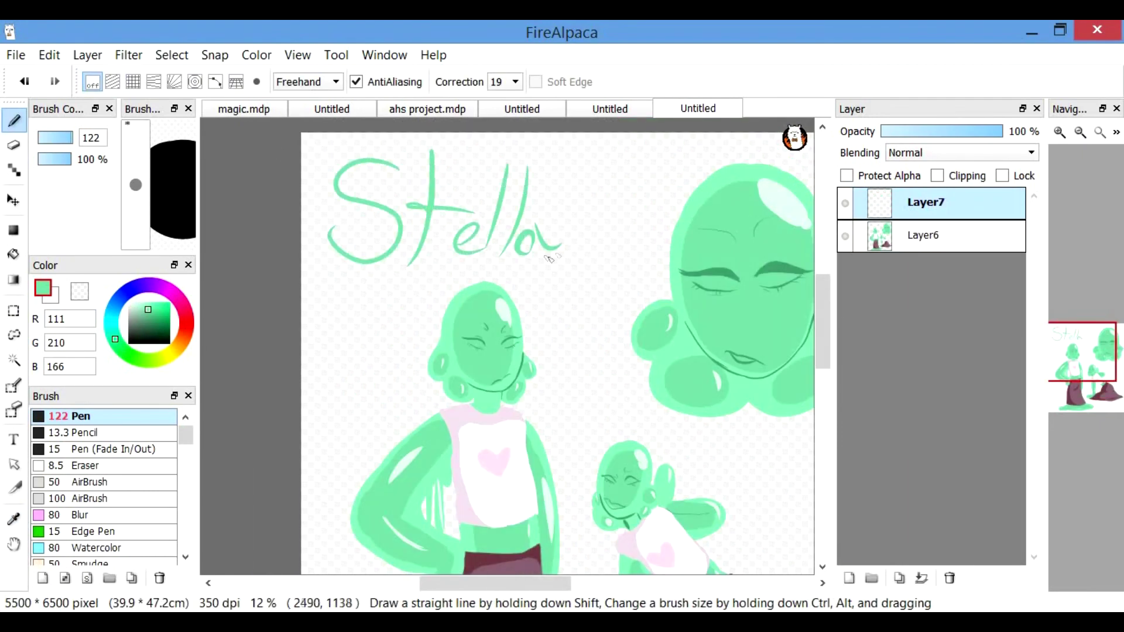
key(ctrl+z)
Step: Paint green slime drips hanging from the top, middle and bottom curves of the title's letter "S"
key(ctrl+Up)
drag(531, 583, 491, 584)
drag(822, 287, 823, 257)
mouse_move(412, 379)
mouse_down()
mouse_move(429, 415)
mouse_move(416, 384)
mouse_up()
key(ctrl+z)
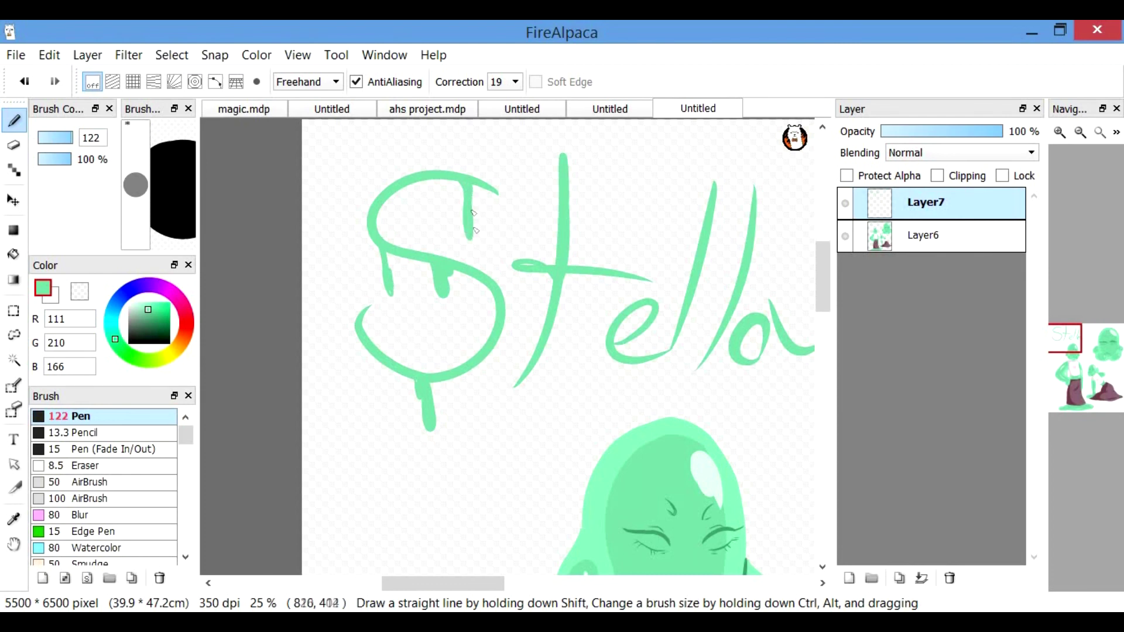
drag(411, 206, 410, 194)
Step: Add a drip below the crossbar of the "t" and a bulging drip along the upper part of its stem
mouse_move(587, 275)
mouse_down()
mouse_move(590, 288)
mouse_move(593, 275)
mouse_up()
drag(551, 335, 548, 374)
key(ctrl+z)
drag(577, 198, 571, 231)
Step: Add small drips to the lower bowl of the "S", one at its bottom edge and one on its outer curve
drag(499, 586, 513, 591)
drag(323, 376, 328, 383)
drag(430, 342, 433, 337)
Step: Paint short green drips on the "e", both "l" stems and the "a" to finish the dripping title
drag(471, 586, 488, 594)
drag(476, 367, 481, 377)
drag(565, 245, 552, 294)
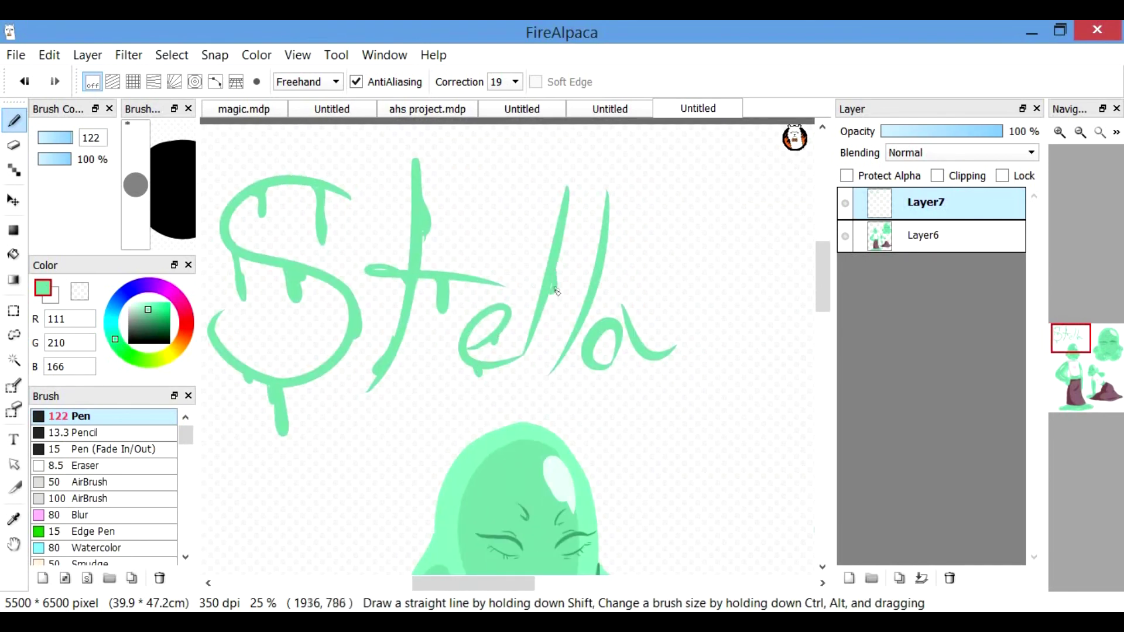
drag(558, 238, 565, 380)
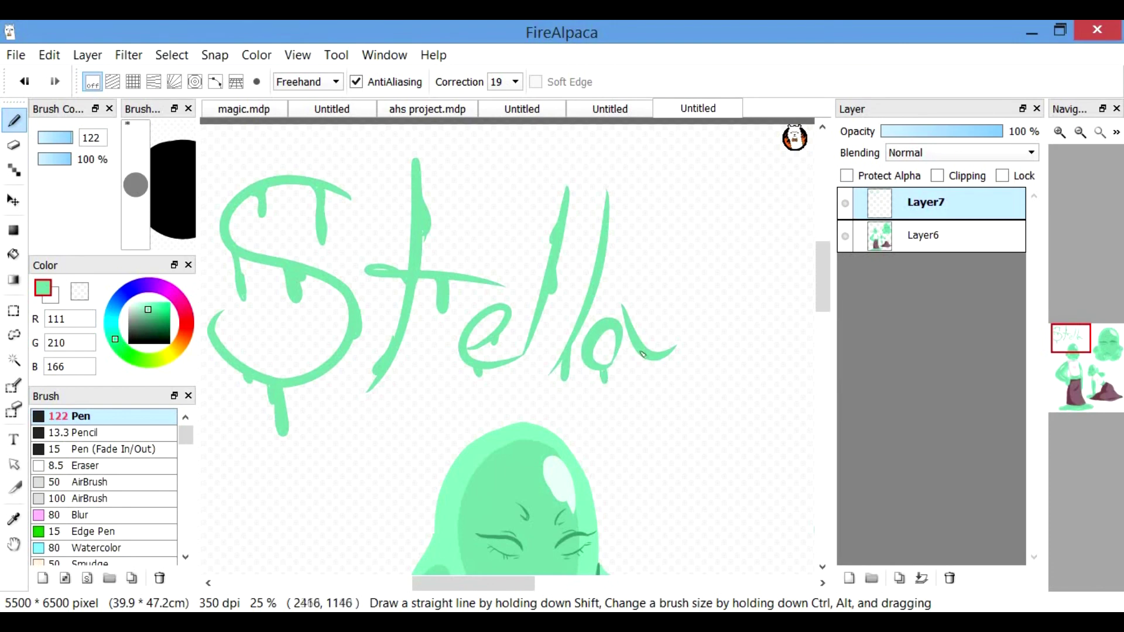
scroll(658, 359, down, 5)
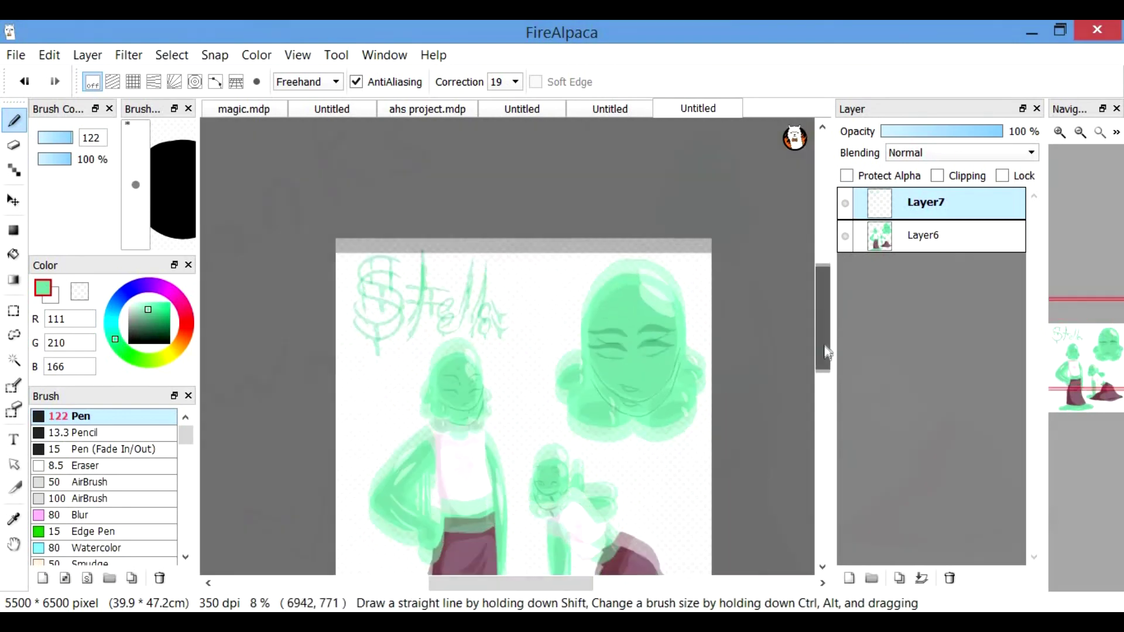